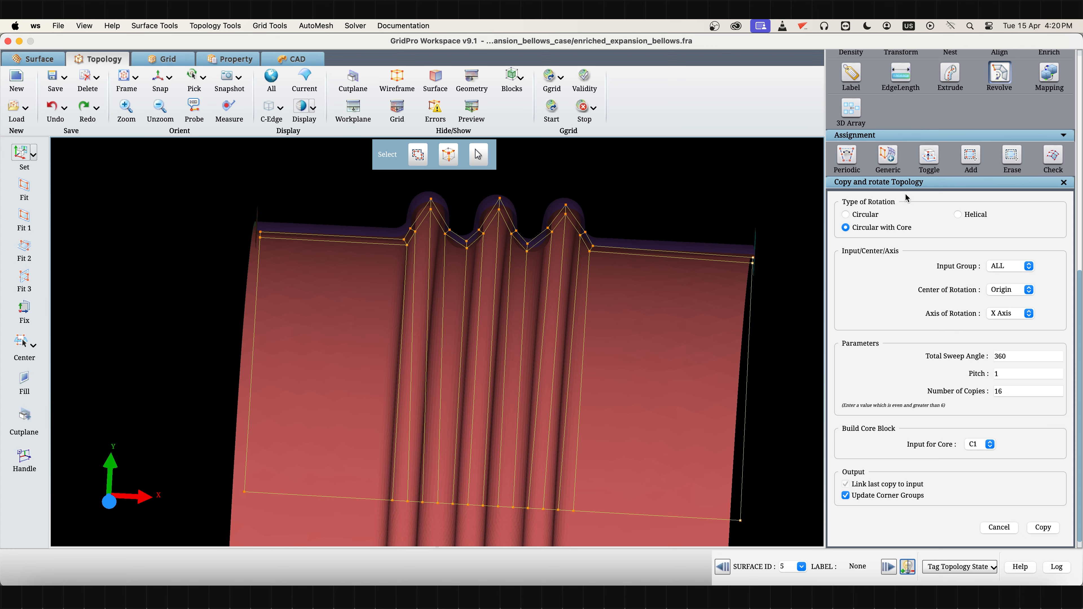
- Empty corner group C1 and refill it with the row of corners nearest the rotation axis, viewed face-on
click(865, 176)
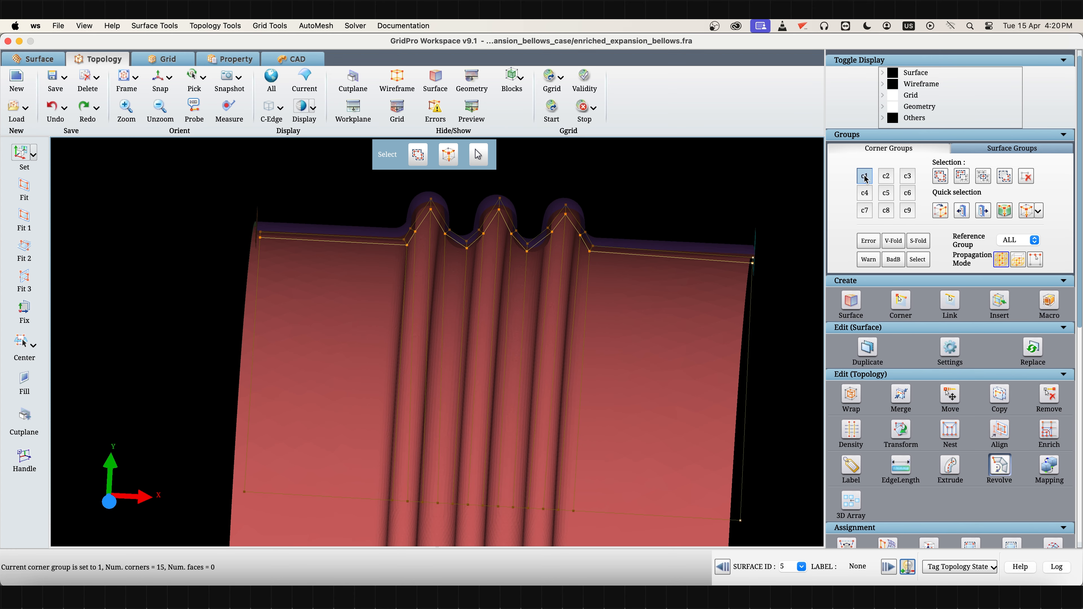
click(1026, 176)
click(941, 177)
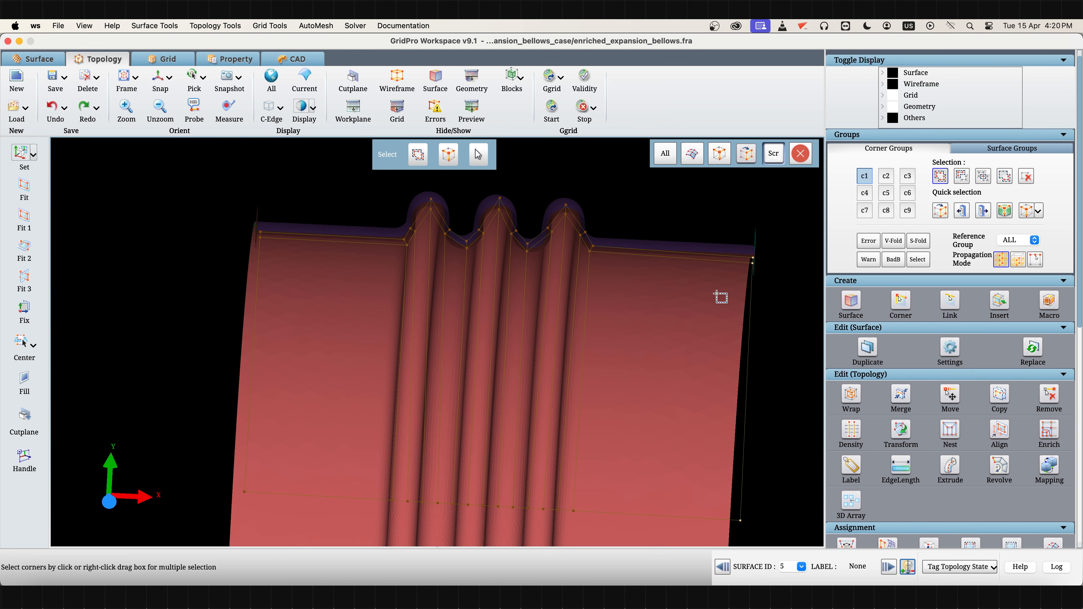
scroll(630, 341, down, 4)
click(157, 77)
right_drag(251, 368, 754, 505)
- Revolve the topology about the X axis as Circular with Core, with a 360 sweep, 16 copies and C1 as the core input
drag(1077, 326, 1077, 553)
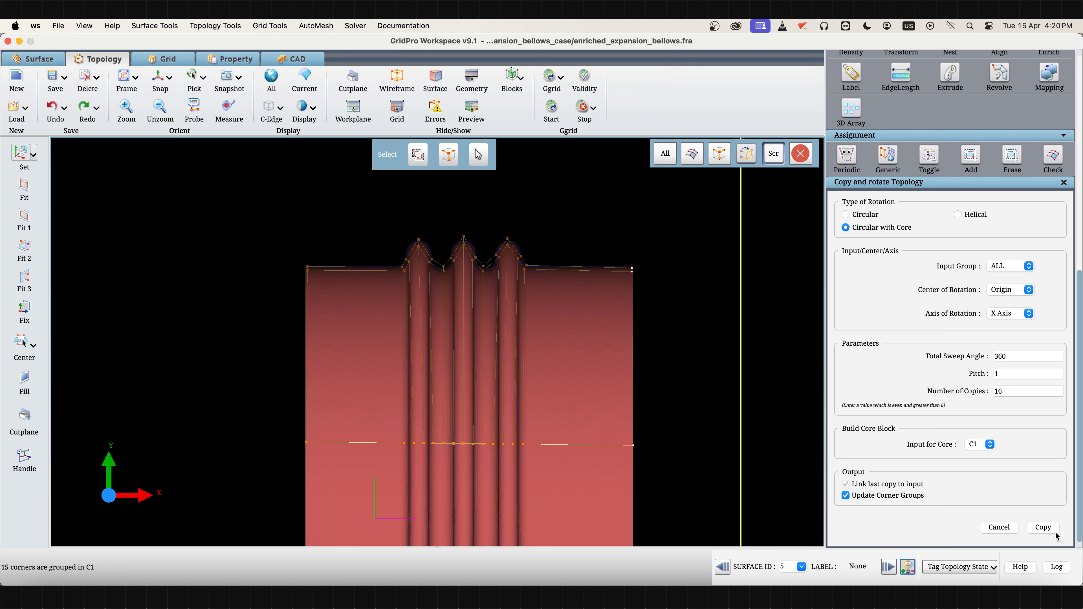
click(1046, 529)
scroll(441, 448, down, 8)
drag(326, 437, 576, 475)
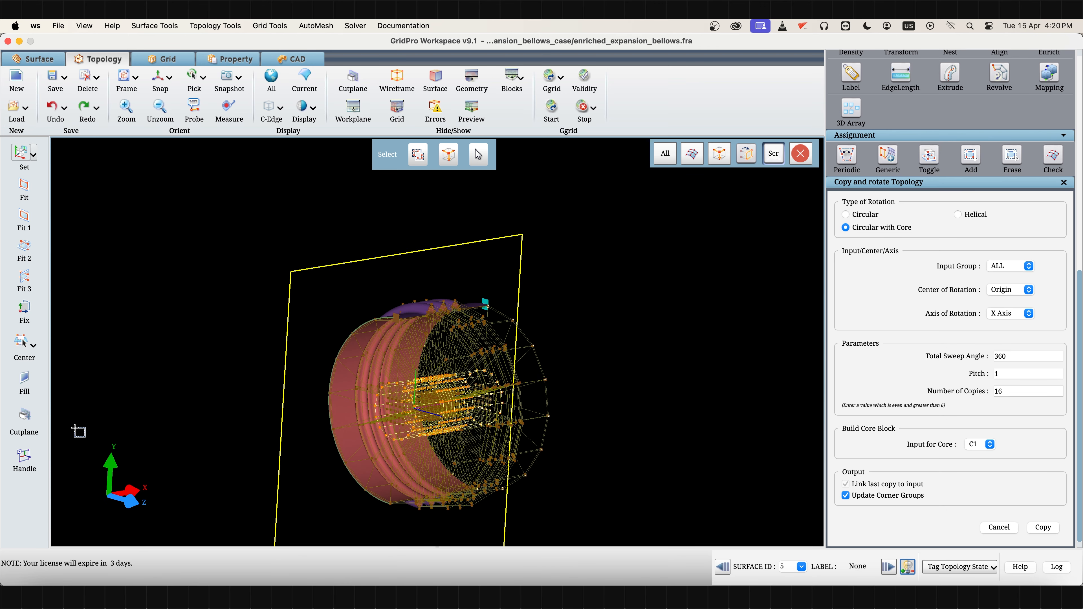
- Turn off Cut Plane 0 to show the full bellows and its revolved topology
click(26, 416)
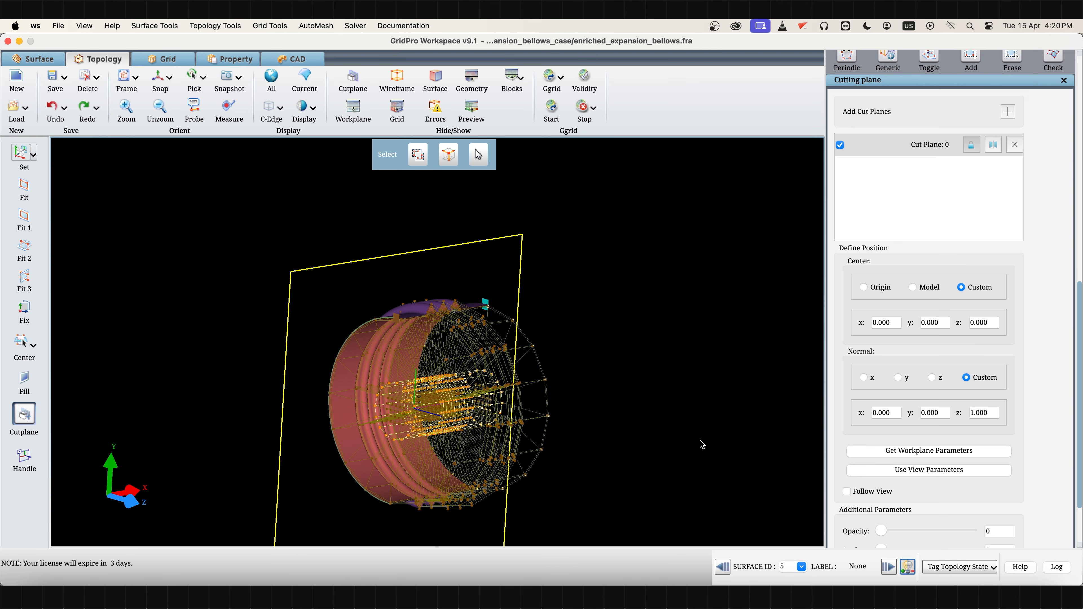
click(840, 145)
scroll(885, 170, up, 10)
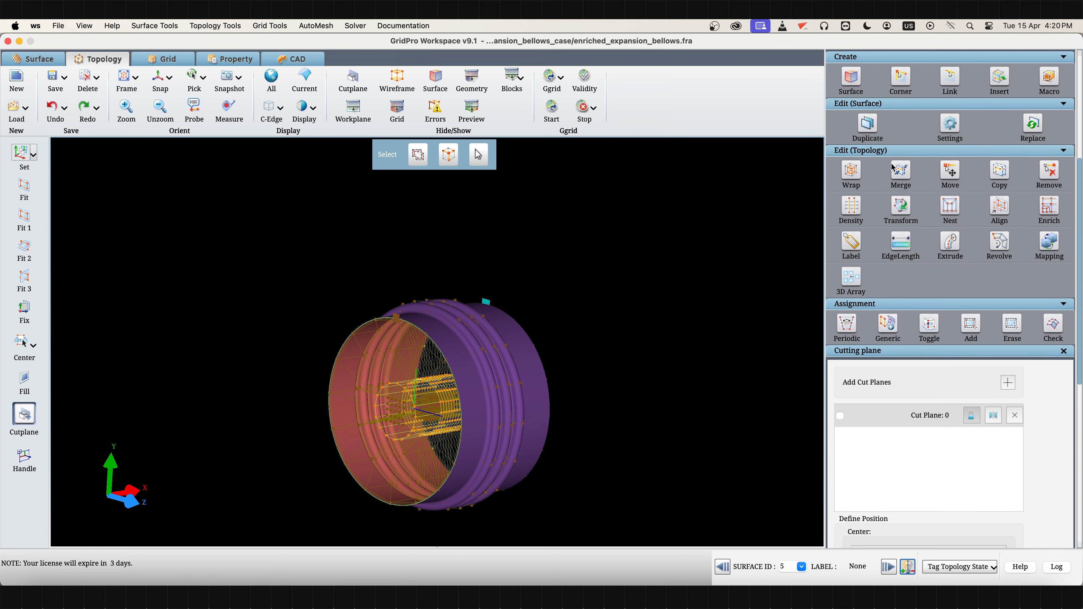
- Inspect the revolved topology as solid blocks without the surfaces, restore the display and check the topology's validity
click(507, 83)
click(435, 88)
drag(662, 385, 658, 439)
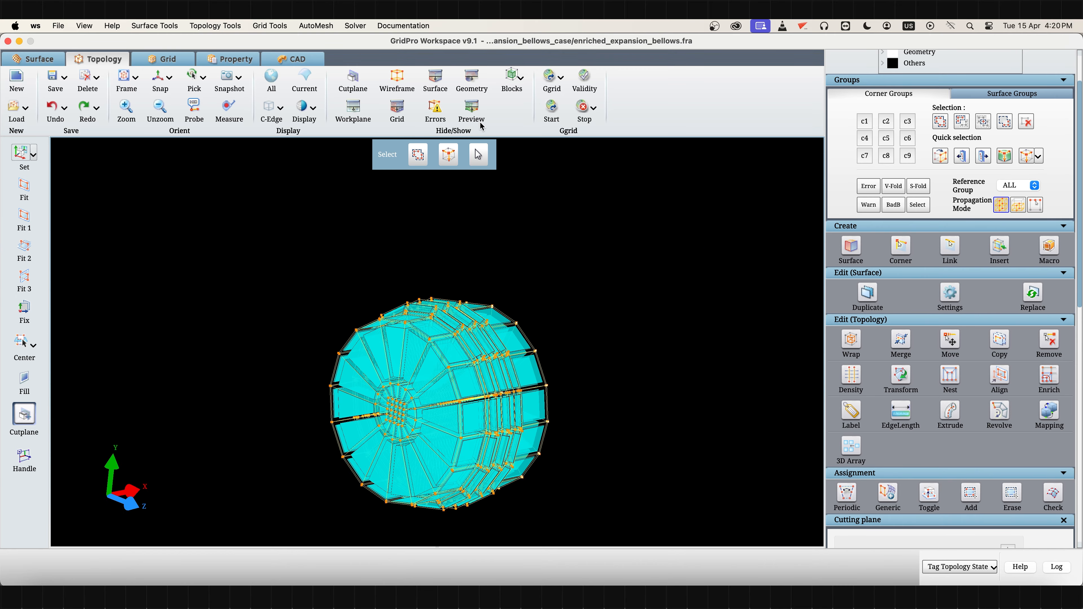
click(504, 82)
click(471, 86)
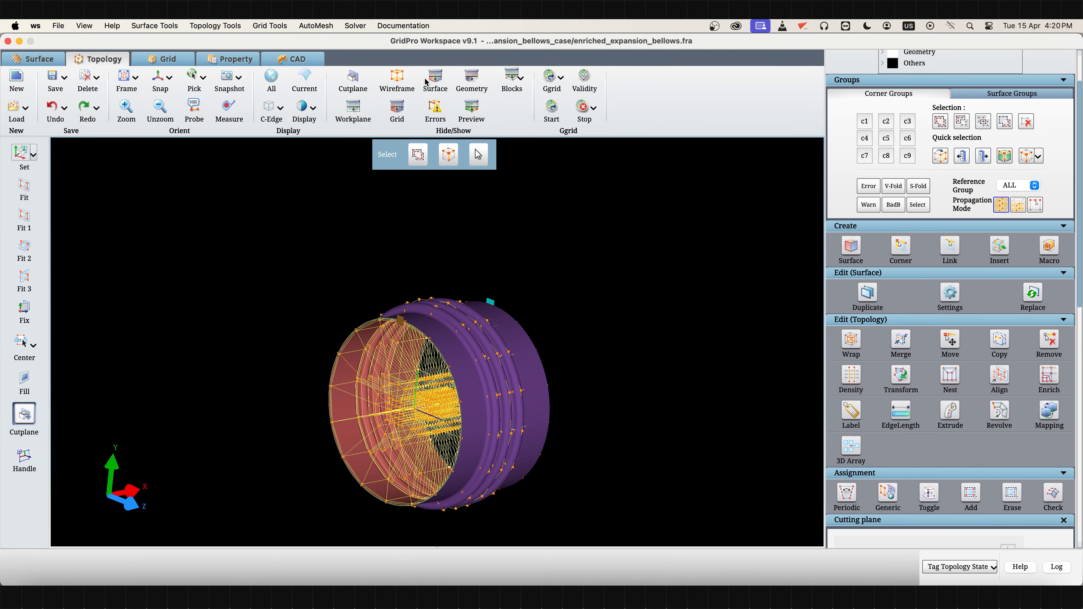
click(580, 79)
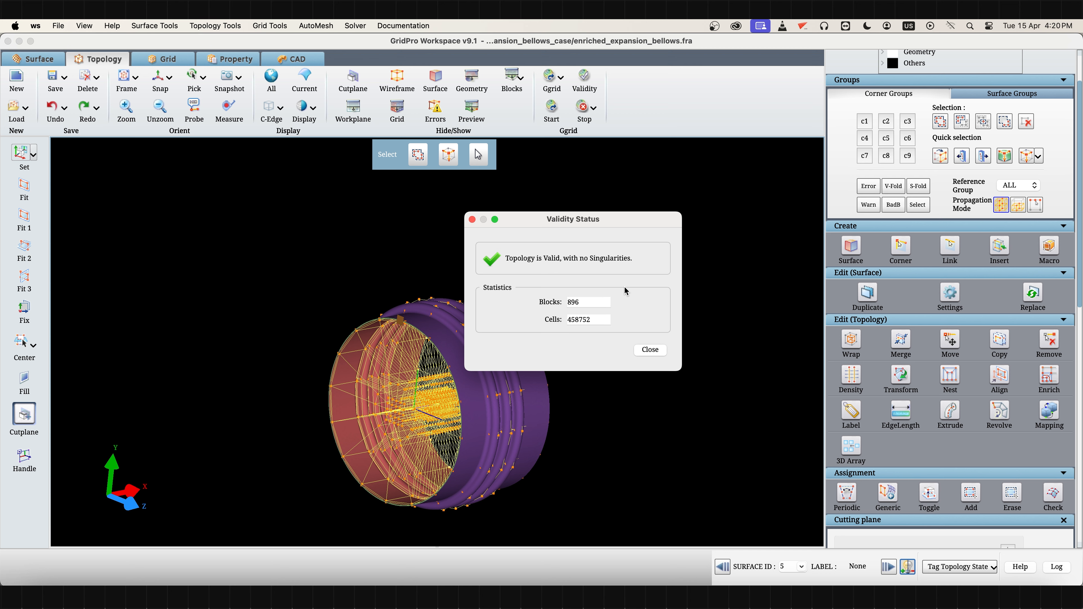
click(644, 357)
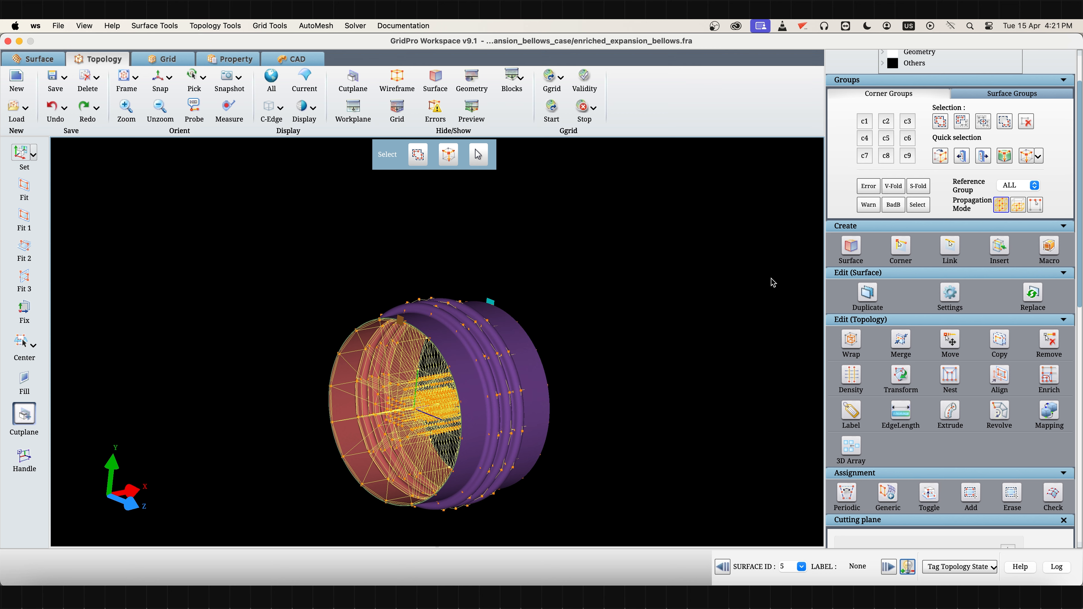
- Redefine corner group C1 as the flat sheet of corners lying in the XY plane through the core
click(865, 122)
drag(699, 397, 183, 443)
click(940, 158)
drag(675, 369, 450, 449)
middle_drag(450, 449, 443, 383)
scroll(444, 382, up, 5)
drag(467, 315, 419, 398)
scroll(418, 397, up, 5)
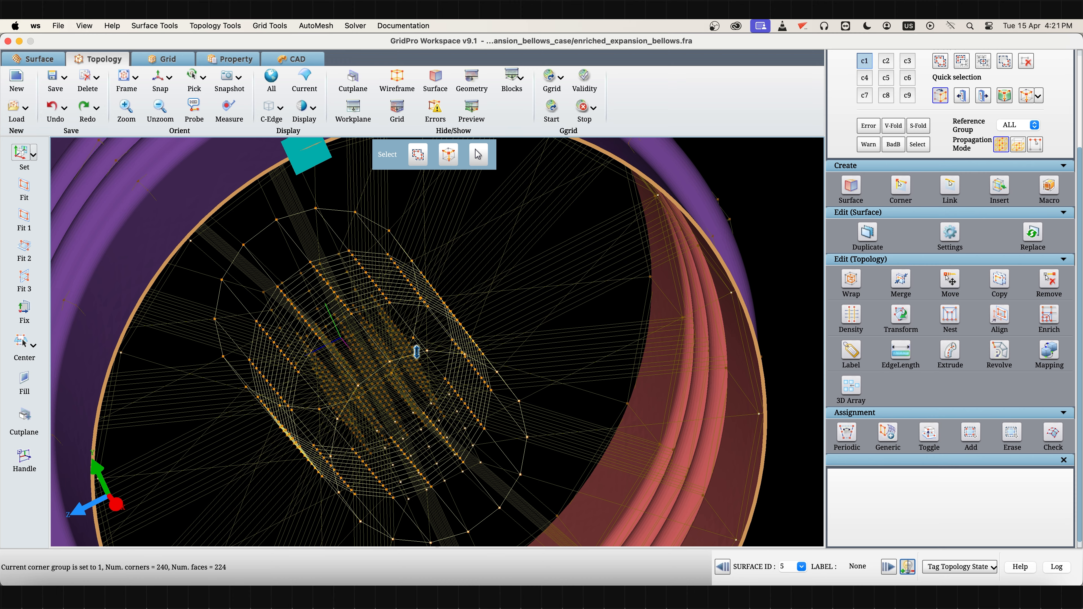
scroll(405, 386, down, 5)
scroll(405, 386, up, 5)
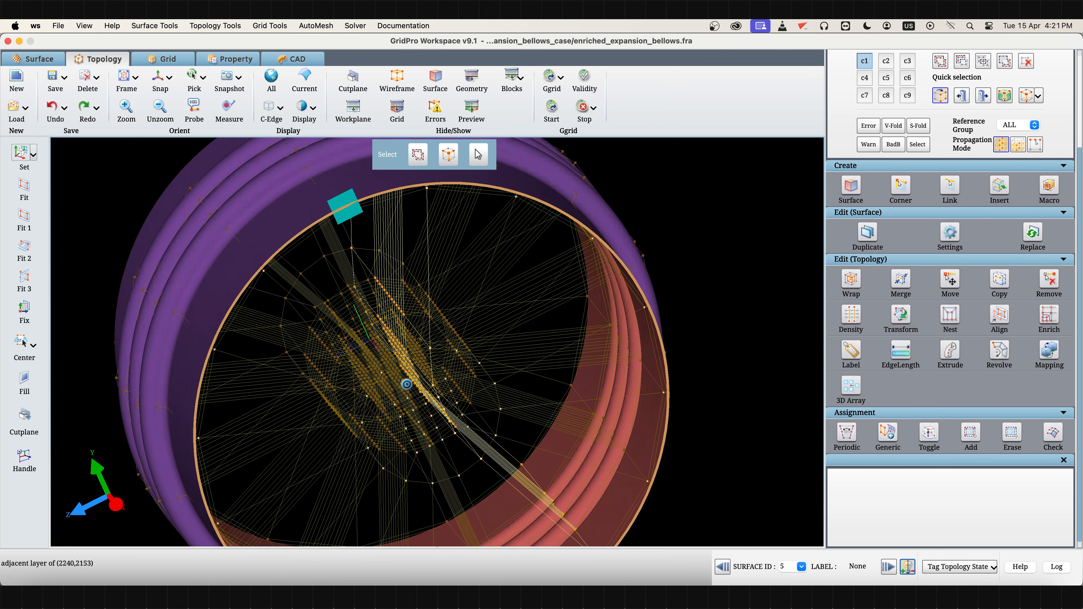
click(1027, 99)
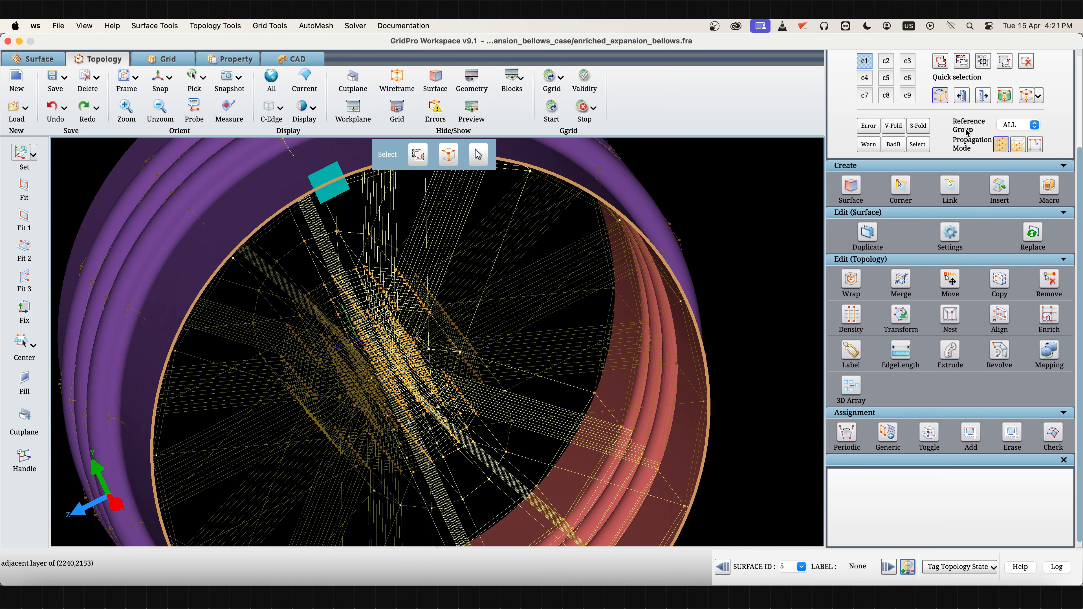
scroll(472, 360, up, 10)
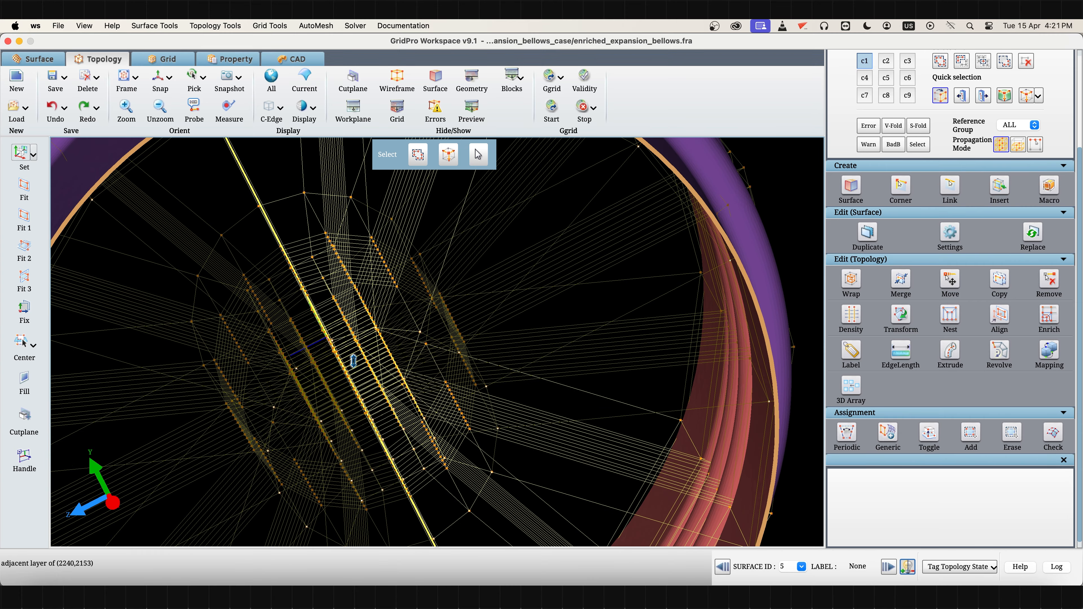
click(346, 354)
- Set the reference group to GROUP and turn Cut Plane 0 back on
click(1019, 125)
click(1019, 135)
click(24, 415)
click(839, 525)
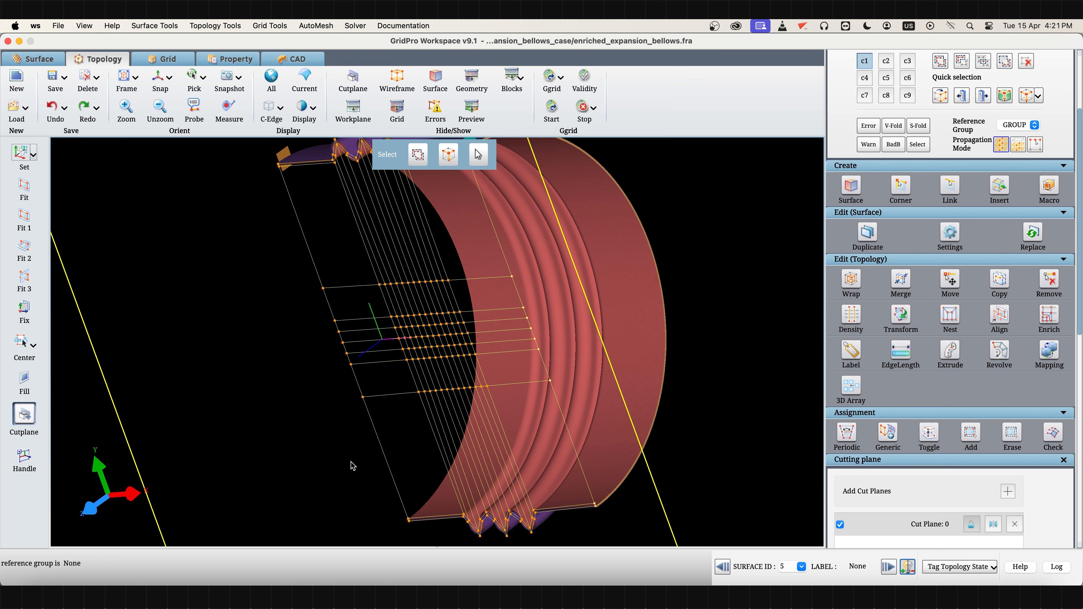
- Align the view face-on to the XY plane and show the grid preview on the isolated section
click(159, 80)
scroll(259, 291, down, 5)
drag(260, 291, 261, 214)
click(160, 78)
right_drag(444, 349, 453, 381)
scroll(453, 381, up, 5)
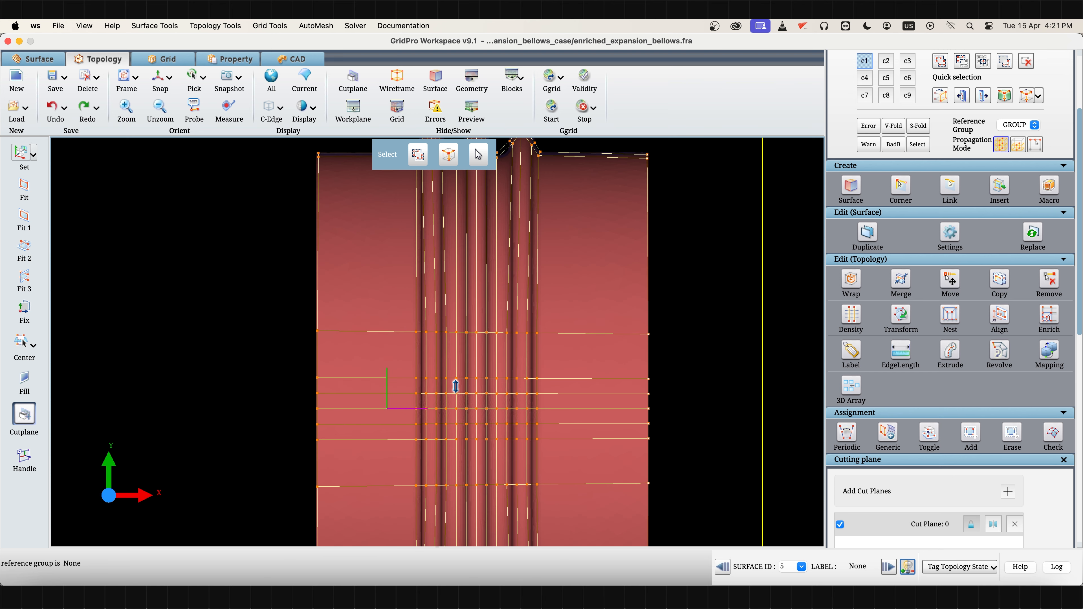
scroll(543, 307, down, 3)
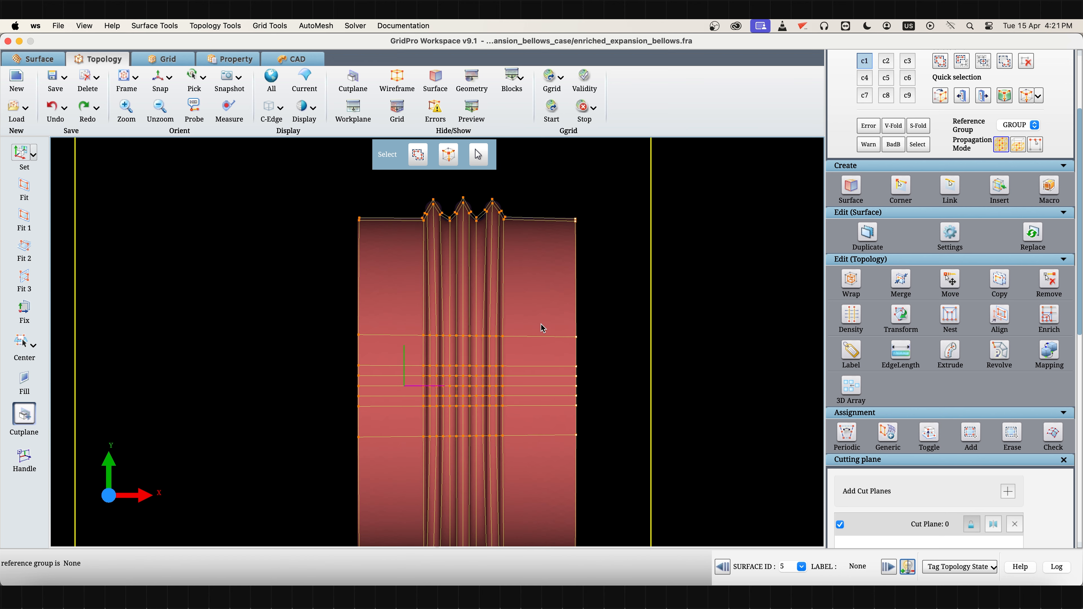
click(472, 112)
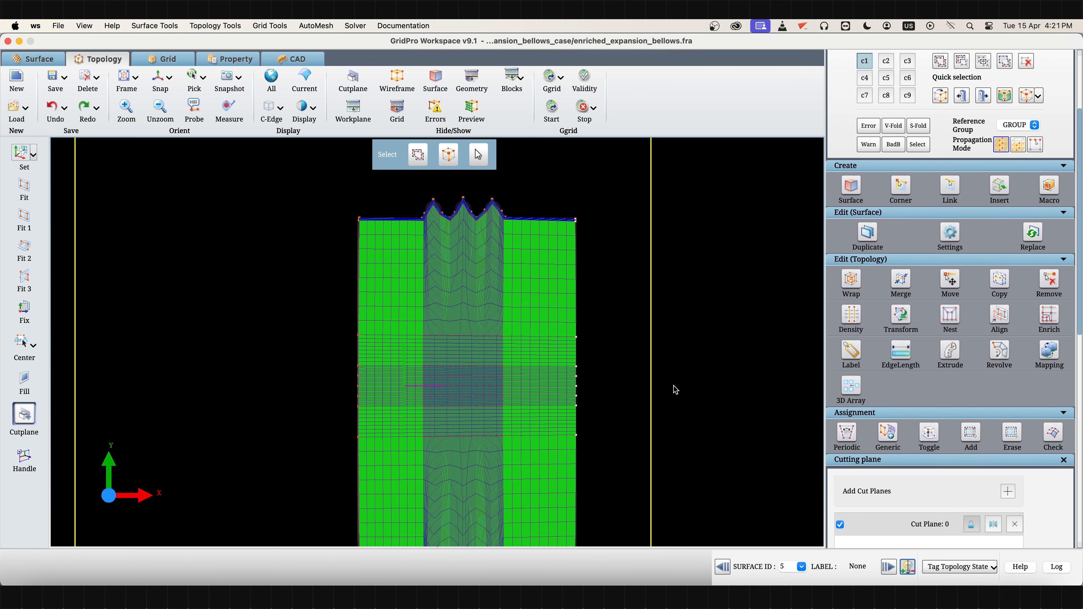
middle_drag(597, 424, 569, 473)
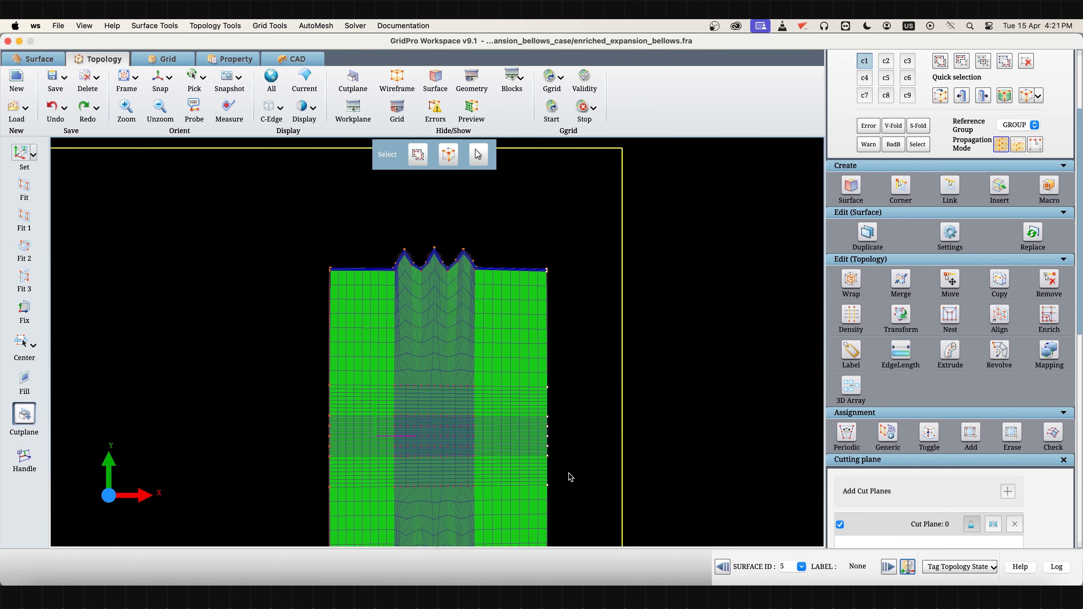
- Set the density of the radial edges between the core and the bellows wall to 40
click(850, 316)
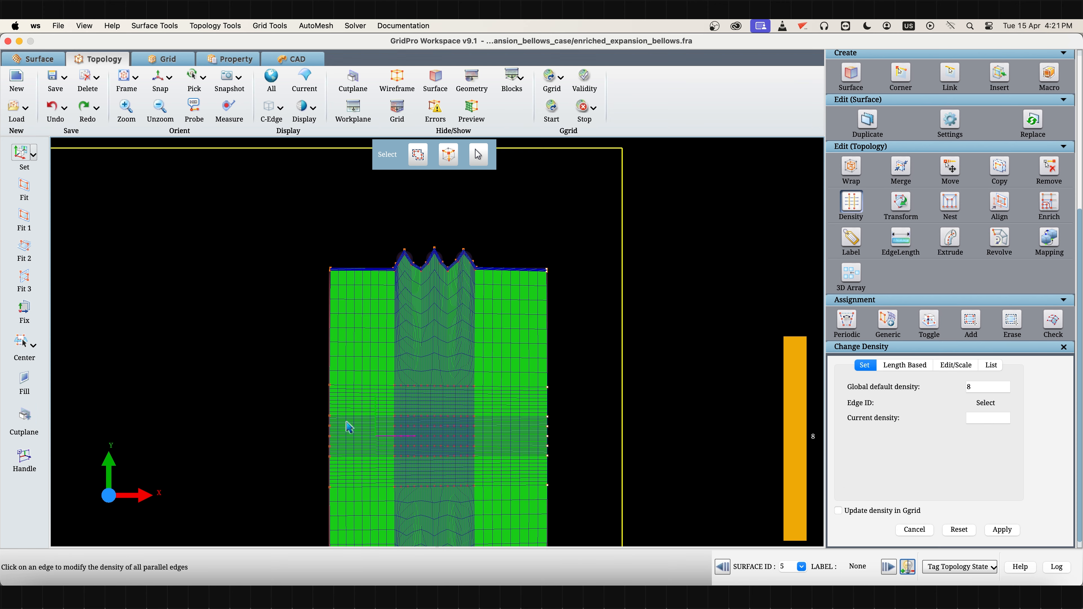
scroll(350, 426, up, 5)
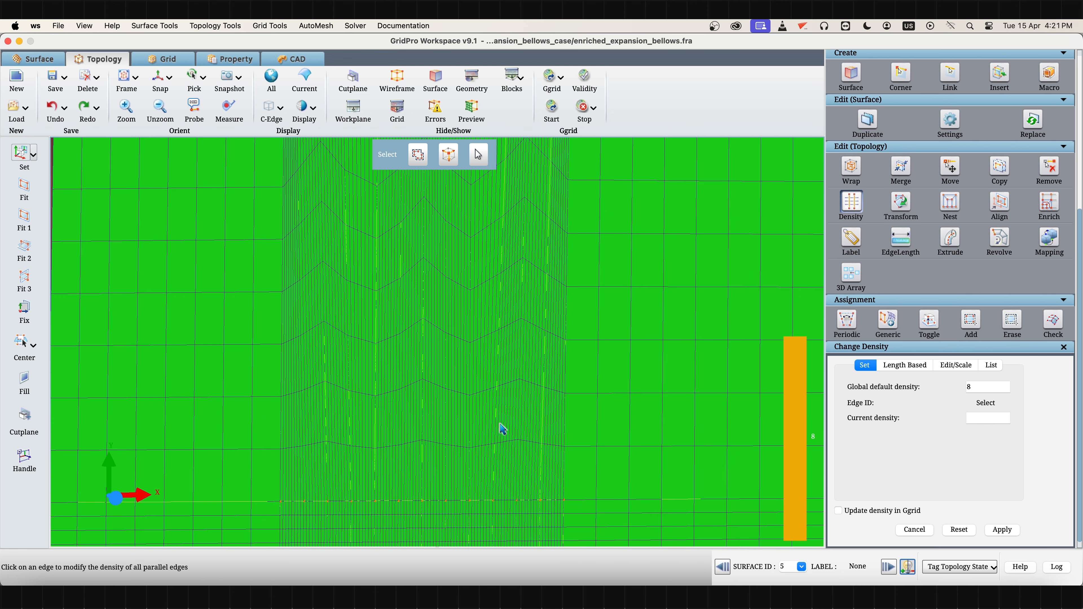
click(547, 259)
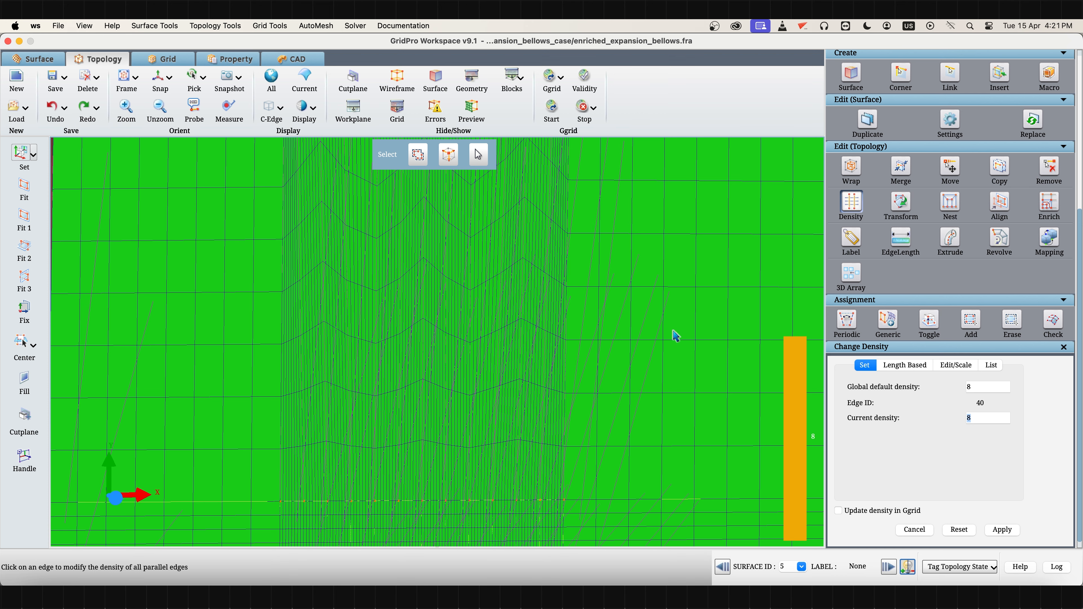
text(40)
key(Return)
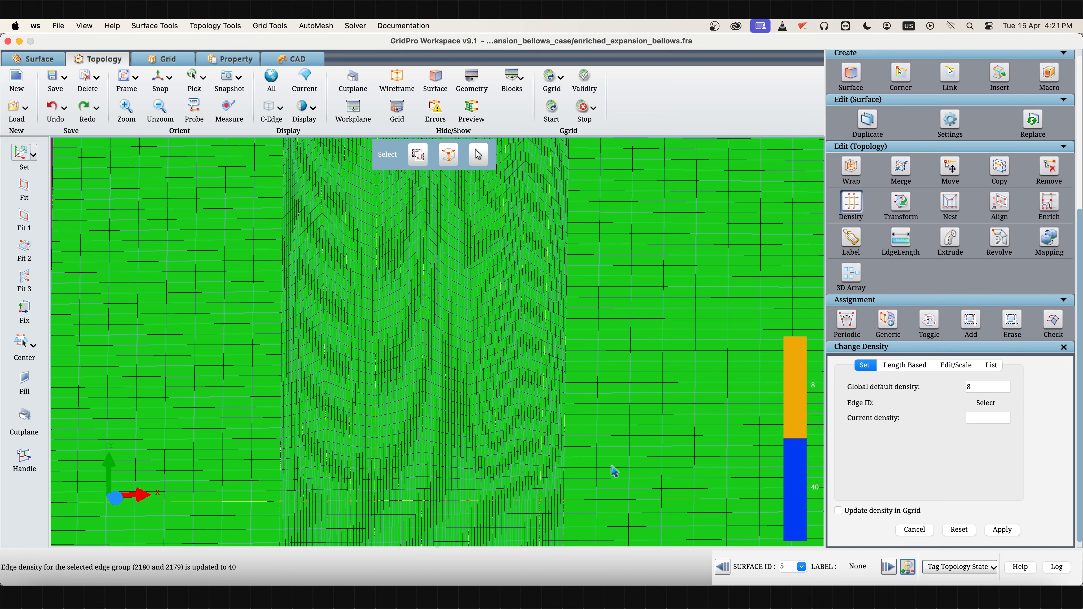
- Set the axial edge density to 22 on both straight end sections beside the convolutions
scroll(610, 465, down, 10)
scroll(591, 448, up, 5)
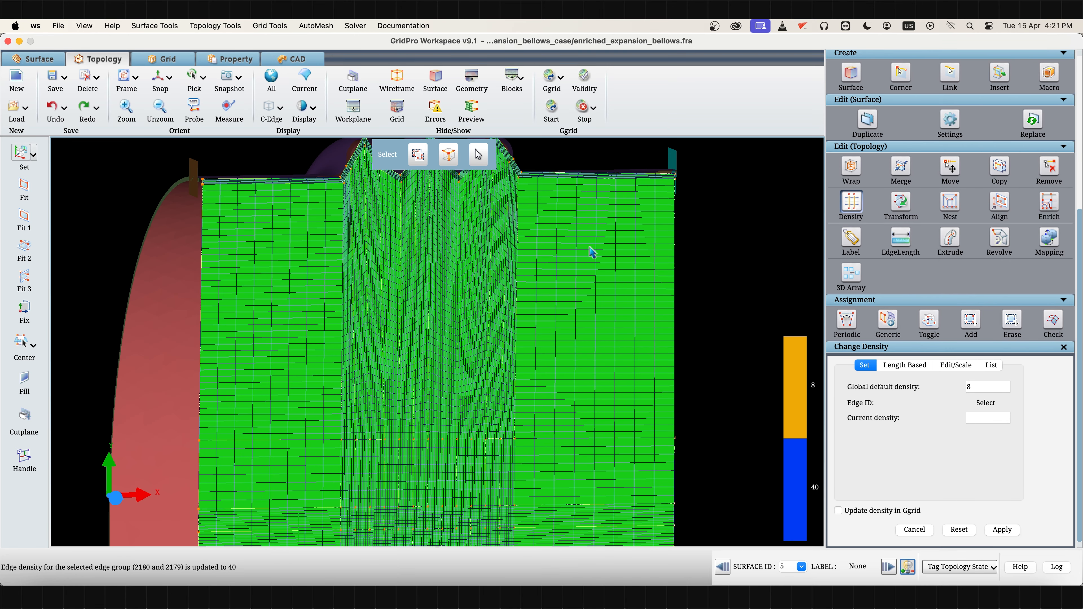
click(618, 175)
text(22)
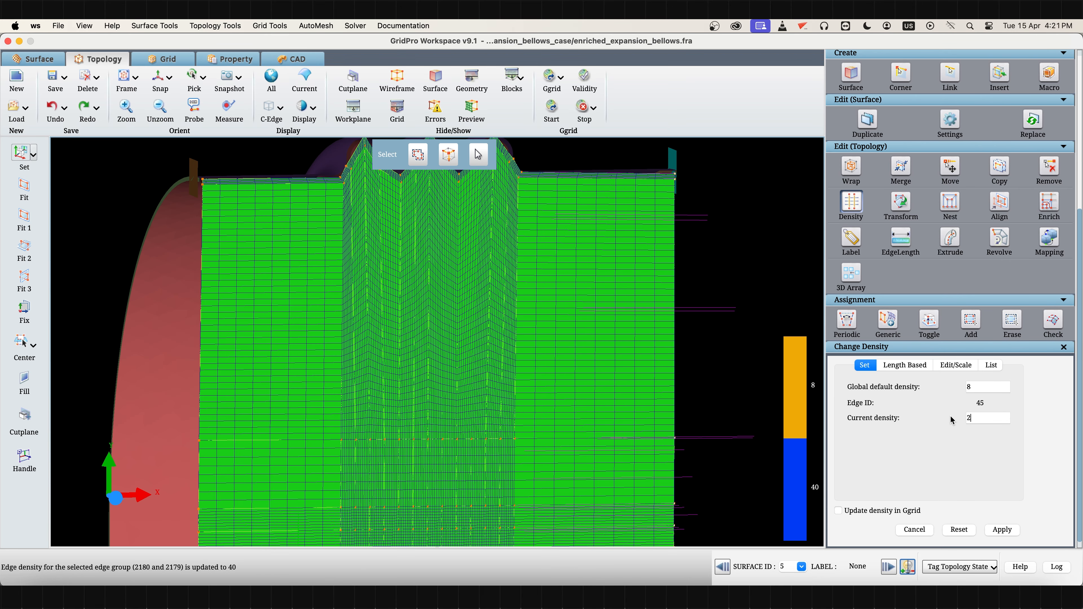
click(1001, 529)
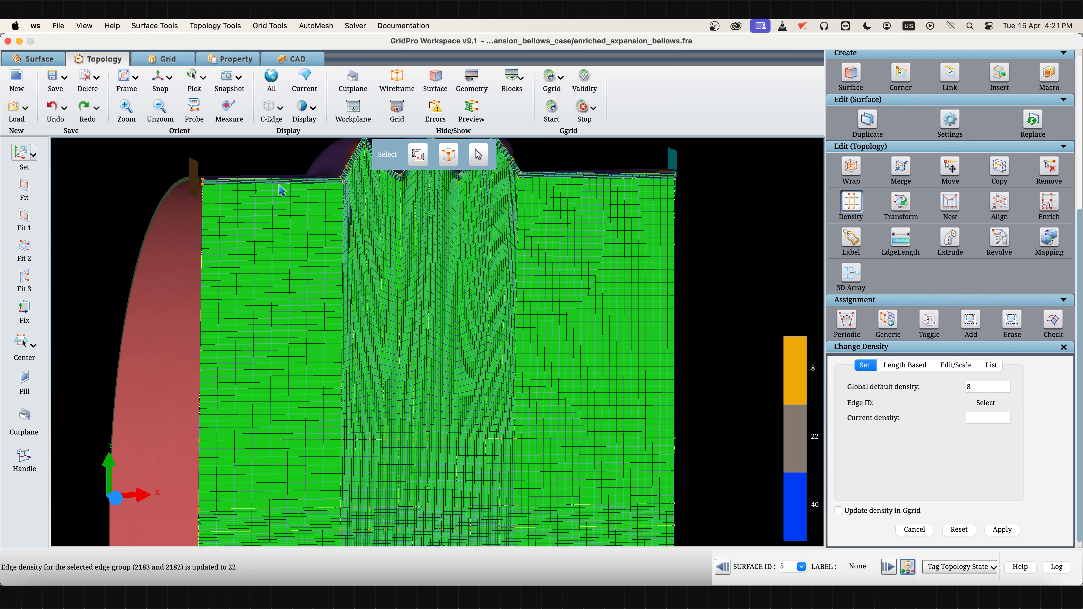
click(289, 188)
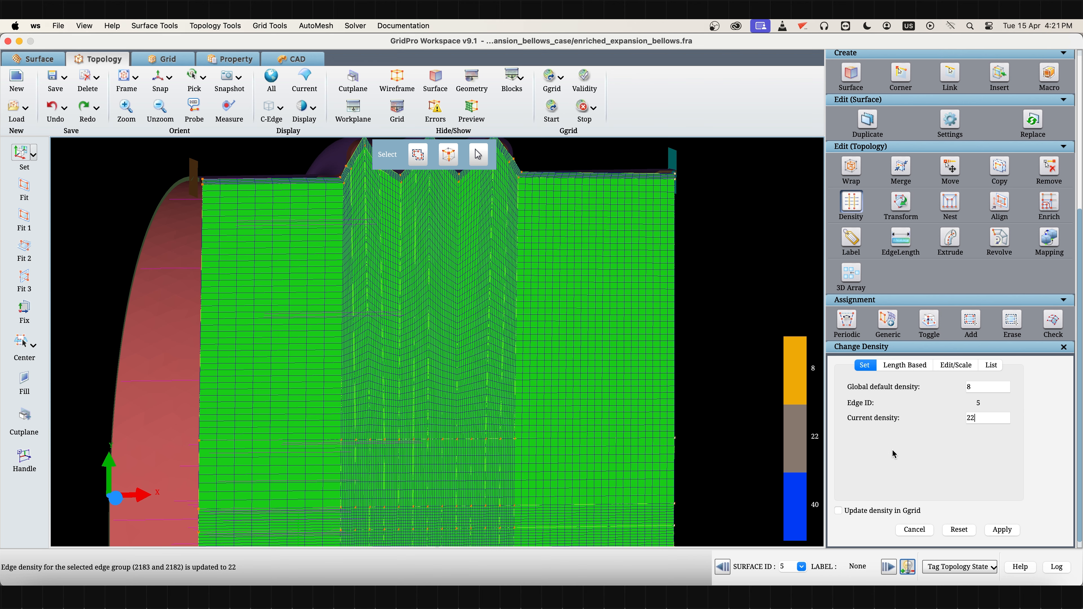
click(1000, 530)
- Start the Ggrid run with output blk.tmp, default density, output frequency 100 and 1000000 sweeps, and minimize the log window
scroll(394, 458, down, 1)
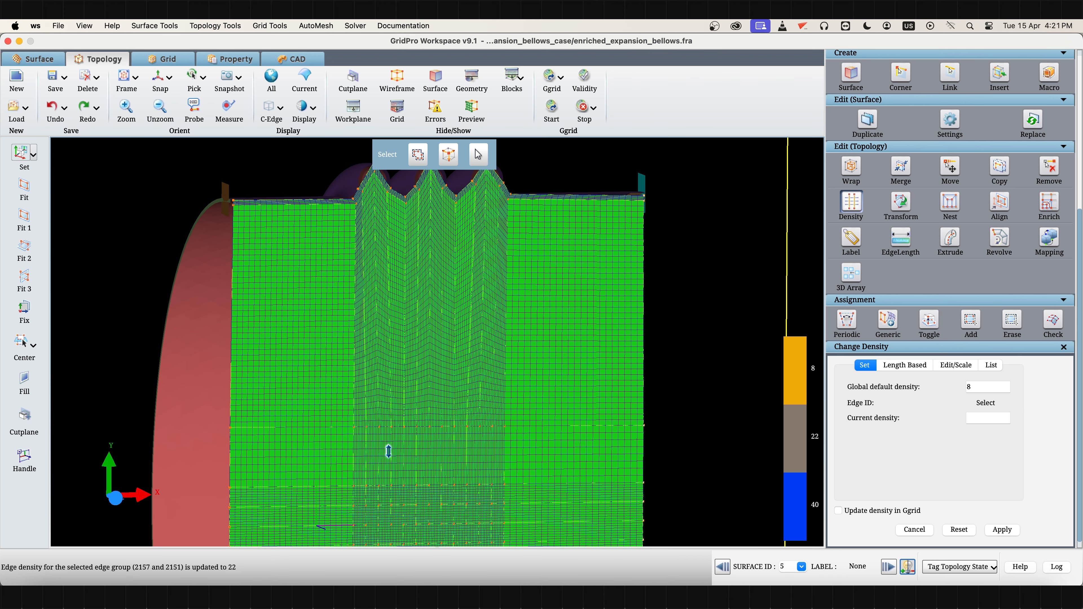
middle_drag(163, 445, 125, 387)
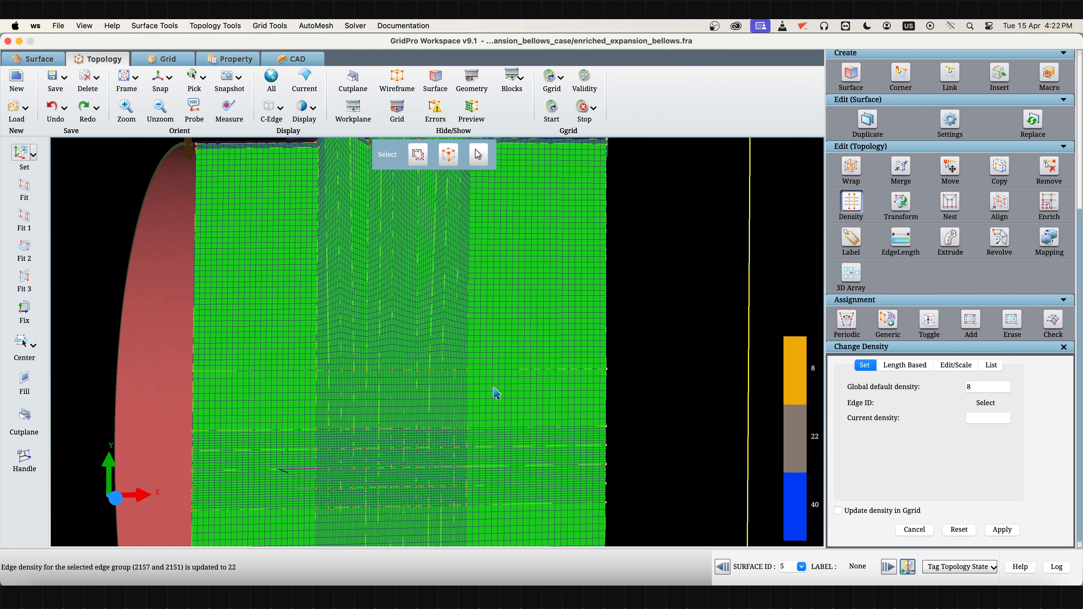
scroll(495, 394, up, 2)
scroll(495, 393, down, 3)
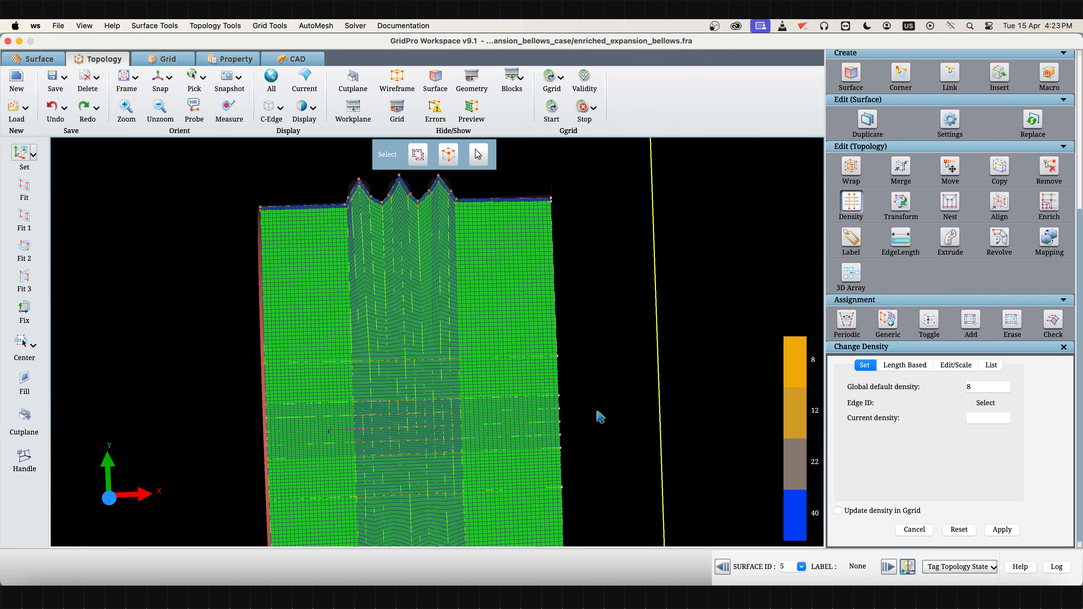
click(548, 124)
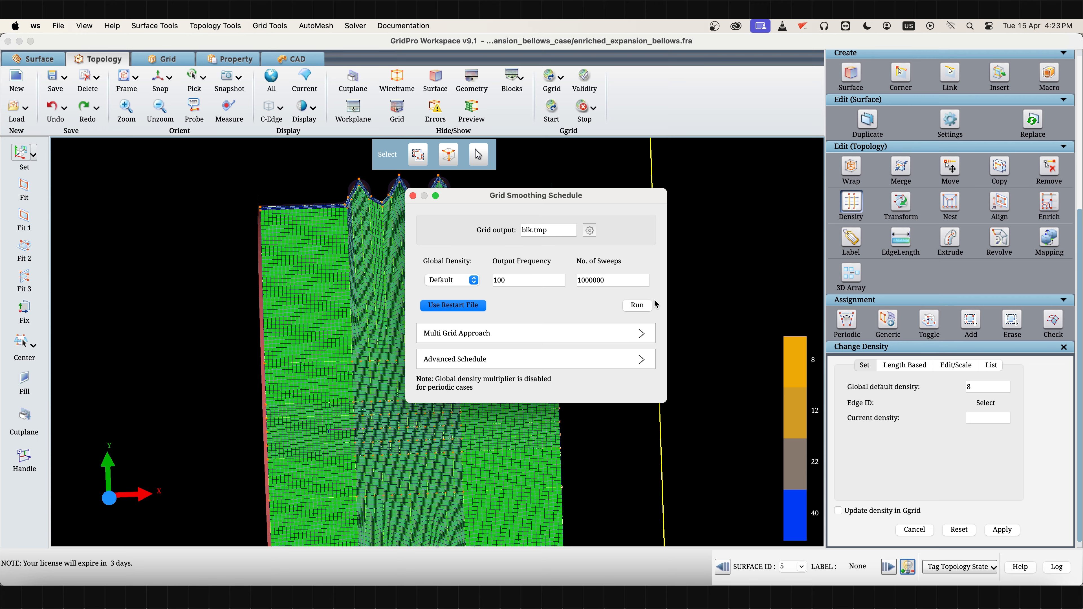
click(644, 305)
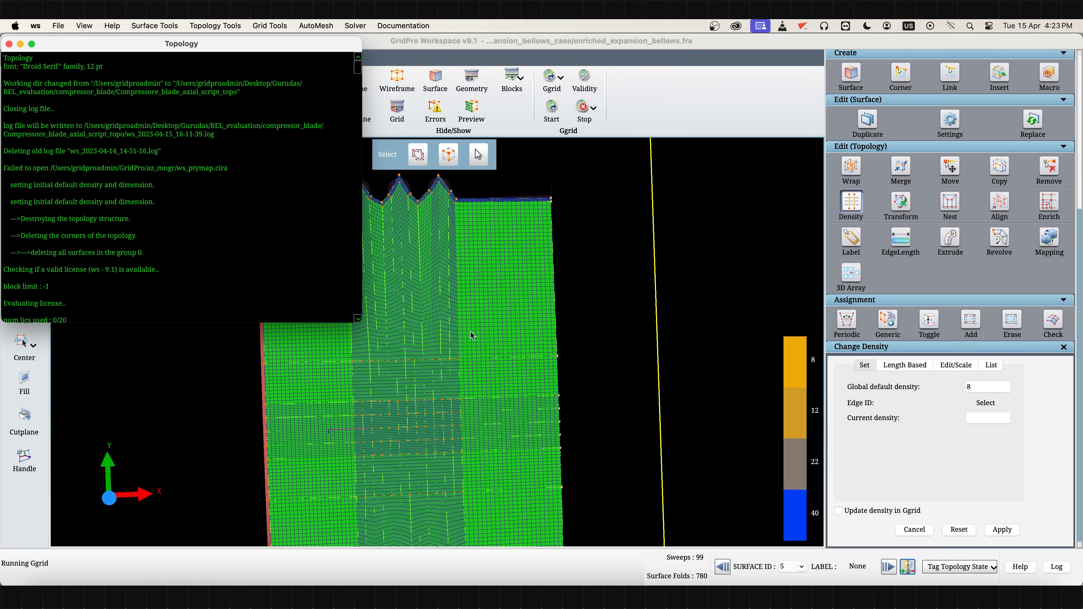
click(20, 44)
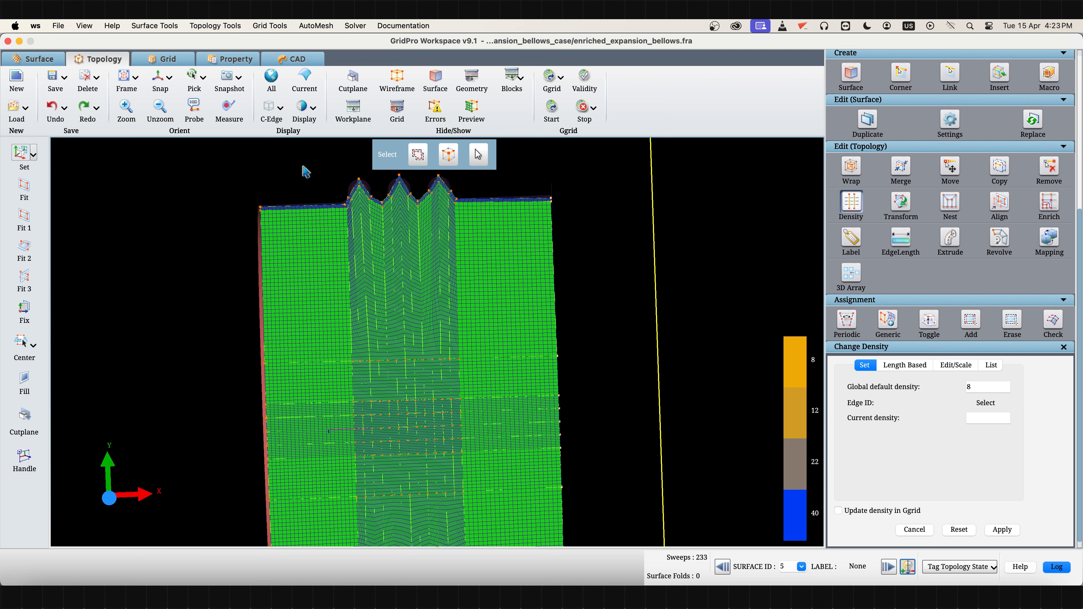
- Load the grid file blk.tmp from the expansion_bellows_case folder
click(165, 57)
click(15, 112)
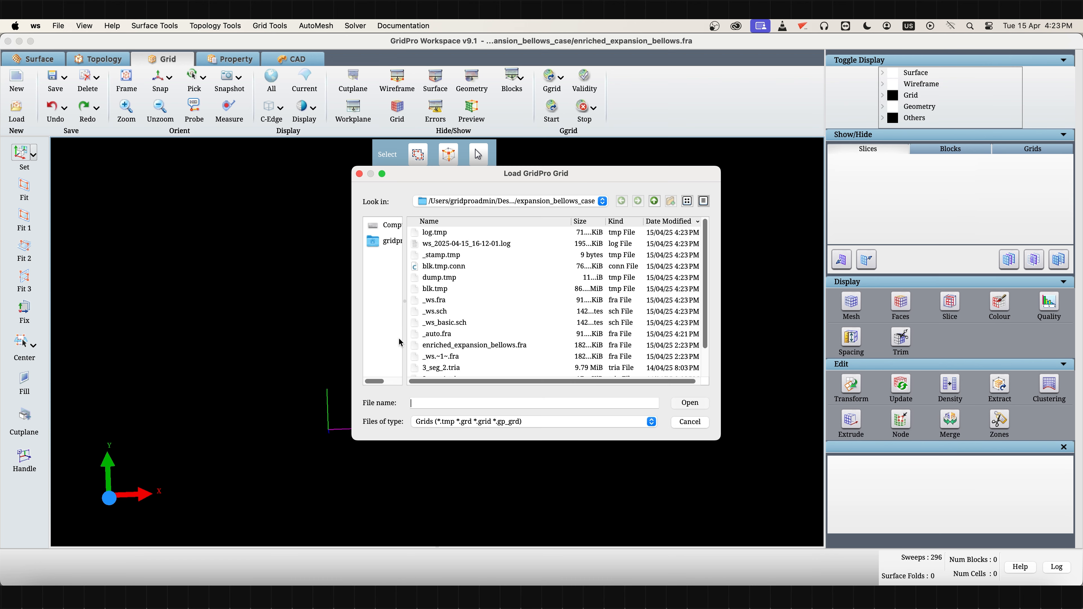
text(blk.tmp)
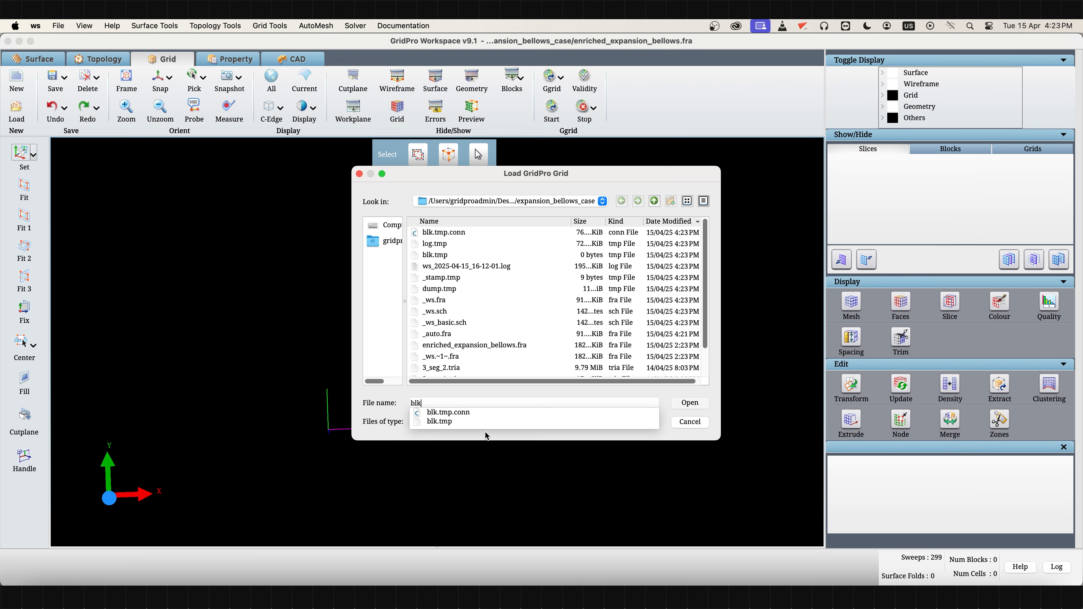
click(700, 404)
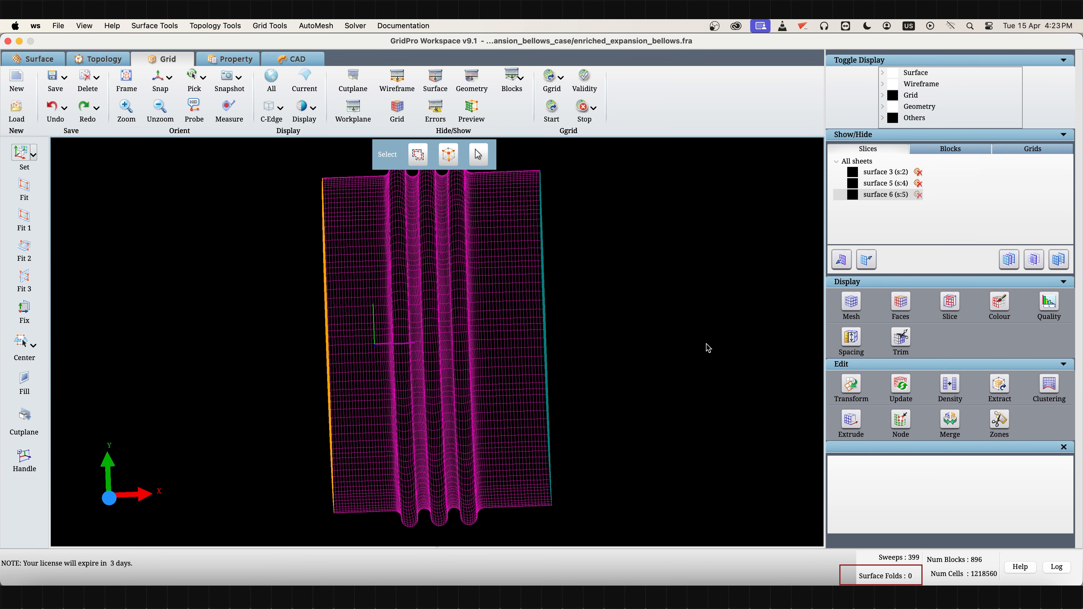
- Turn off Cut Plane 0 to display the whole bellows grid
scroll(706, 344, down, 3)
drag(334, 357, 810, 357)
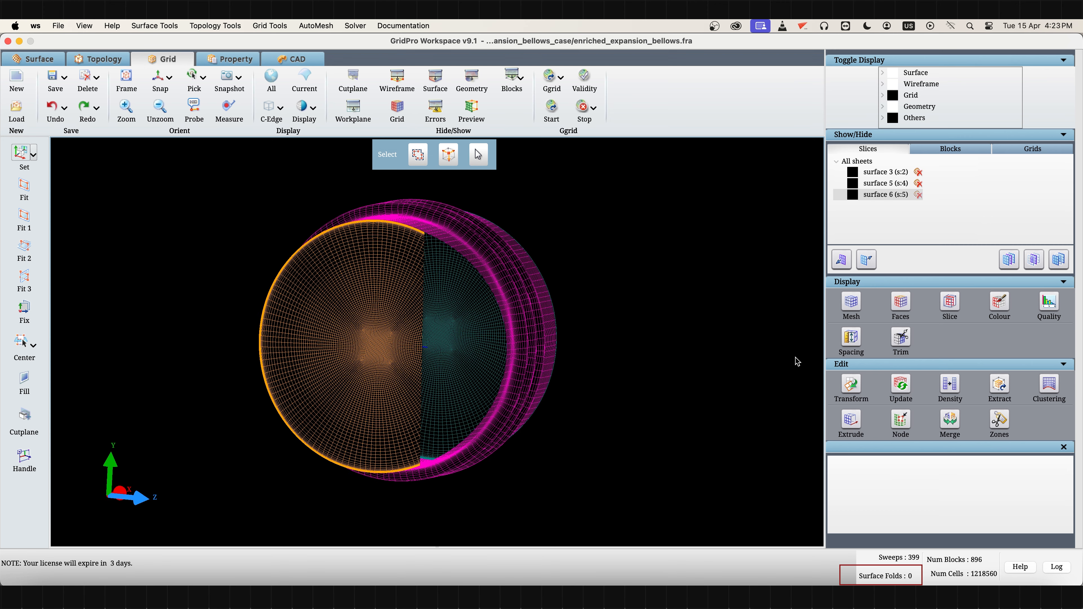
click(24, 415)
click(840, 511)
drag(820, 514, 193, 246)
drag(210, 299, 434, 417)
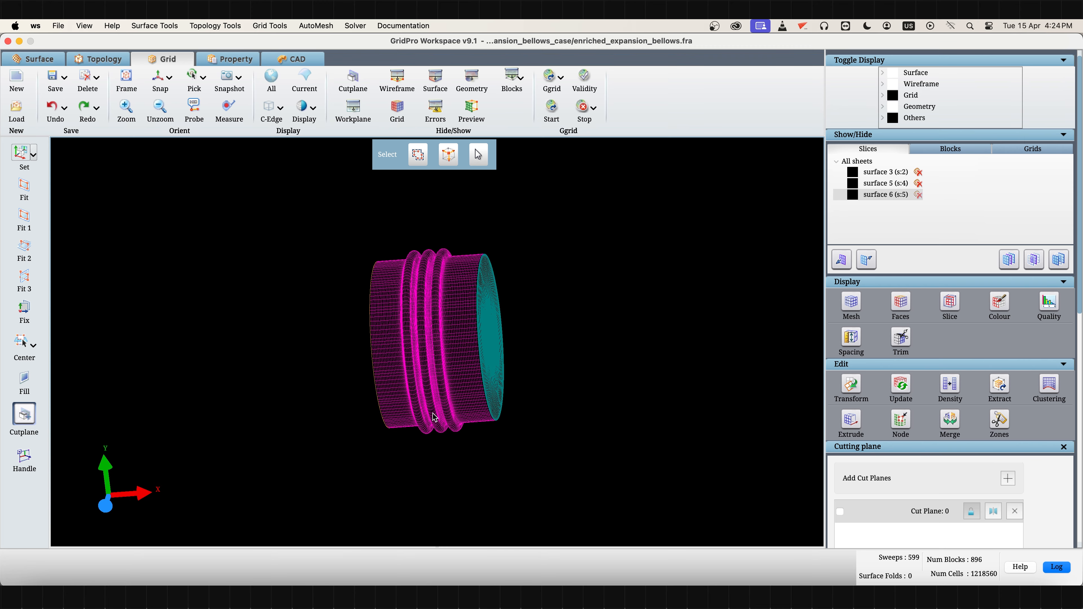
- Show the block structure of blk.tmp and update the loaded grid from the running solver
click(926, 150)
click(851, 174)
drag(294, 400, 121, 403)
scroll(645, 418, up, 5)
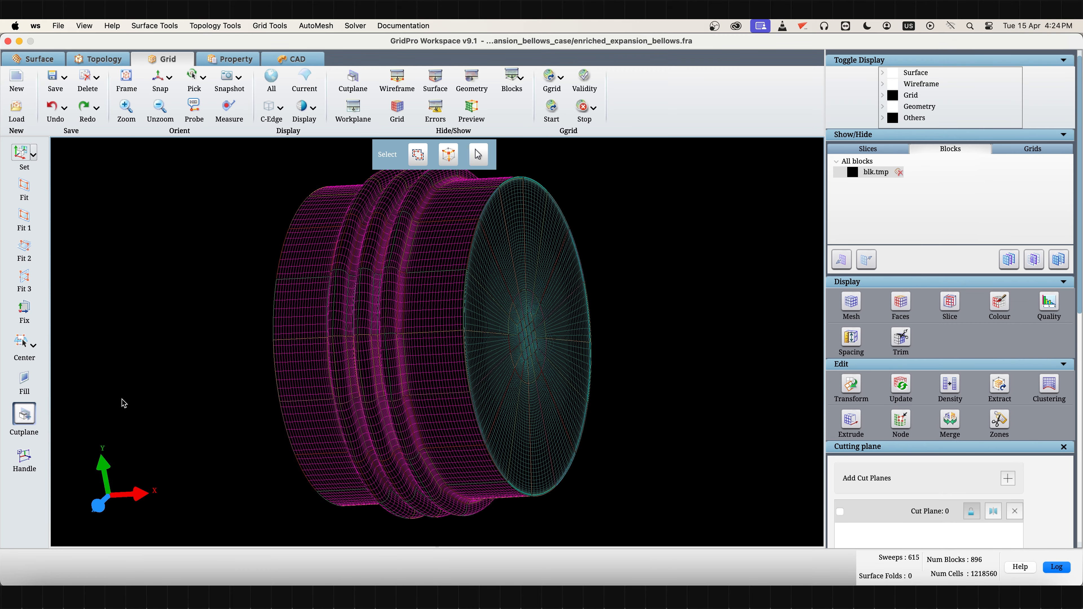
click(907, 385)
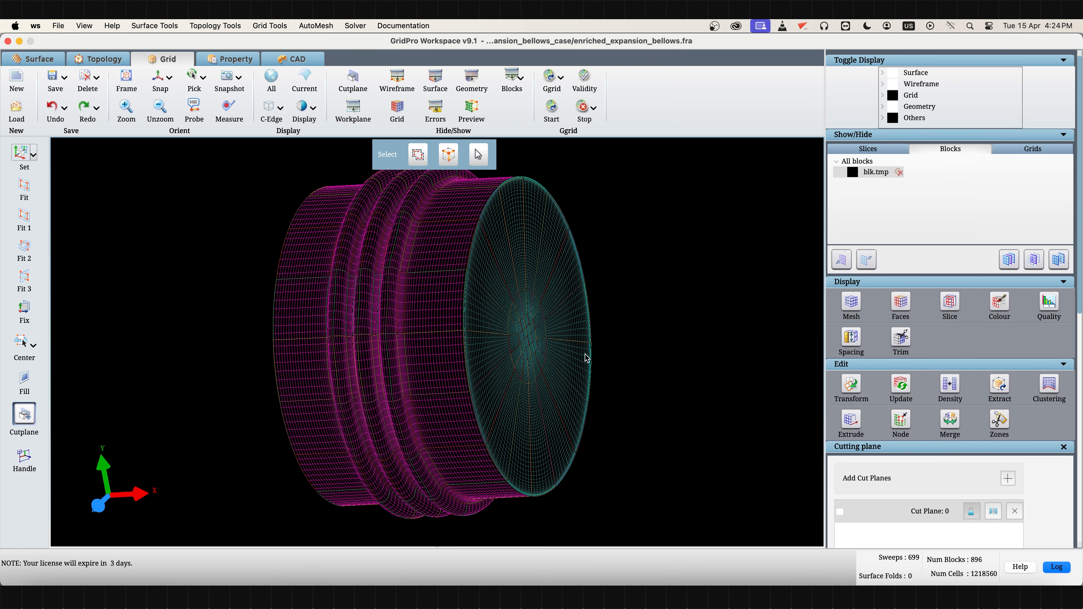
- Create a grid slice from an edge of the central core on the end face and hide the three surface sheets
click(948, 303)
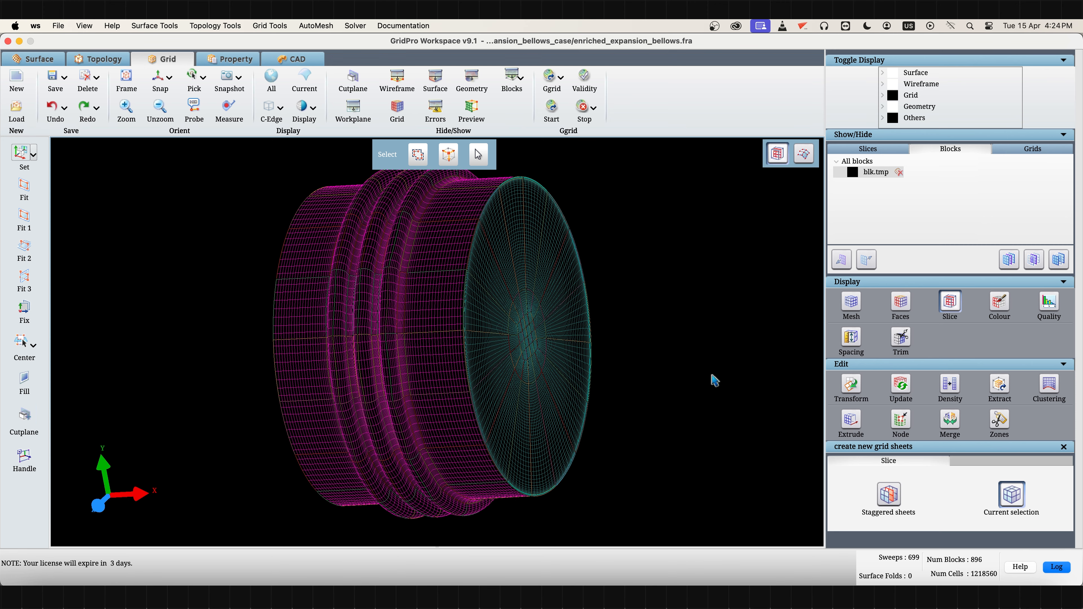
drag(711, 375, 281, 387)
scroll(361, 346, up, 5)
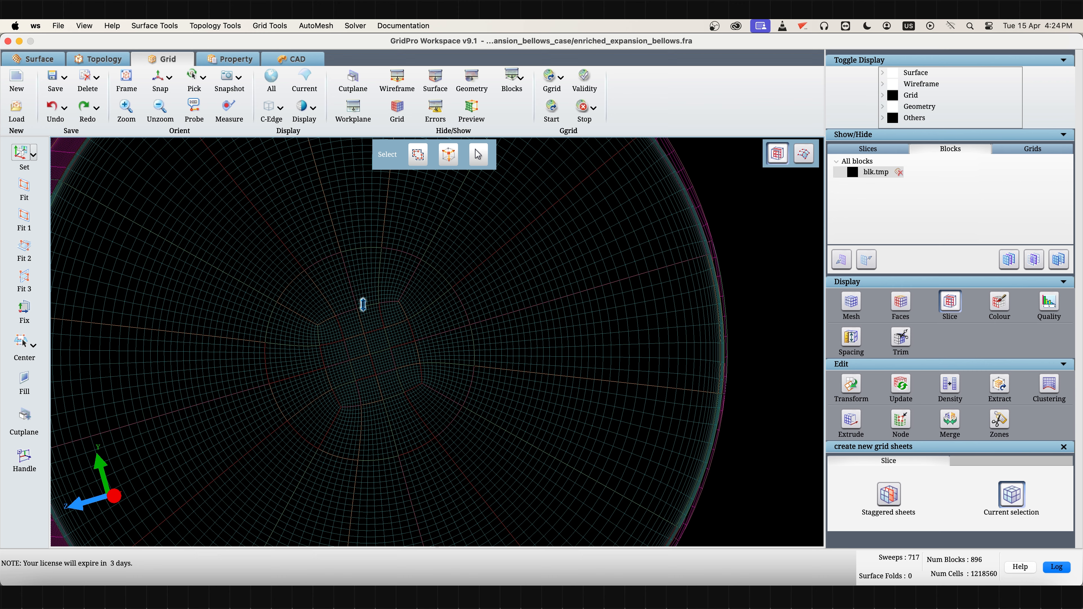
click(361, 302)
click(847, 150)
click(875, 207)
click(1039, 264)
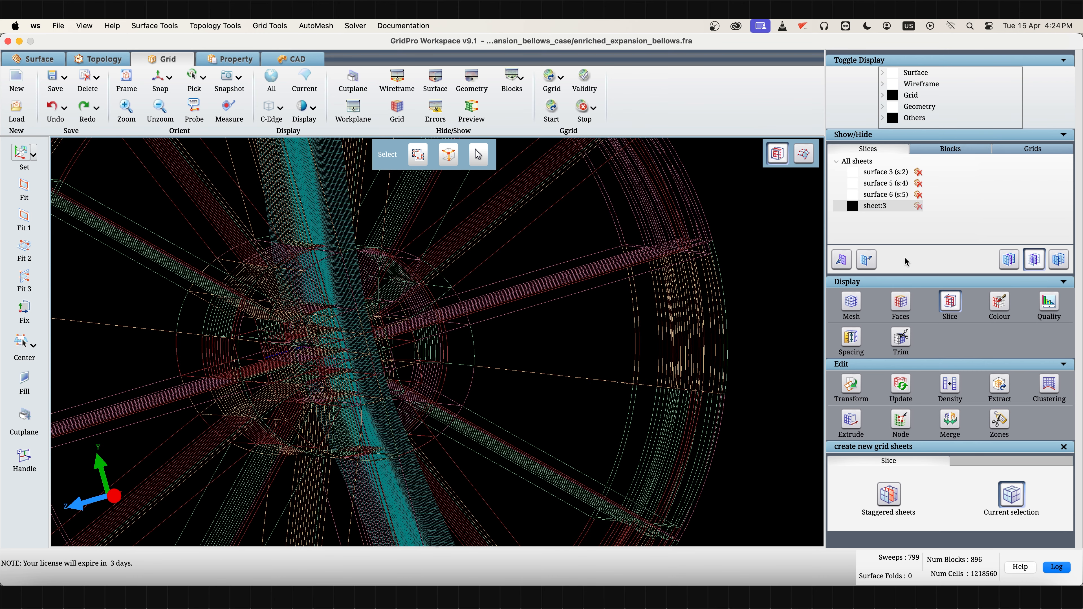
- Shift the new sheet through neighbouring grid layers, hide the blocks, and snap the view face-on to the XY plane at the convolutions
click(868, 258)
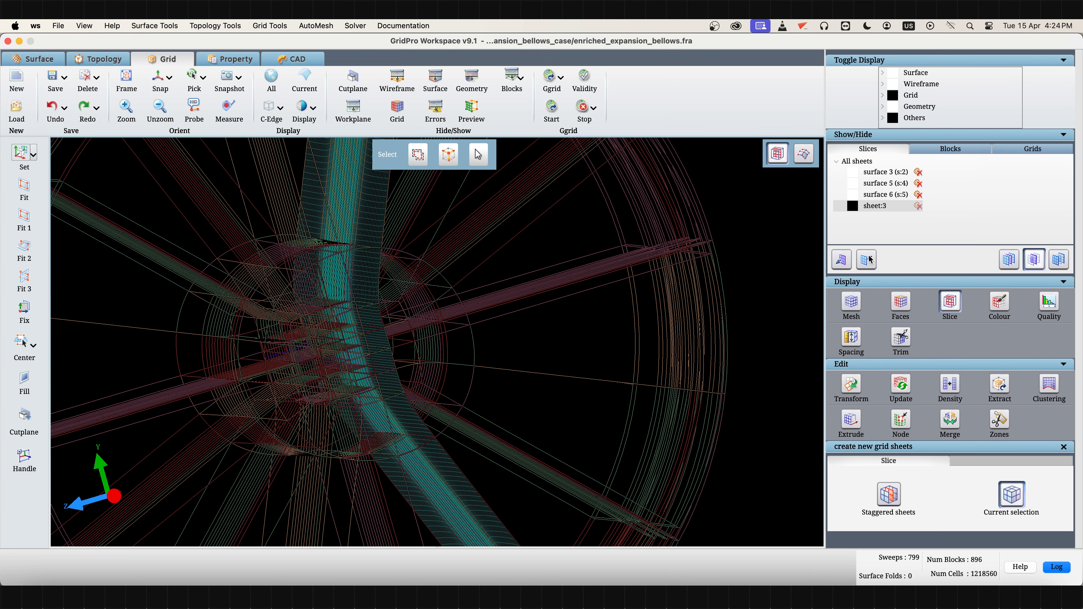
click(841, 258)
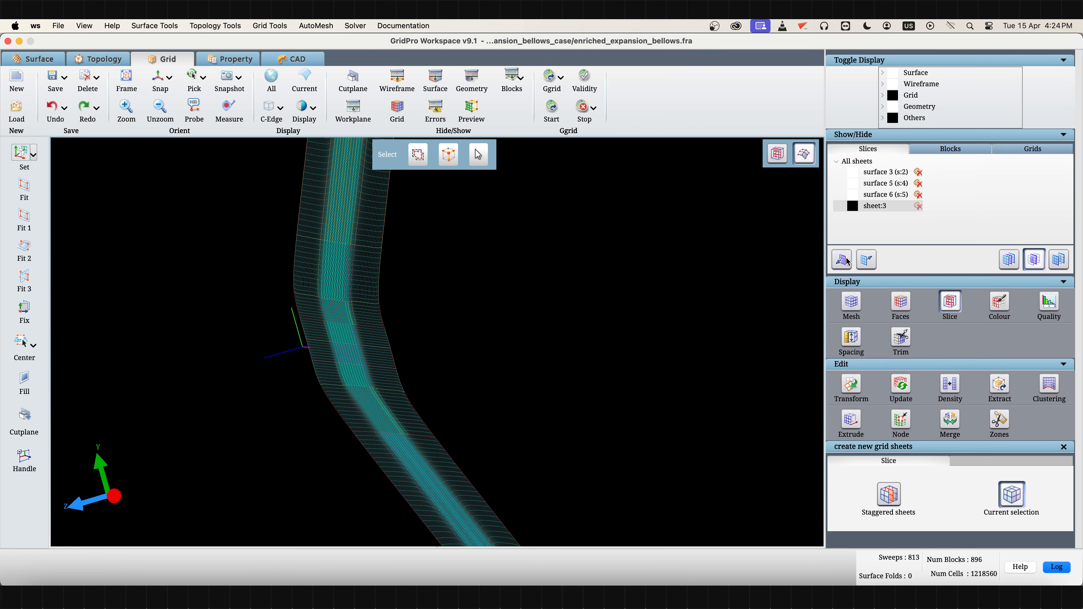
click(846, 258)
drag(460, 346, 285, 295)
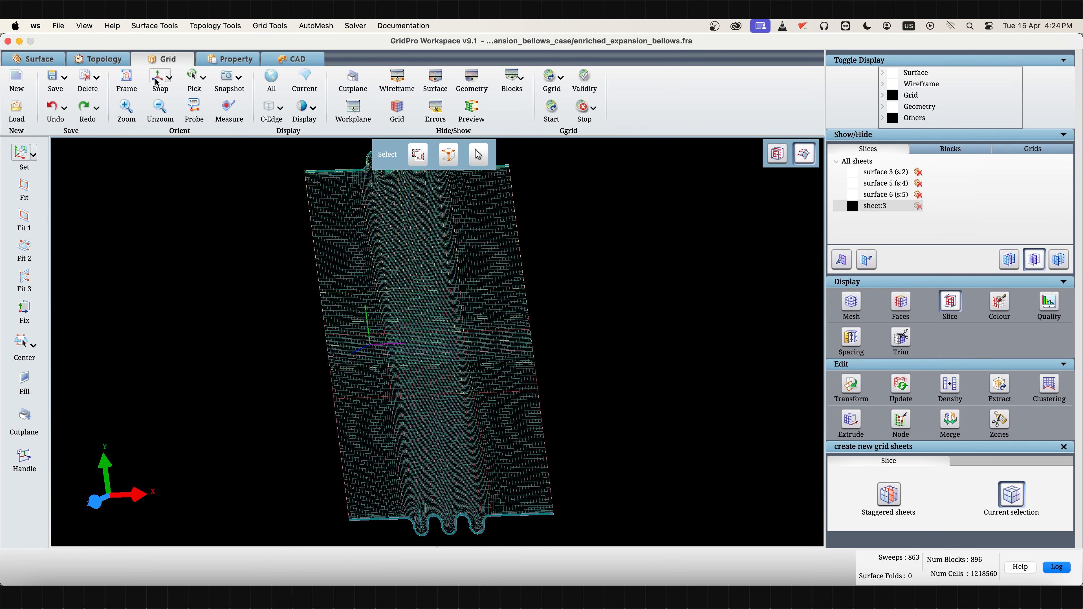
click(155, 79)
middle_drag(234, 260, 231, 421)
scroll(341, 381, up, 5)
middle_drag(342, 379, 375, 300)
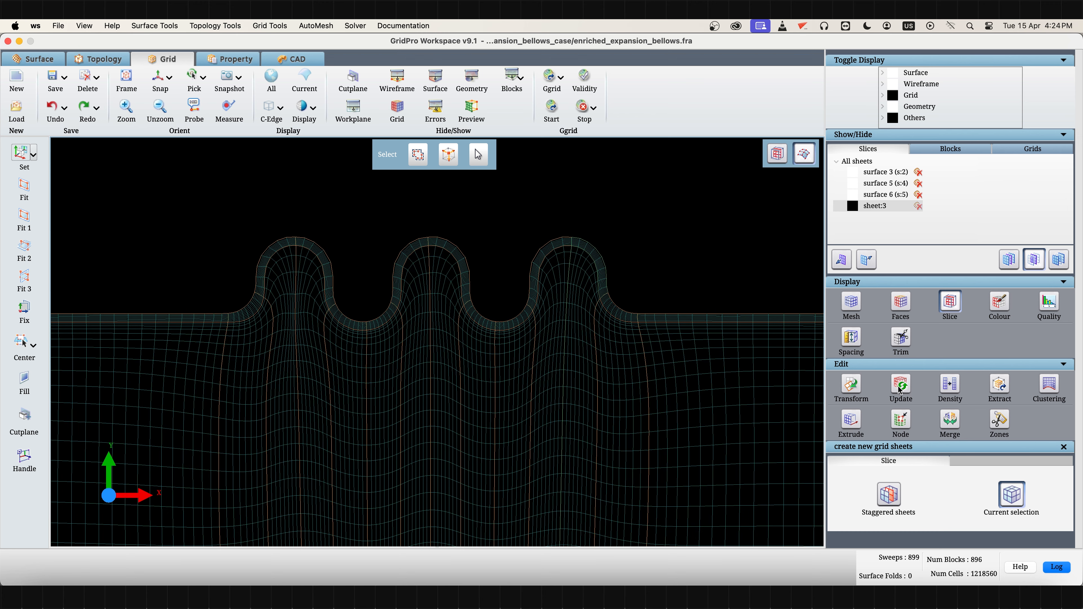
- Evaluate the grid's folds and cell quality with Skew as the quality parameter
click(1042, 304)
scroll(1053, 475, down, 5)
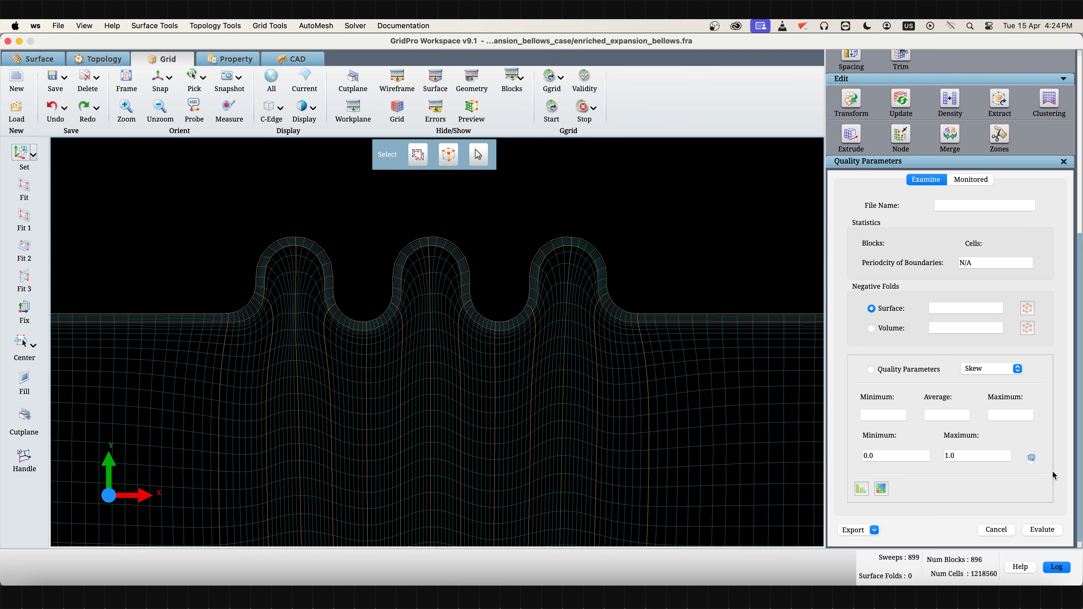
click(1047, 532)
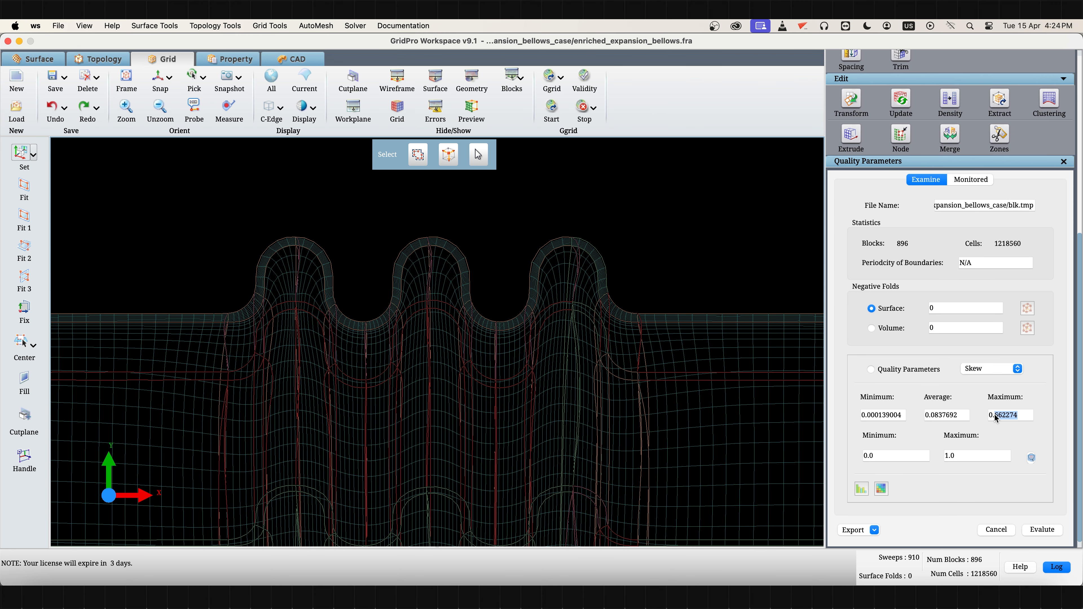
- Return to the isolated grid sheet and examine the near-wall cells around the convolutions and the straight wall sections
click(1046, 362)
scroll(938, 140, up, 3)
click(948, 154)
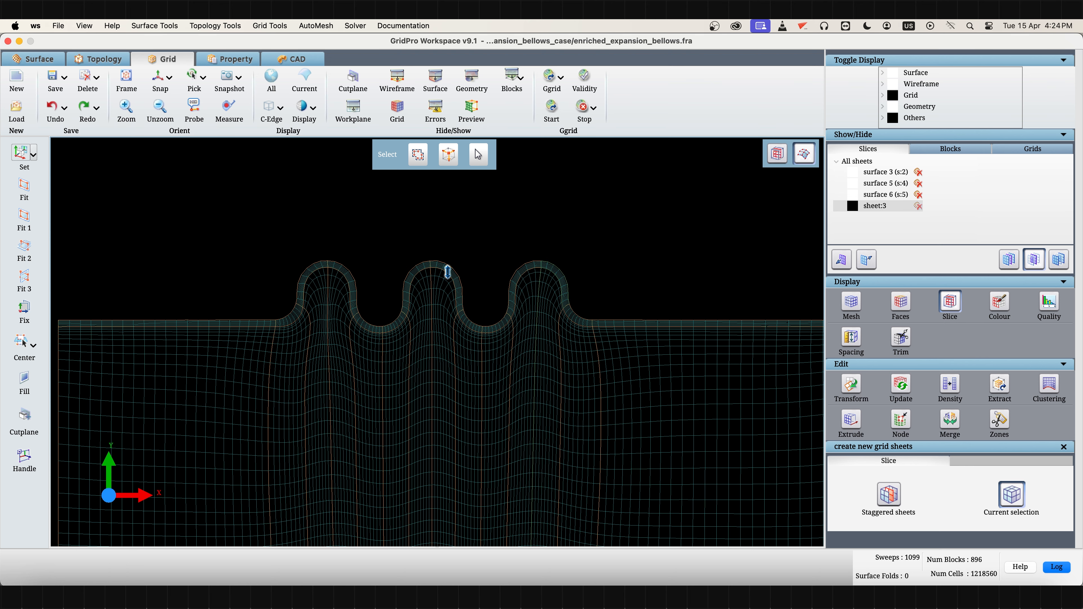
middle_drag(456, 297, 333, 348)
scroll(369, 367, up, 6)
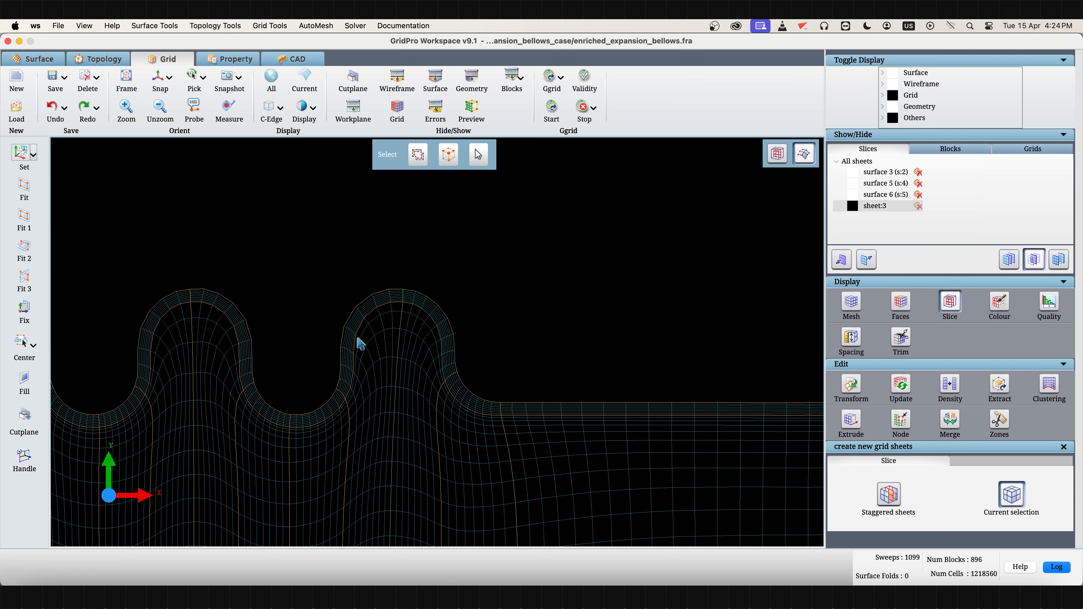
scroll(500, 467, down, 7)
middle_drag(496, 462, 520, 379)
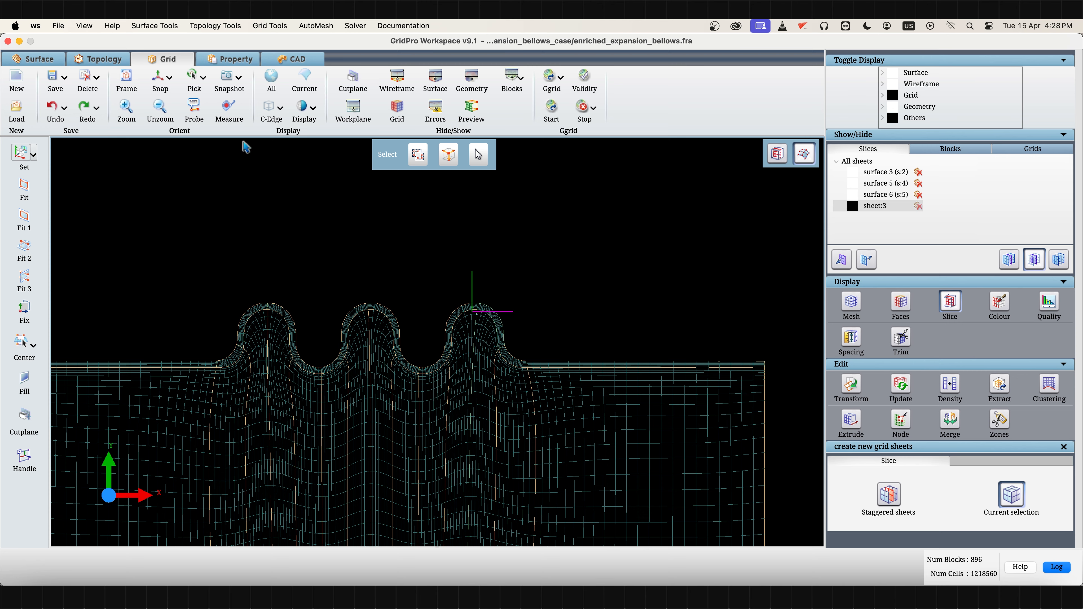
- Return to the topology, turn on Cut Plane 0 and hide the grid preview
click(110, 63)
click(13, 429)
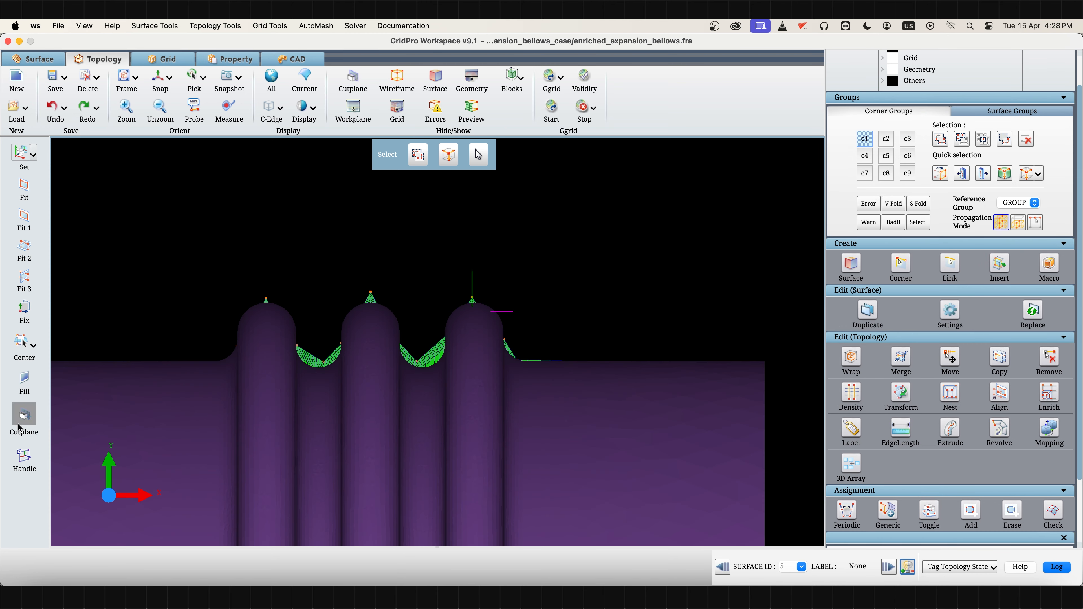
click(839, 524)
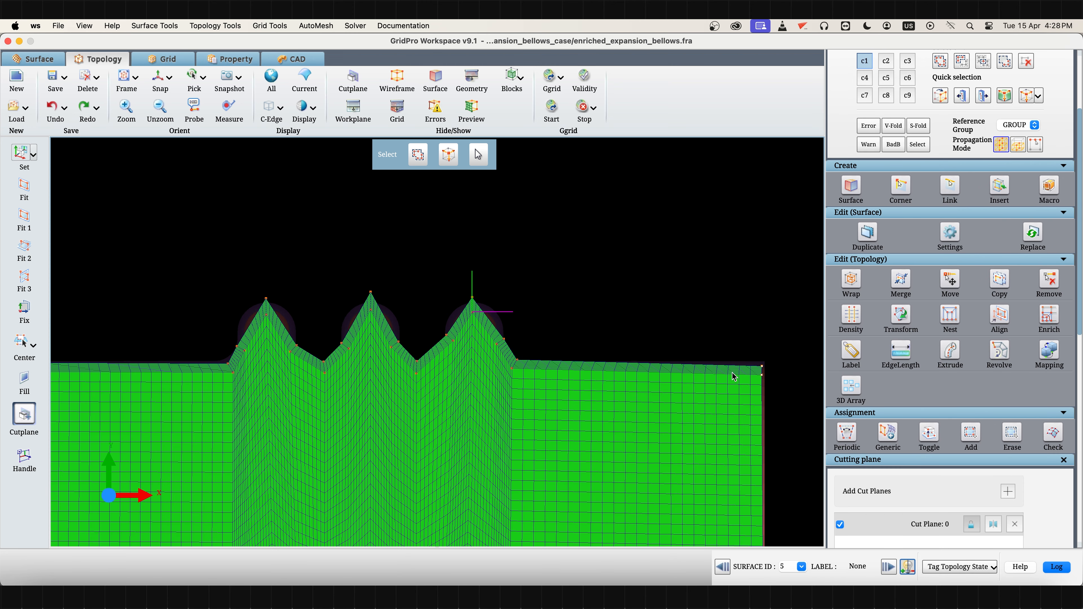
click(478, 112)
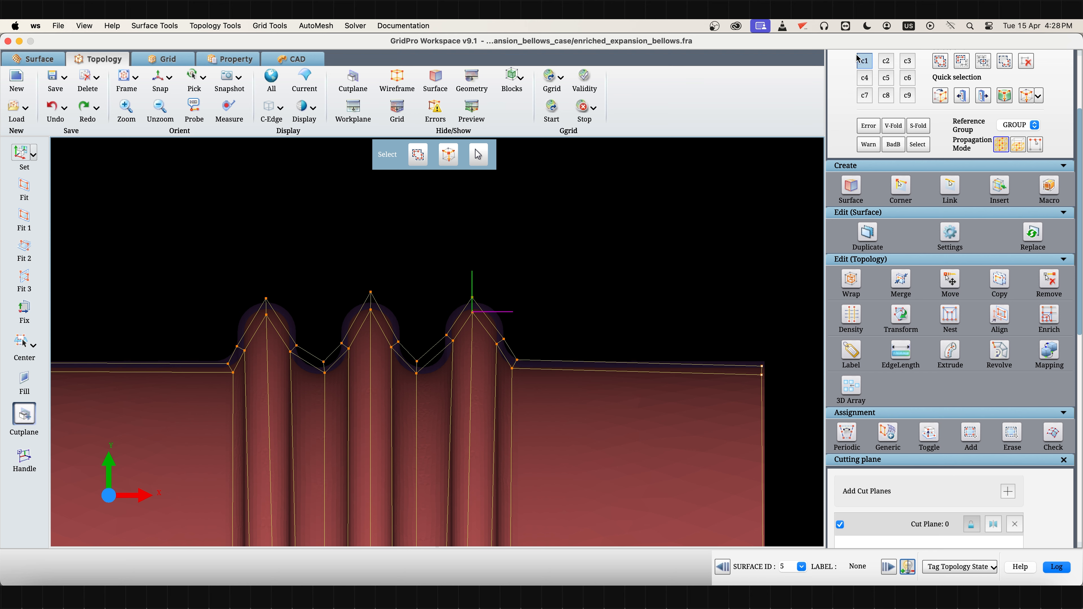
- Copy the corners of group c1 into corner group c2 and set the Reference Group to GROUP
click(887, 62)
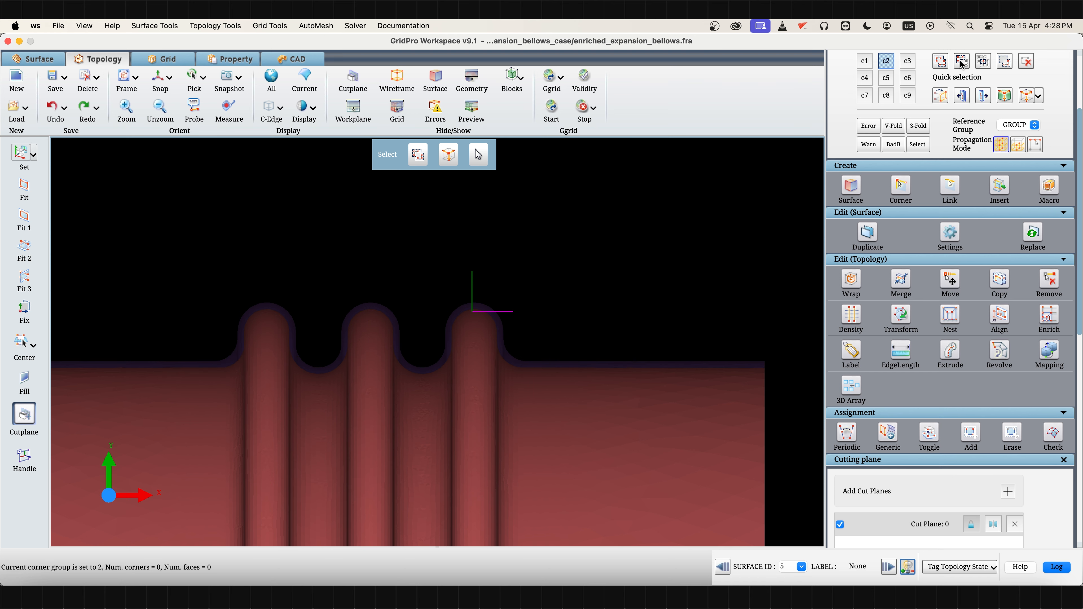
click(943, 63)
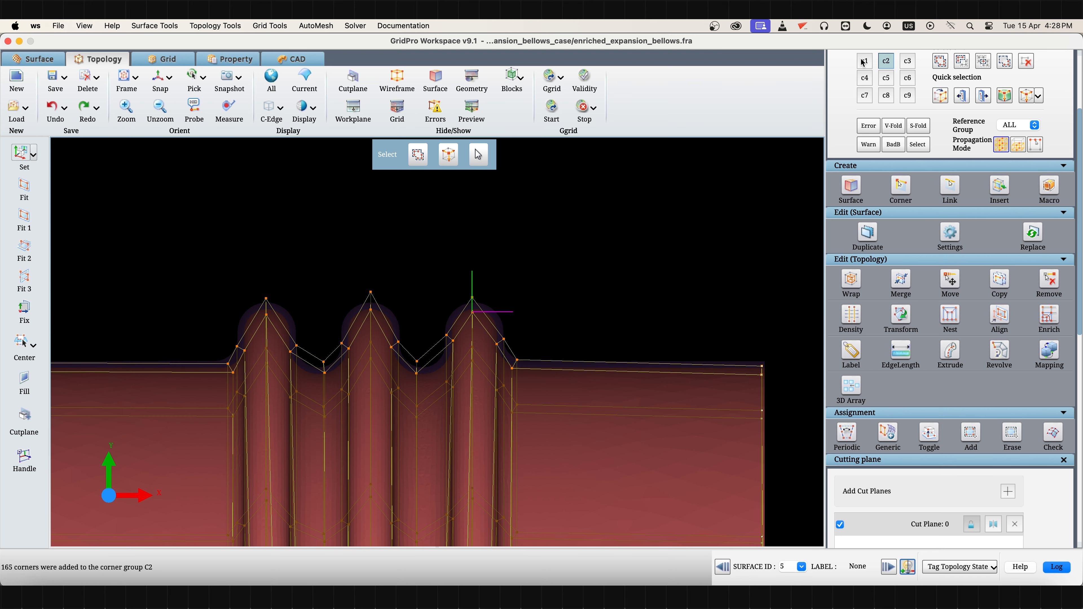
click(1020, 123)
click(1023, 132)
scroll(569, 328, down, 4)
drag(570, 327, 277, 226)
click(158, 76)
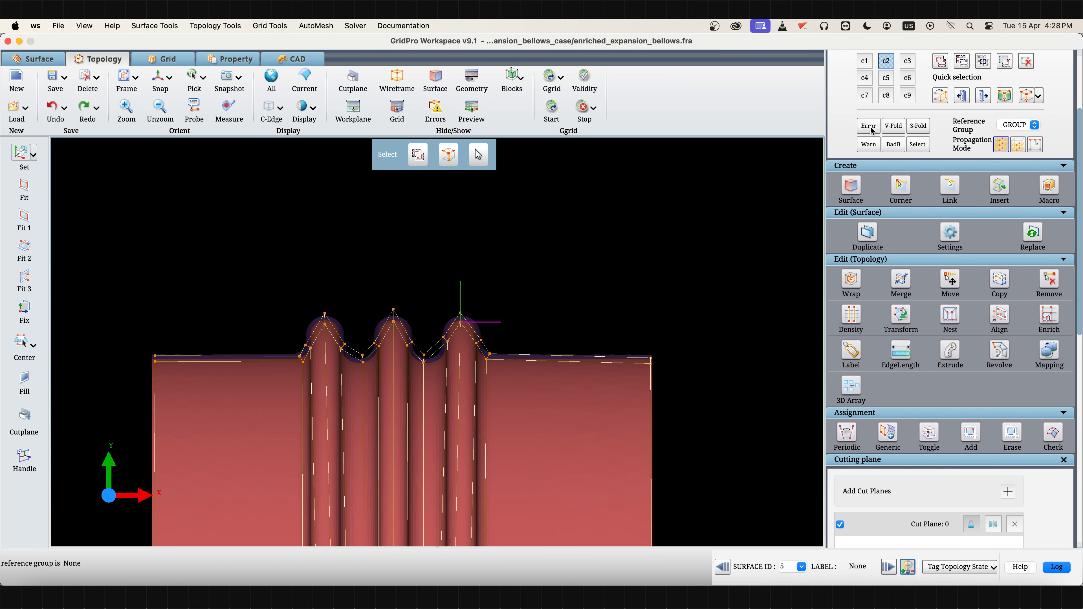
- Reduce corner group c2 to the inner ring of corners at the third convolution's crest by picking adjacent sheets
click(945, 96)
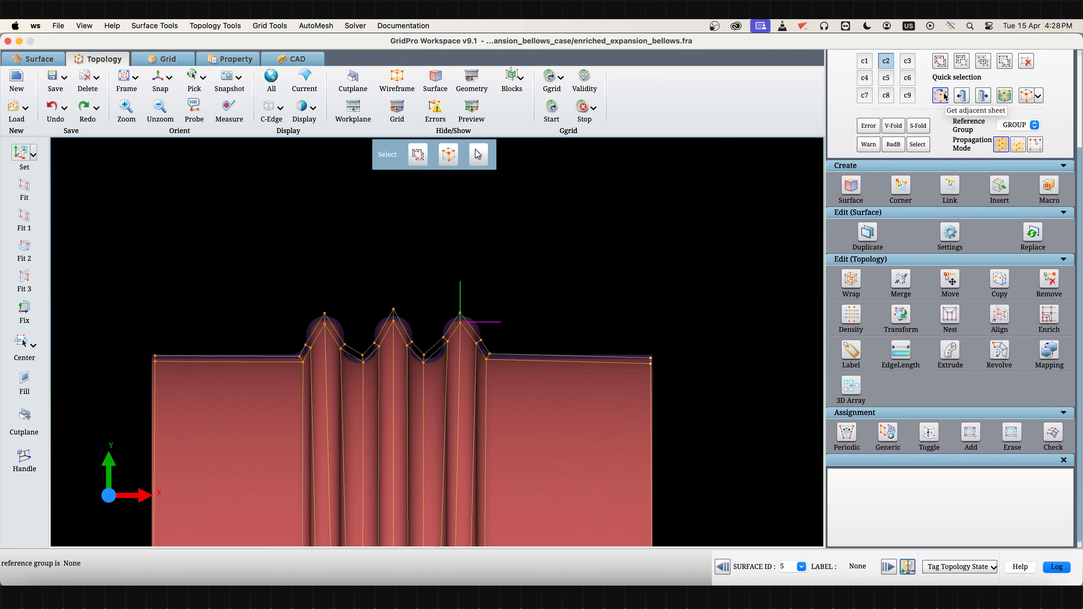
scroll(580, 361, up, 5)
click(509, 302)
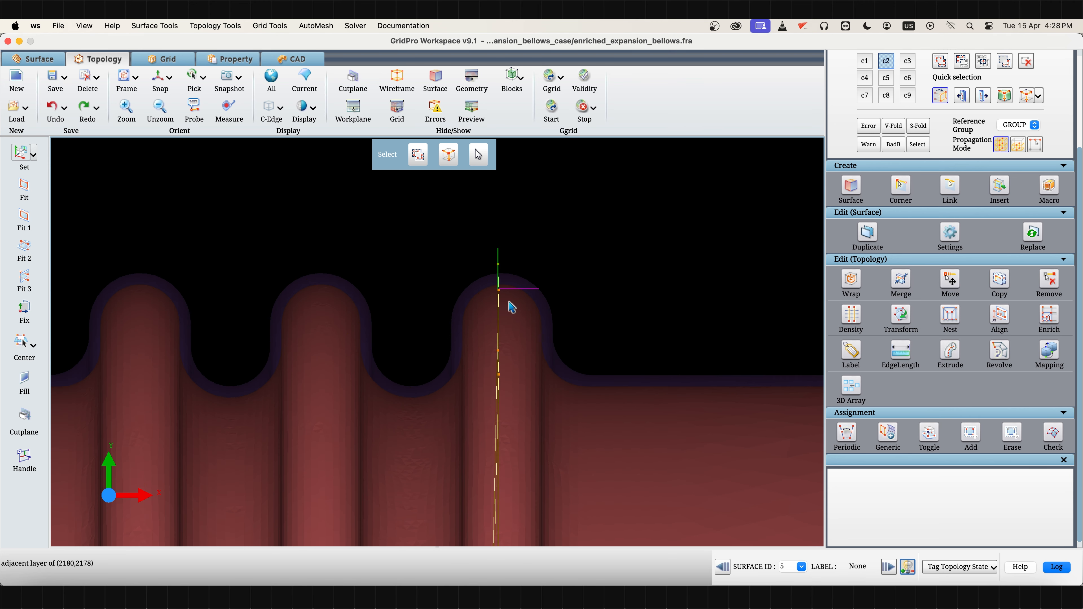
click(982, 64)
drag(499, 273, 522, 384)
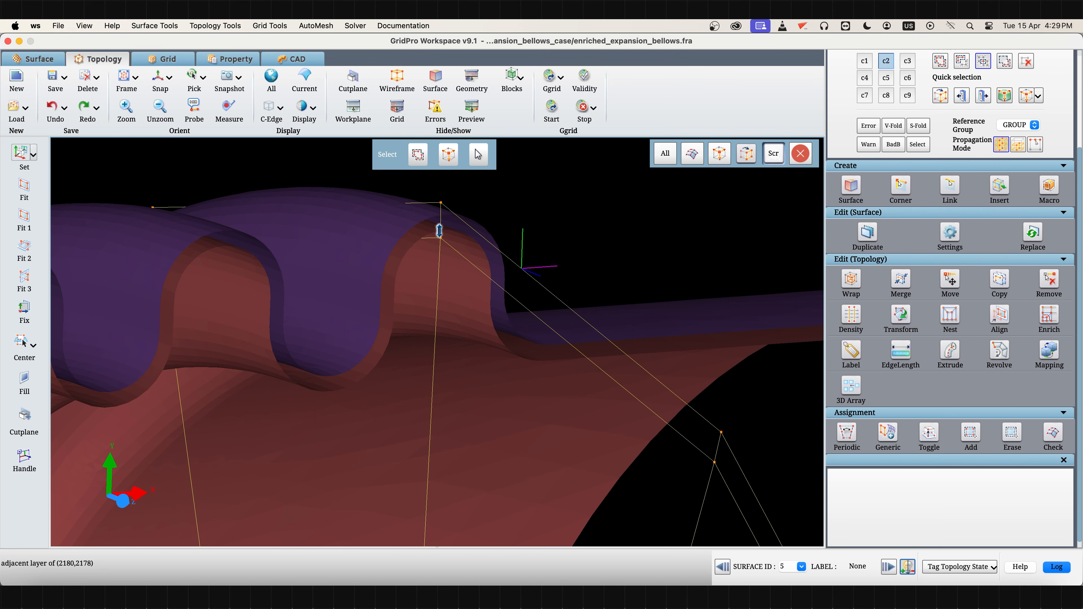
scroll(505, 317, down, 10)
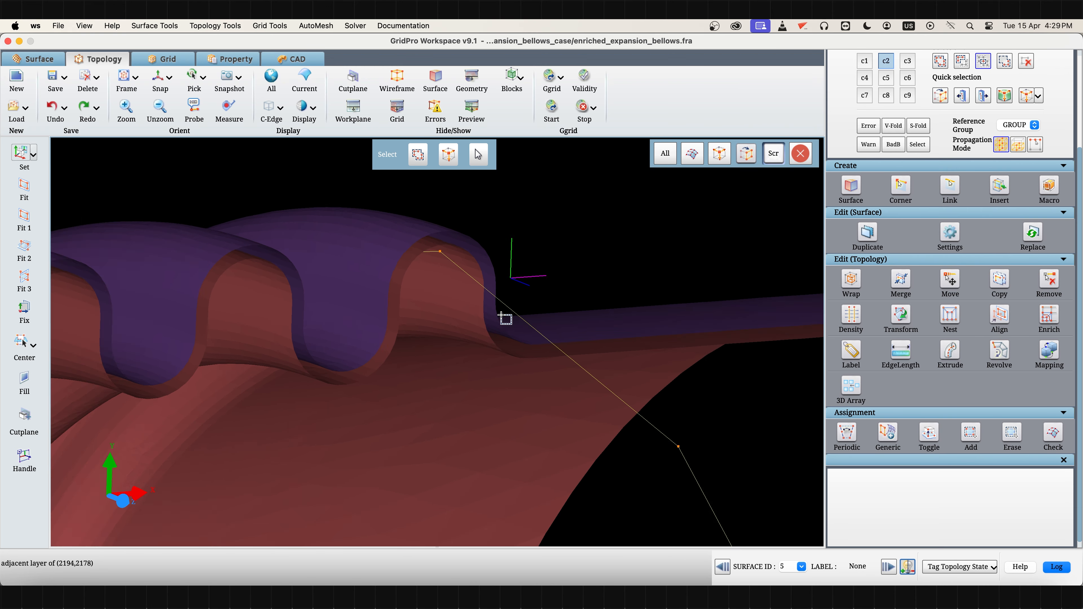
drag(520, 341, 431, 371)
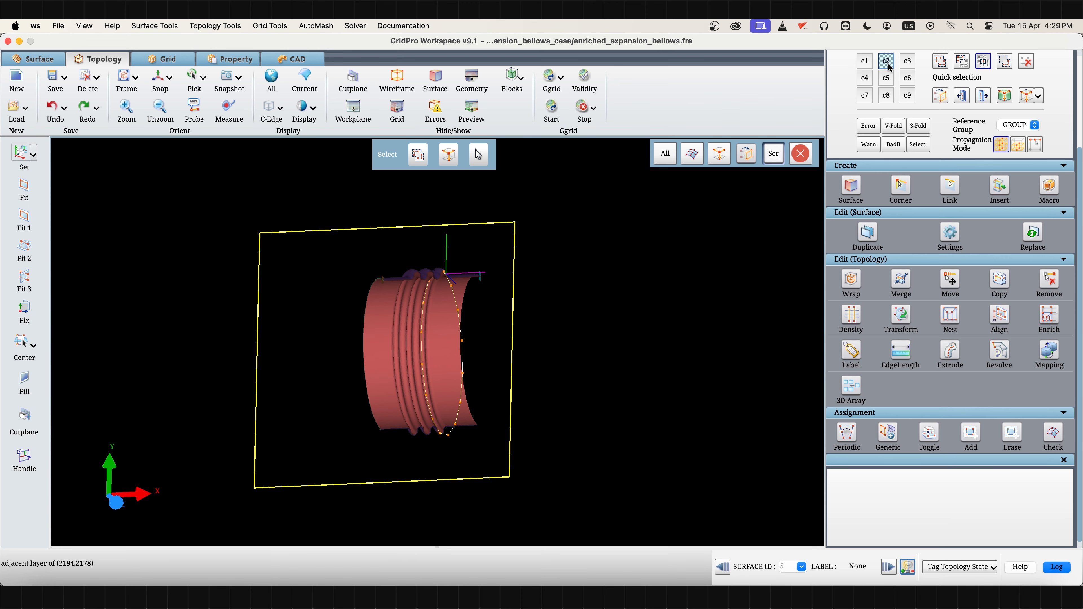
- Copy the corners of group c1 into corner group c3 and pick adjacent sheets at the middle convolution's crest
click(912, 63)
click(938, 63)
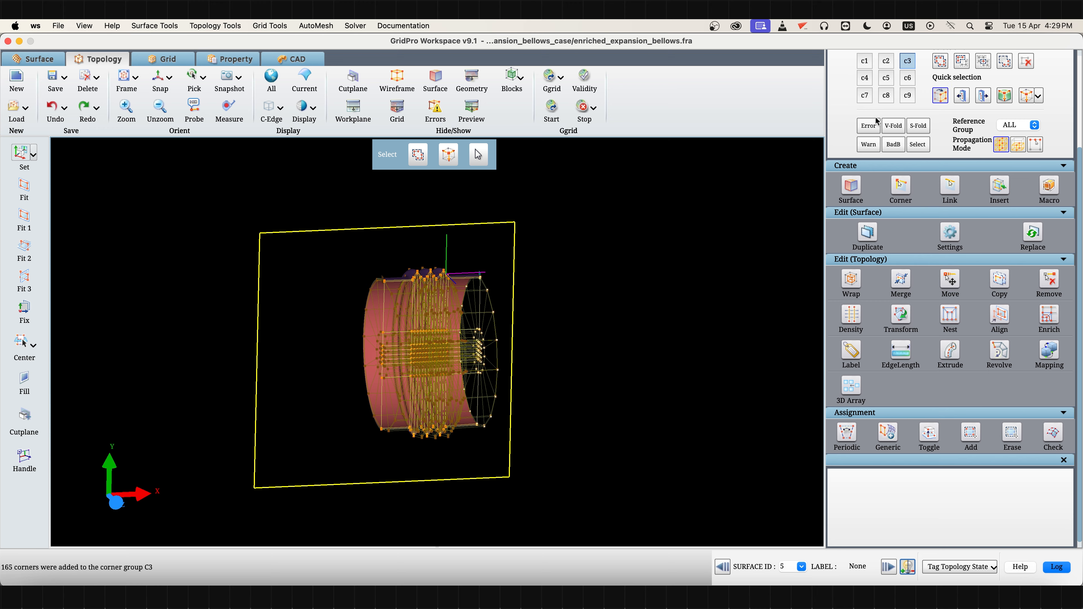
scroll(373, 306, up, 5)
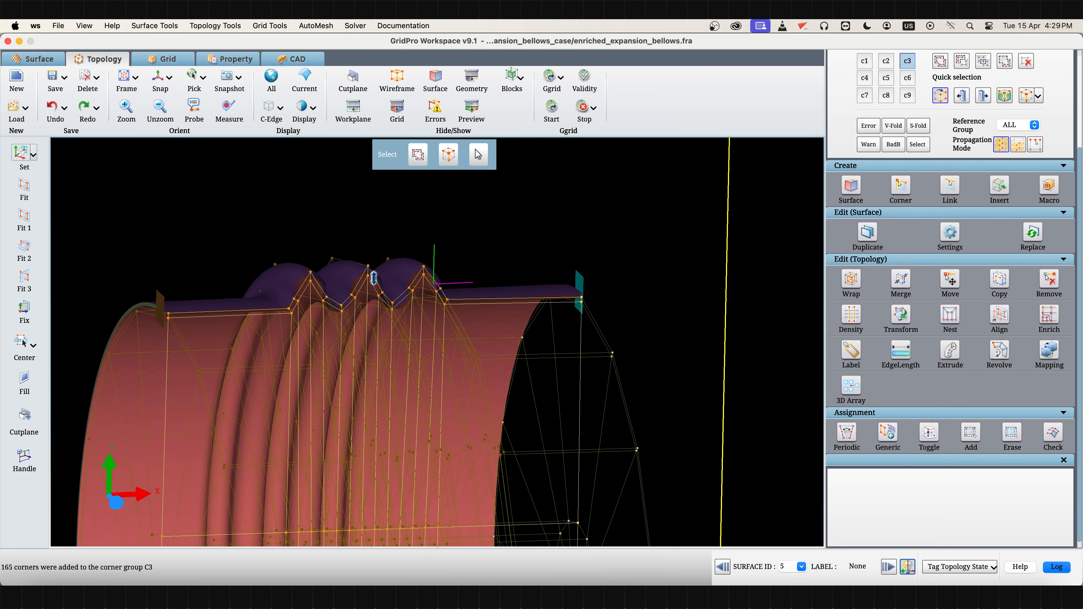
click(373, 306)
click(983, 62)
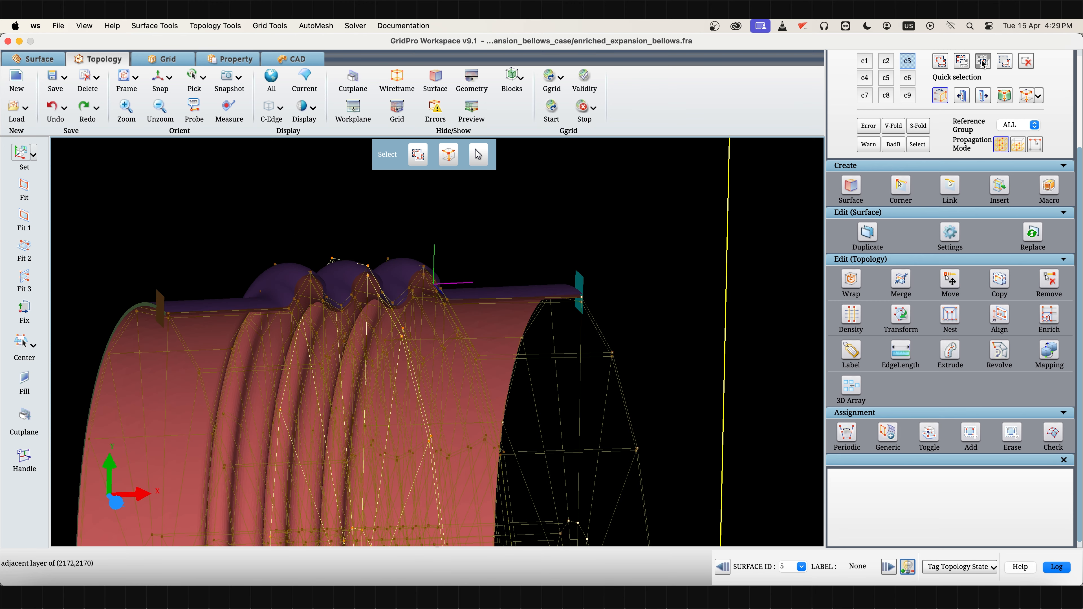
scroll(346, 283, up, 3)
click(303, 237)
- Copy the corners of group c1 into corner group c4 and reduce it to the first convolution's inner crest ring by picking adjacent sheets
click(911, 63)
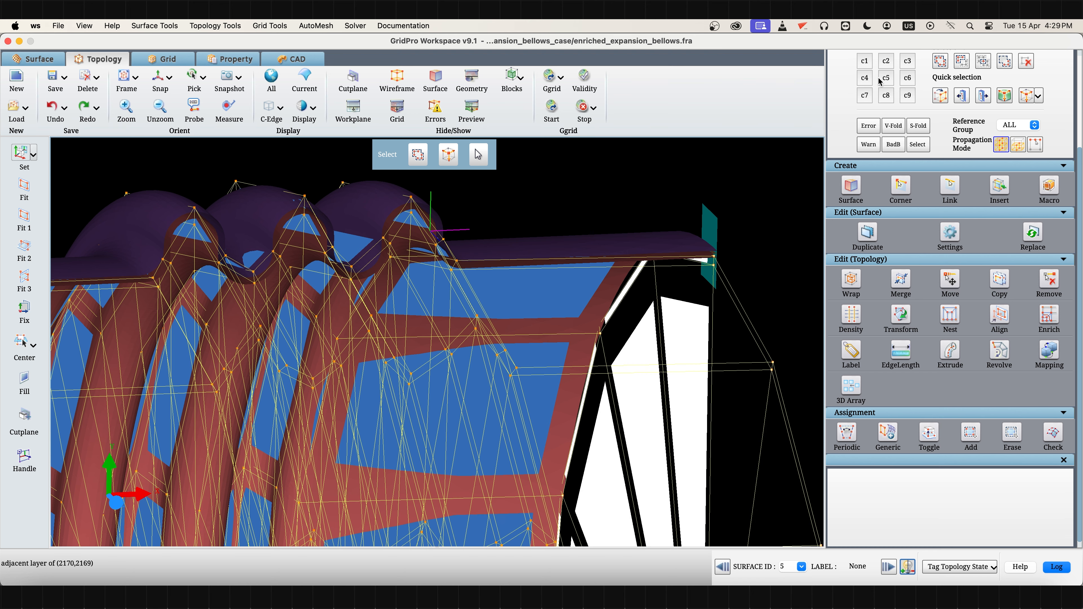
click(861, 63)
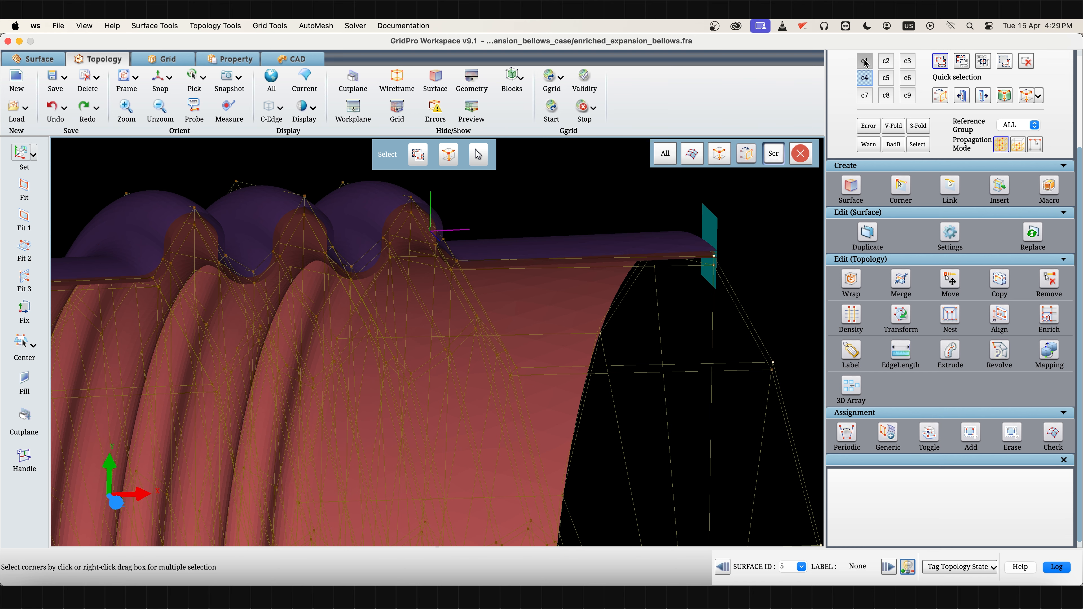
click(935, 96)
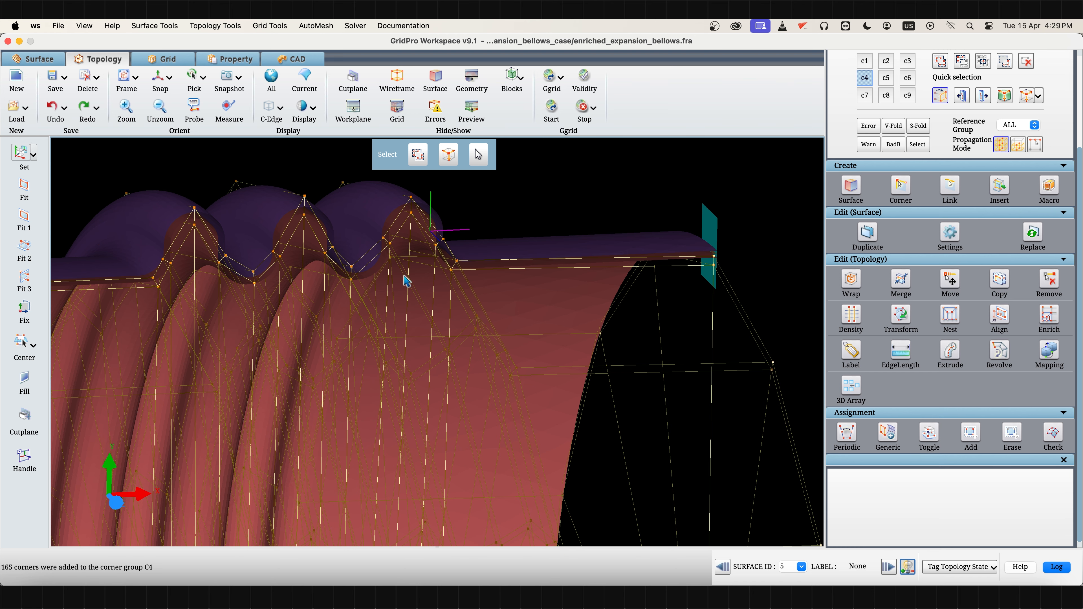
click(197, 233)
click(983, 61)
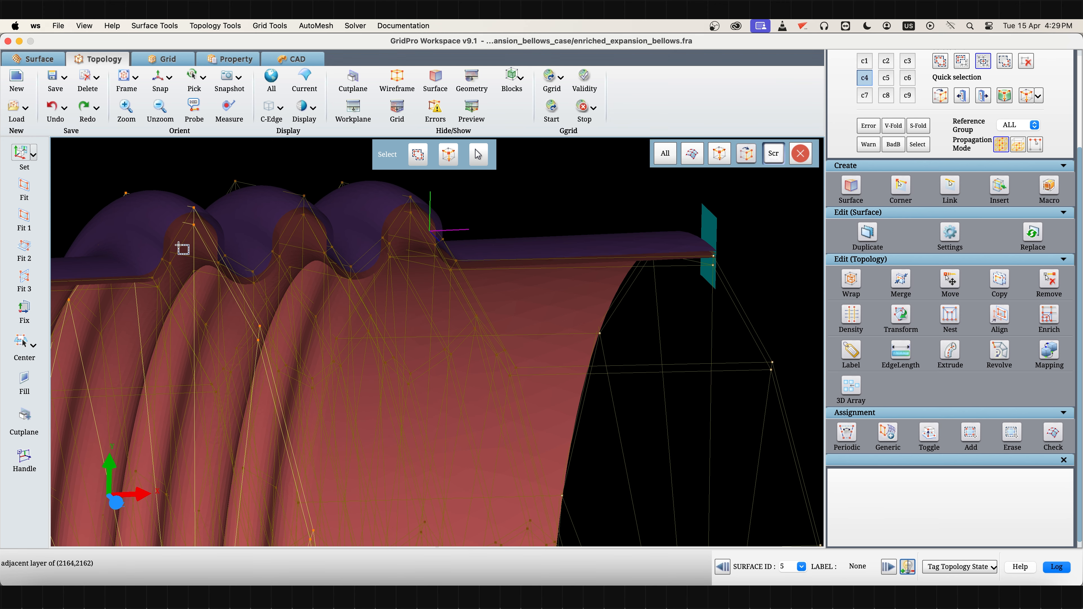
click(193, 241)
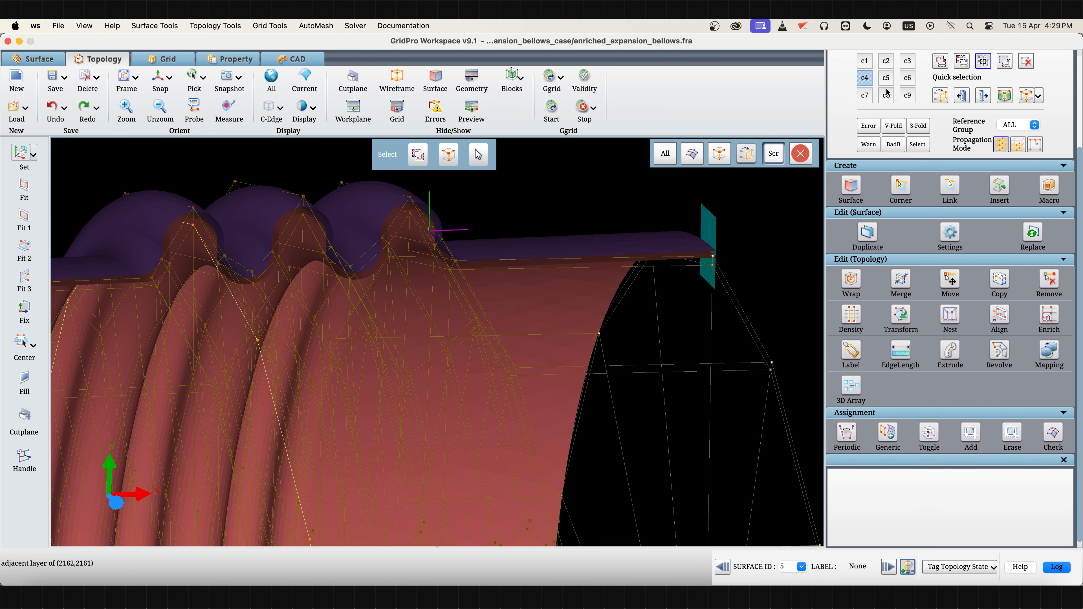
click(864, 78)
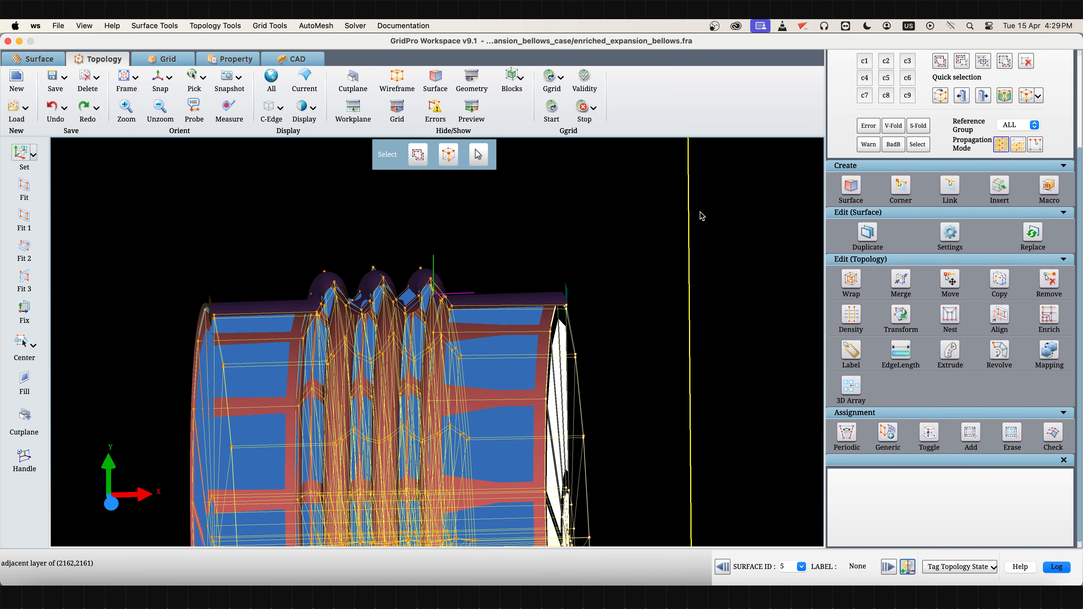
- Add the corners of groups c3 and c4 to corner group c2 and set the Reference Group to GROUP to check the crest rings
click(886, 61)
click(941, 61)
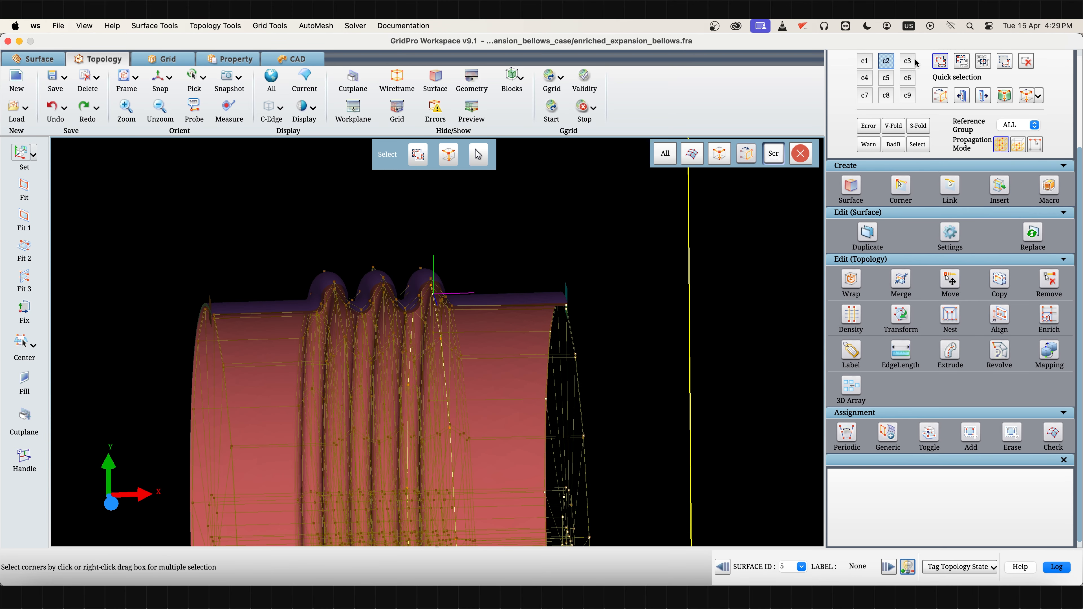
click(940, 61)
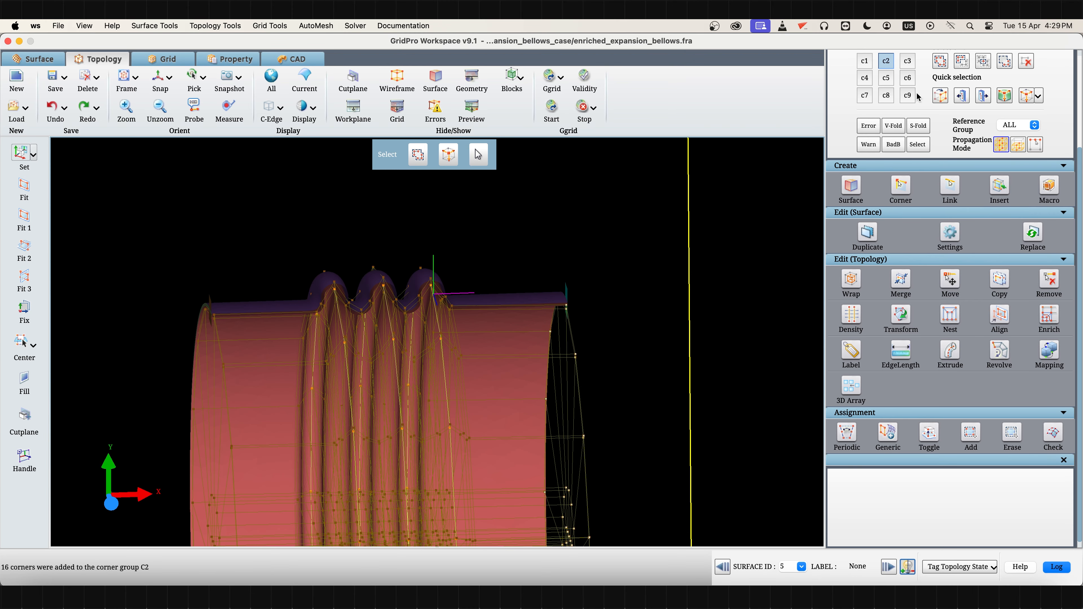
click(1008, 125)
click(1013, 134)
scroll(471, 336, down, 5)
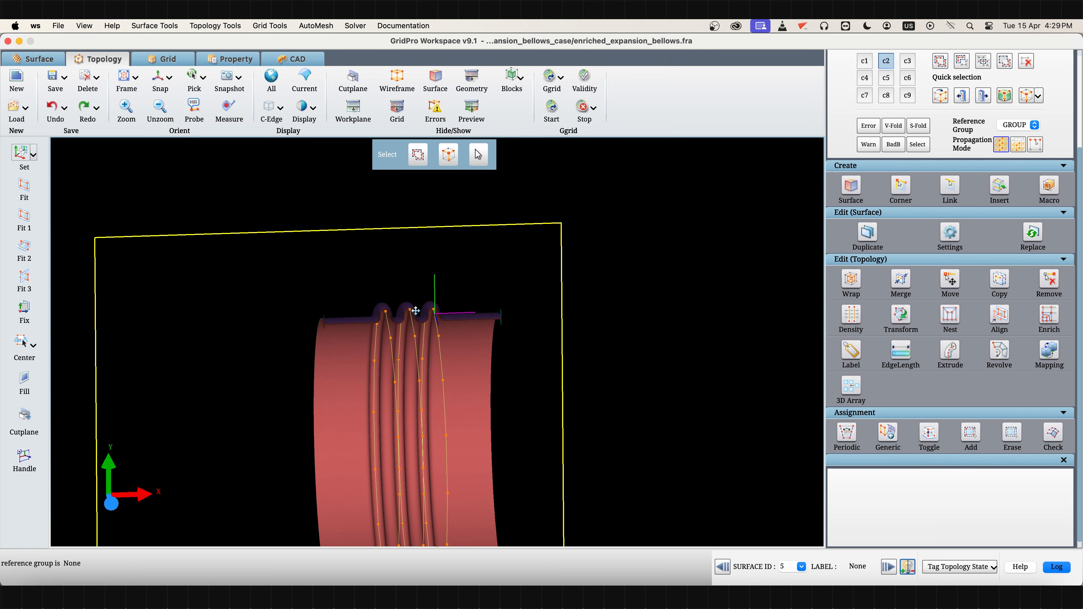
right_drag(413, 311, 413, 213)
drag(302, 308, 611, 342)
- Set the Reference Group to REF-1 and enrich corner group c2 at the convolution crests with an offset length of 0.6
click(1015, 125)
click(1014, 142)
drag(324, 273, 97, 266)
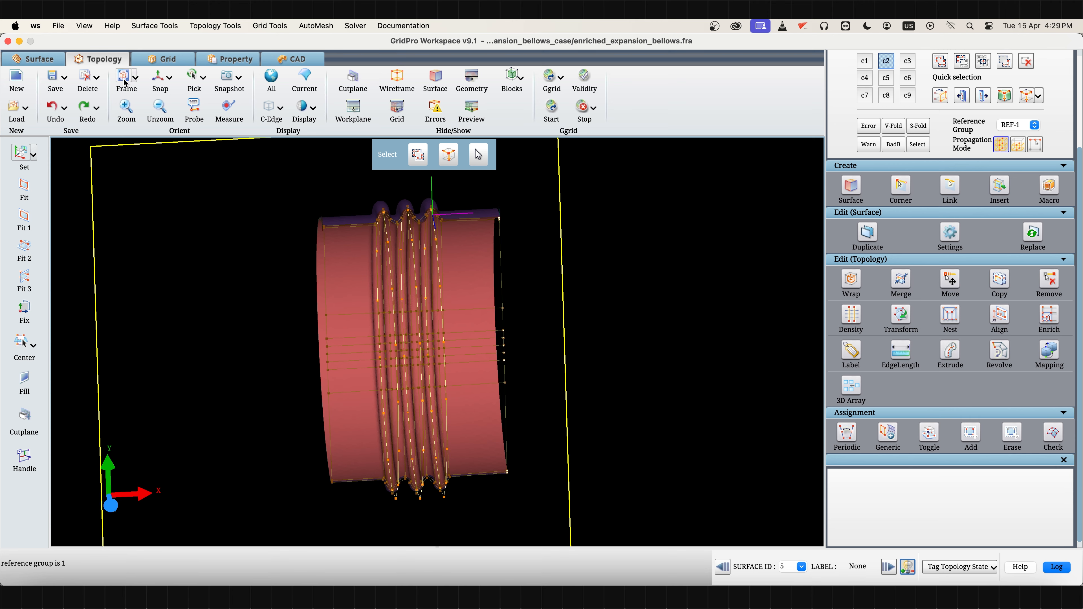
click(160, 78)
scroll(290, 314, up, 3)
scroll(290, 314, up, 5)
middle_drag(290, 259, 404, 447)
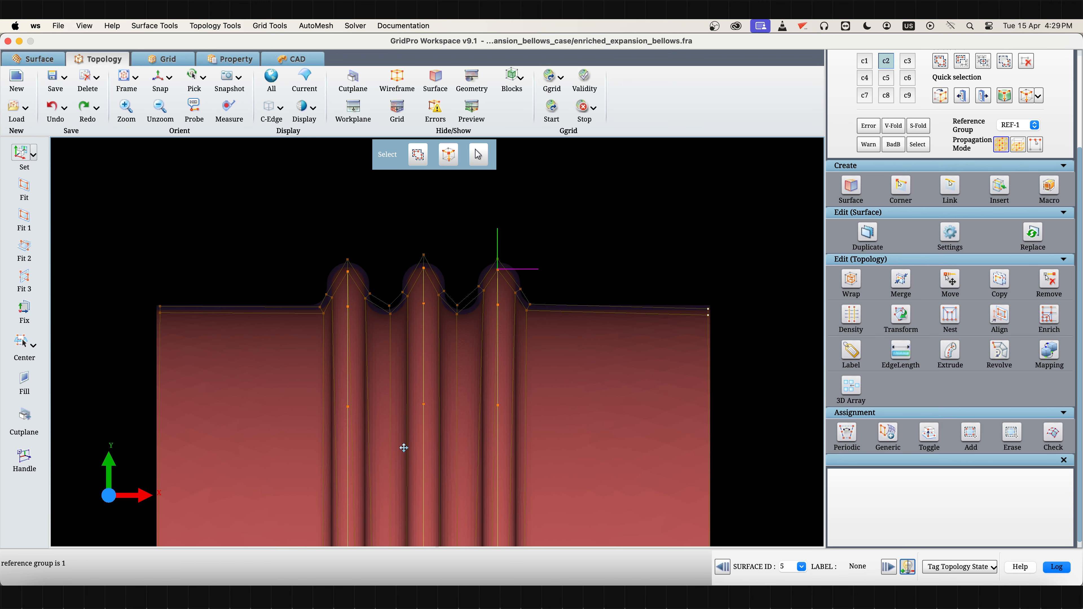
scroll(419, 420, up, 2)
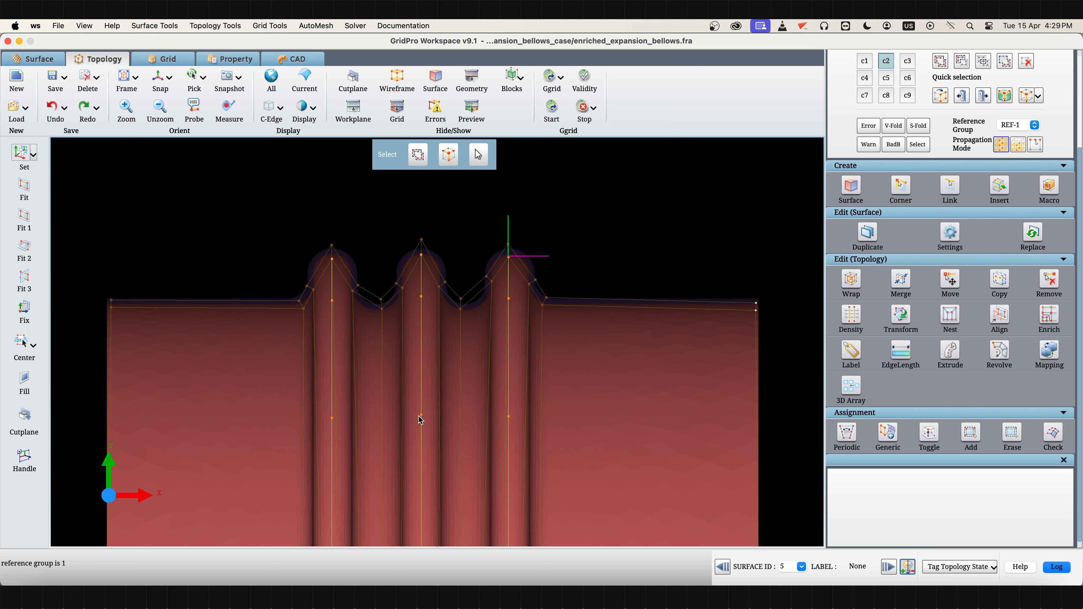
click(1048, 318)
double_click(999, 499)
text(0.6)
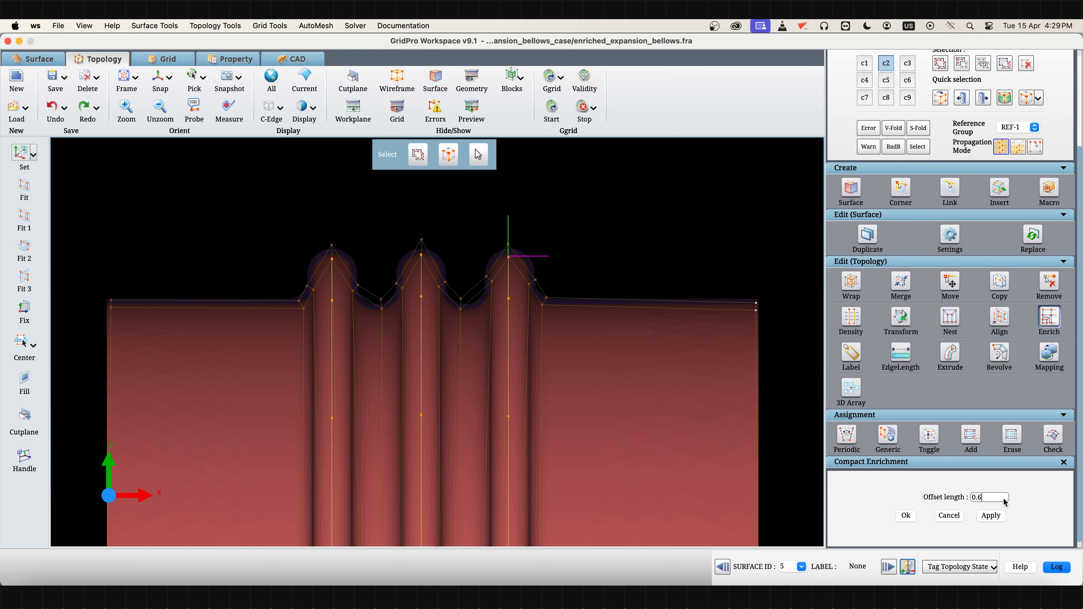
click(997, 515)
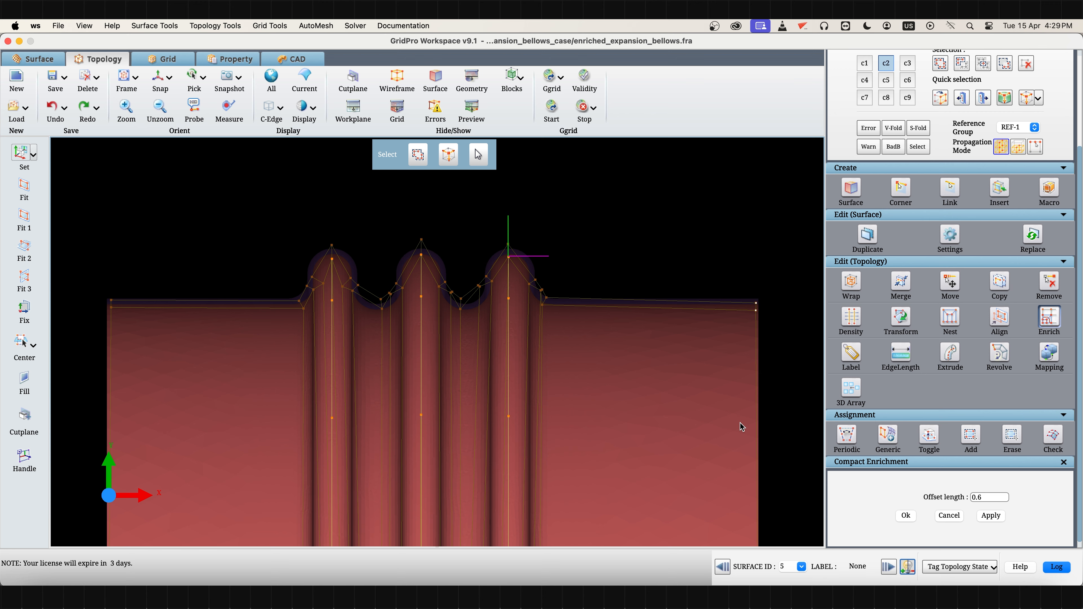
- Make corner group c1 active to display the enriched topology around the convolutions
scroll(900, 232, up, 5)
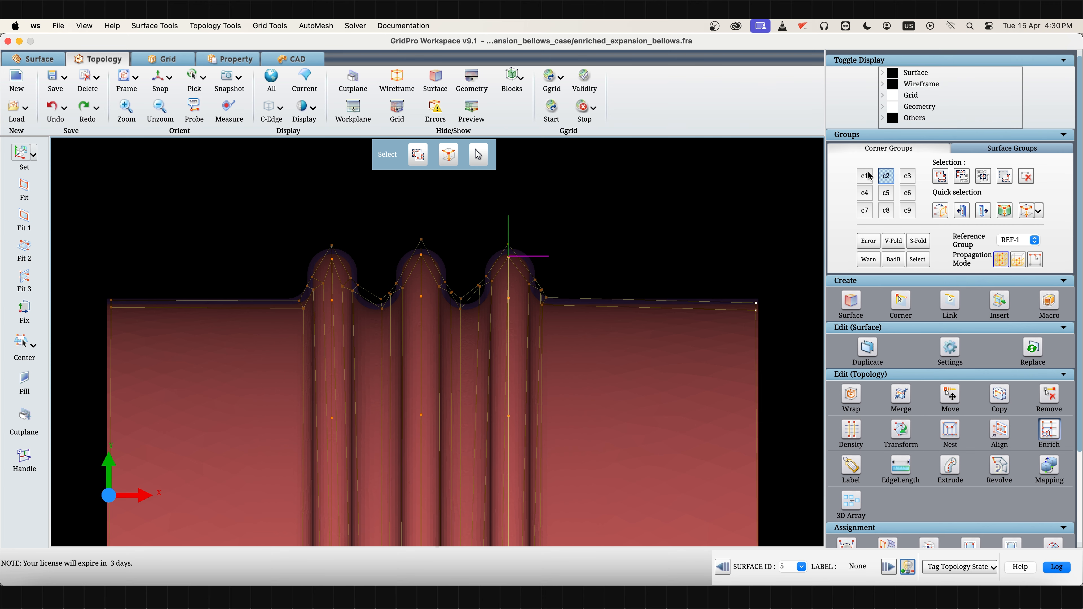
click(864, 176)
scroll(582, 380, down, 5)
scroll(592, 326, up, 3)
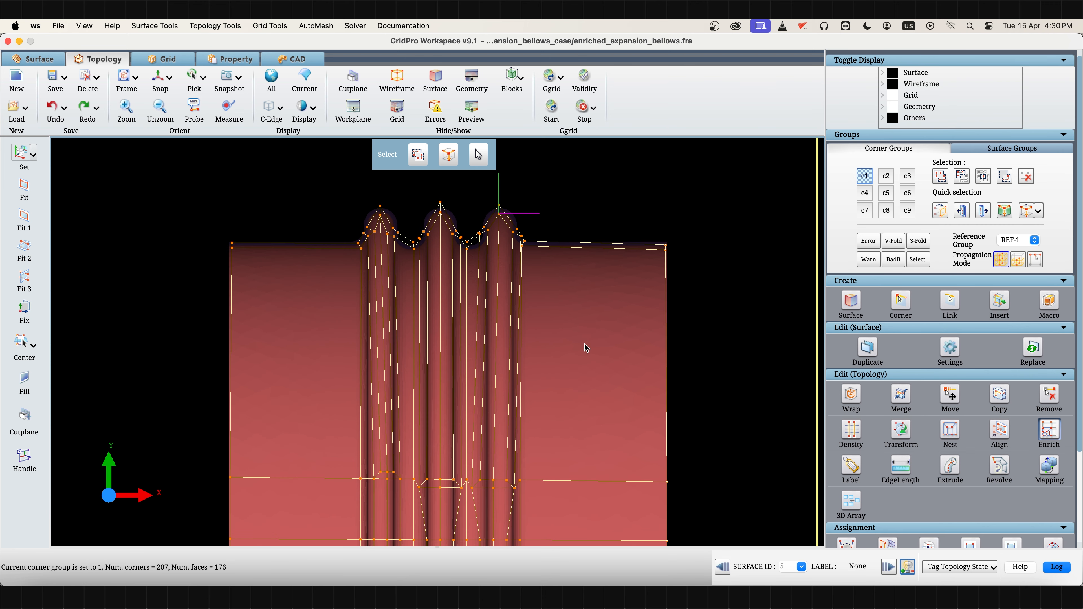
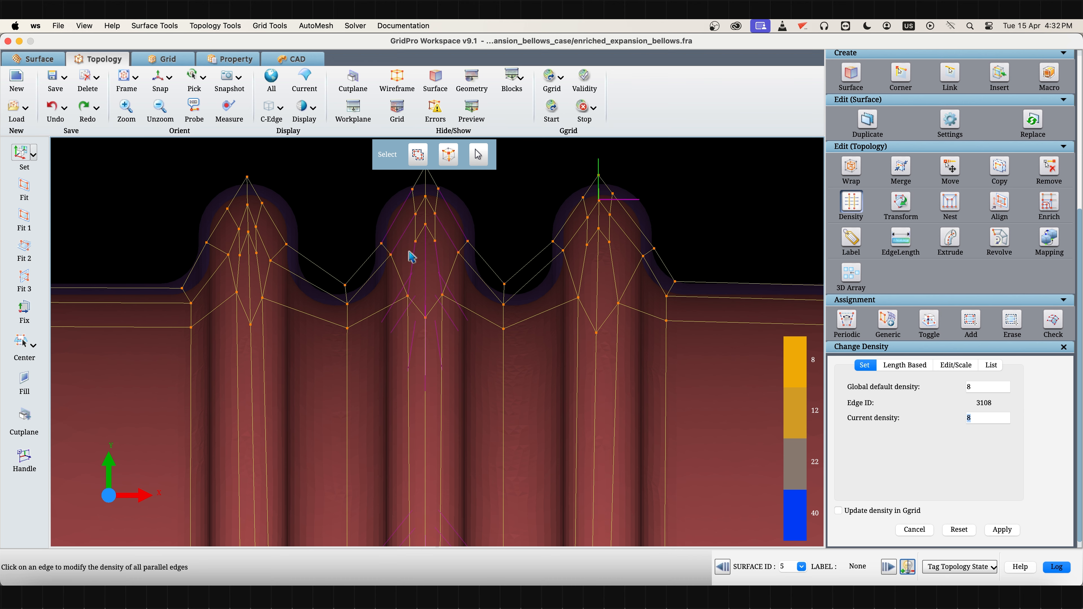
- Leave density editing and multi-insert 4 sheets across the long vertical edge group below the wall layer
key(Escape)
middle_drag(582, 350, 585, 431)
right_drag(585, 426, 598, 255)
middle_drag(598, 254, 600, 309)
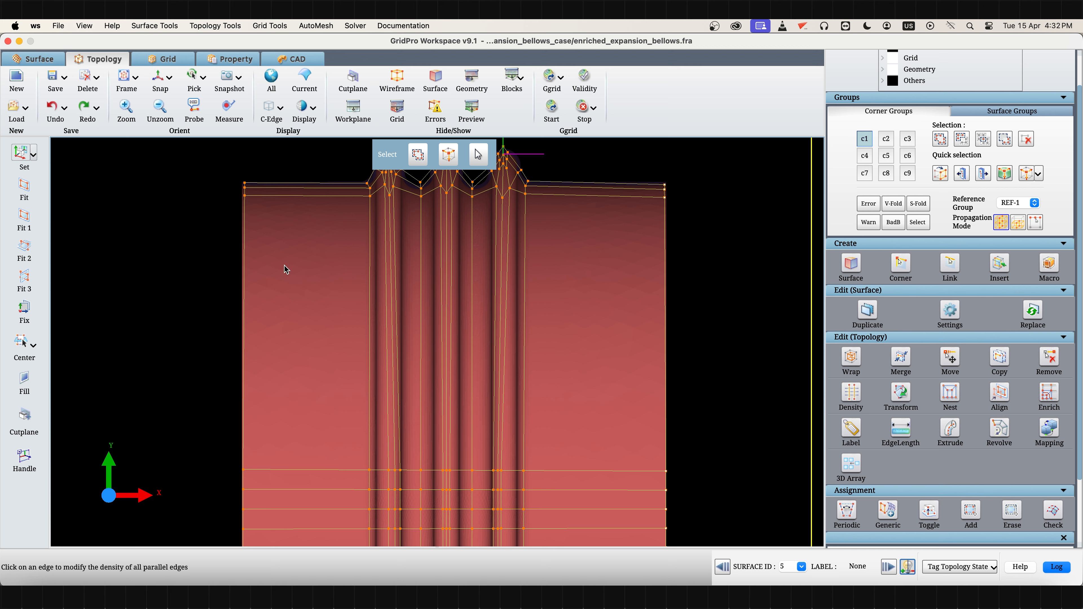
right_click(441, 336)
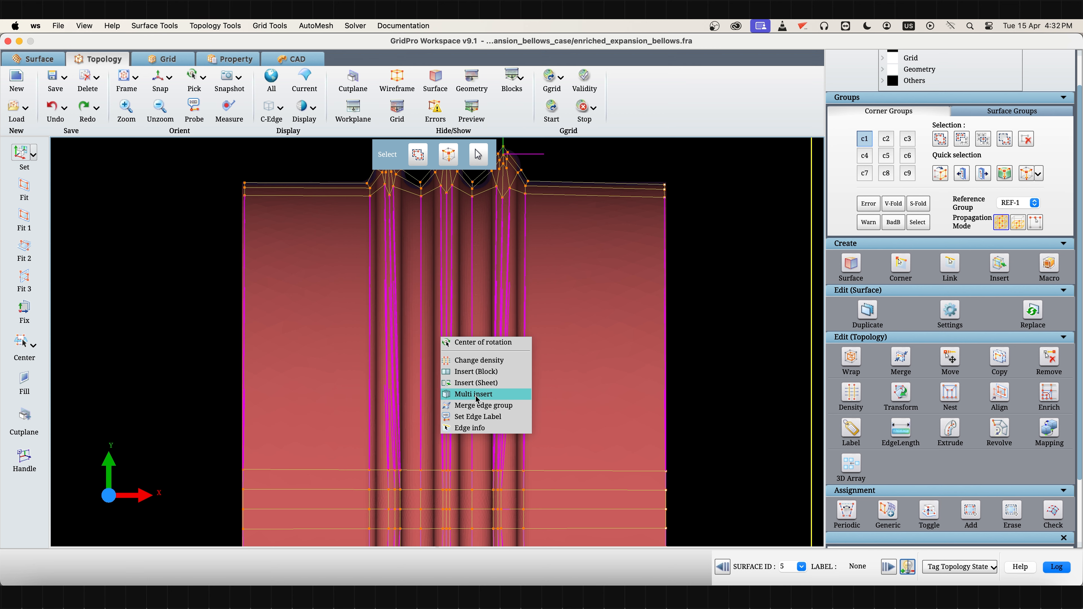
click(471, 384)
text(4)
click(563, 330)
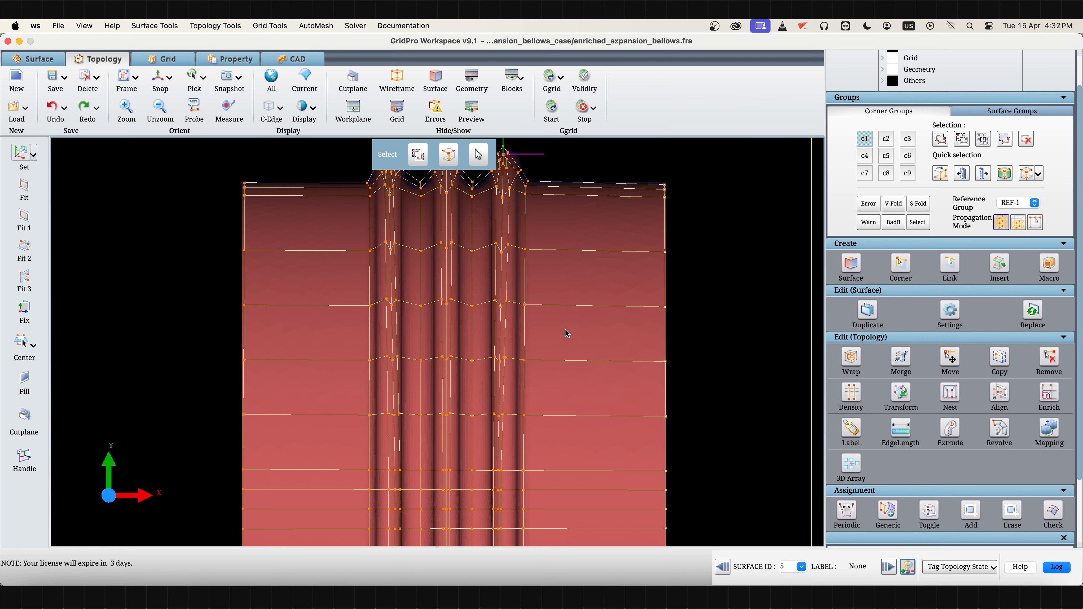
- Turn on the grid preview and set the density of the wall-layer edge group at the pipe's +X end to 20
click(472, 107)
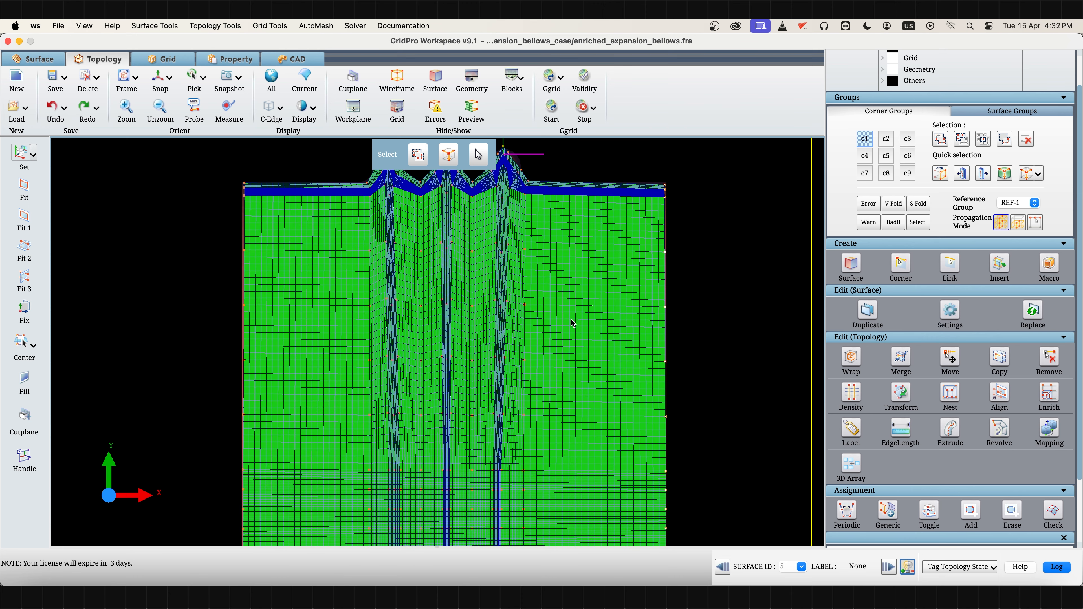
scroll(618, 325, down, 3)
click(857, 392)
scroll(484, 376, up, 5)
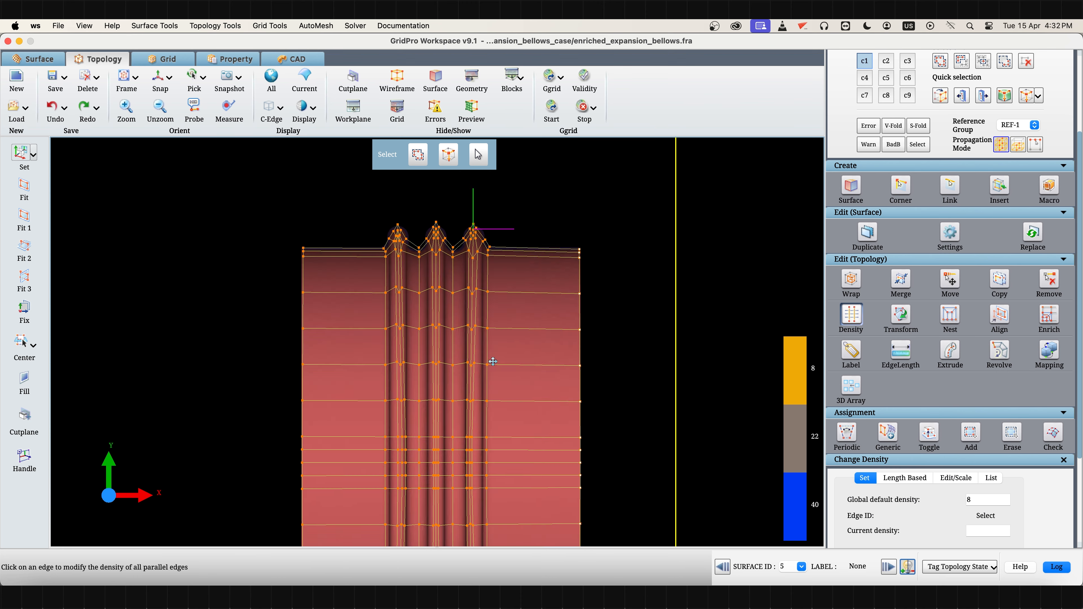
scroll(476, 372, down, 3)
middle_drag(469, 374, 367, 434)
scroll(564, 373, up, 9)
scroll(473, 368, up, 5)
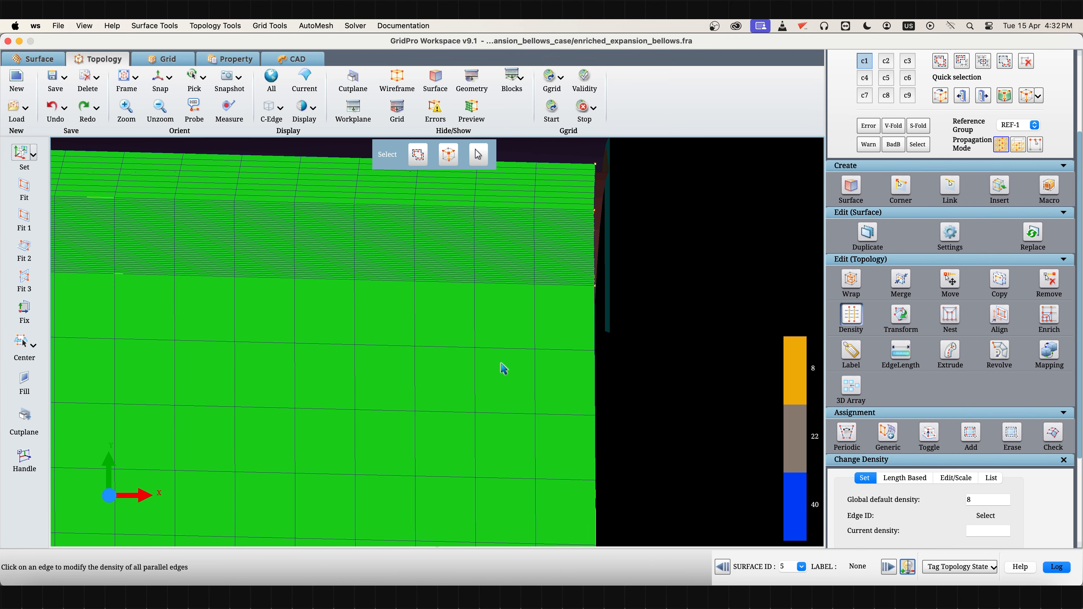
click(593, 234)
text(20)
scroll(993, 533, down, 3)
scroll(993, 534, down, 1)
click(1000, 530)
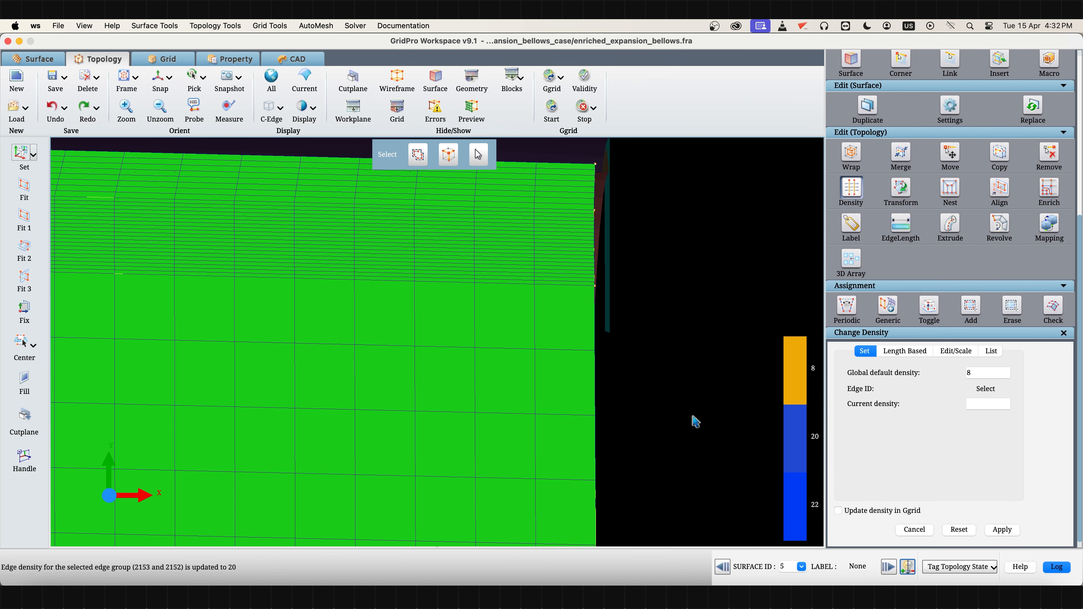
- Set the density of the first three vertical edge groups below the wall layer to 16
scroll(512, 358, down, 5)
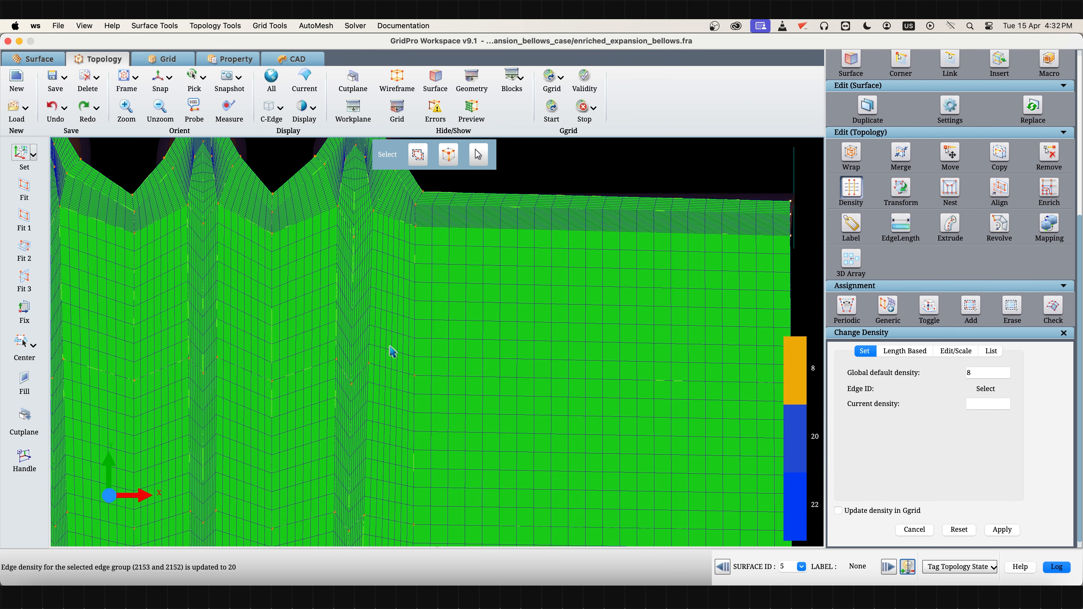
click(337, 306)
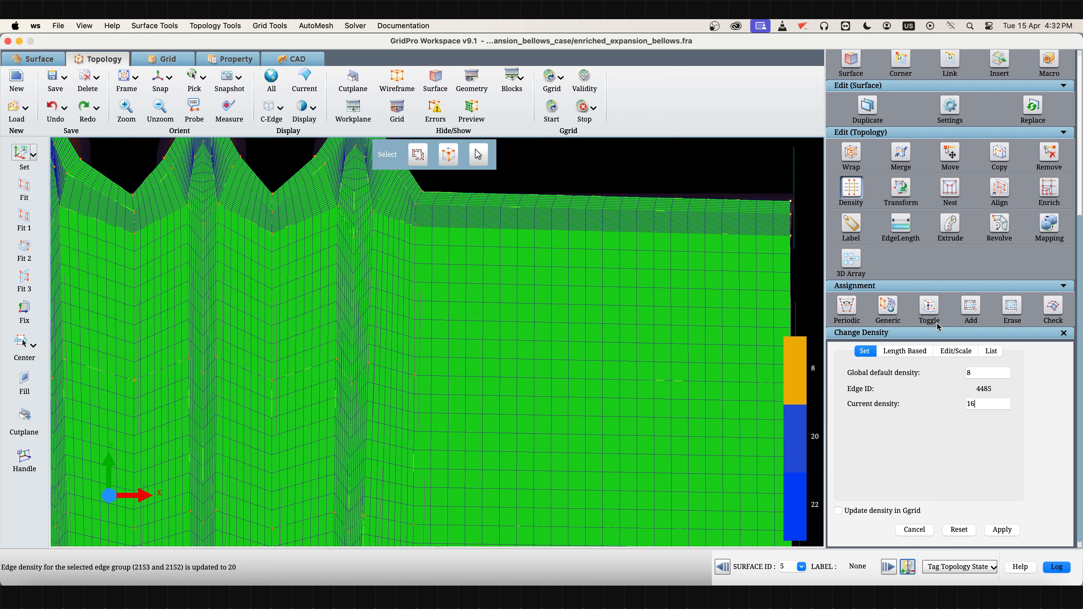
click(1011, 533)
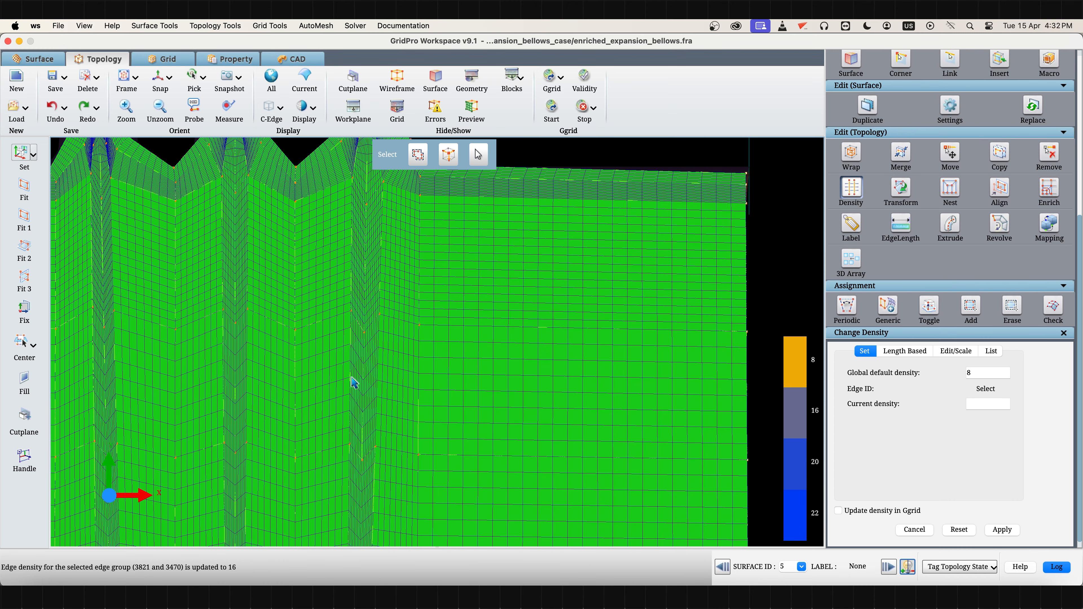
click(357, 378)
text(16)
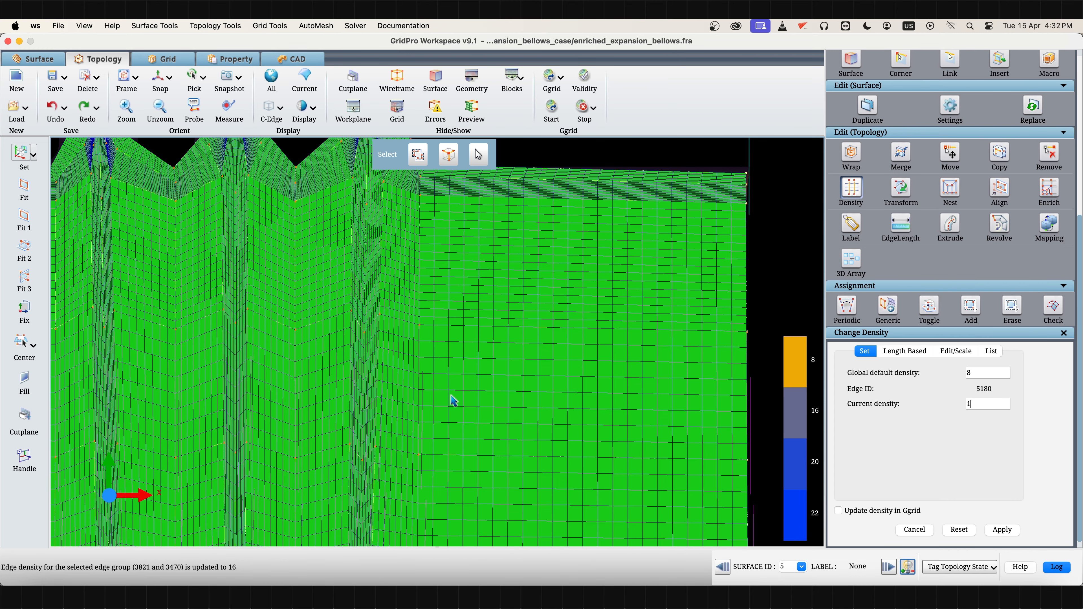
click(990, 533)
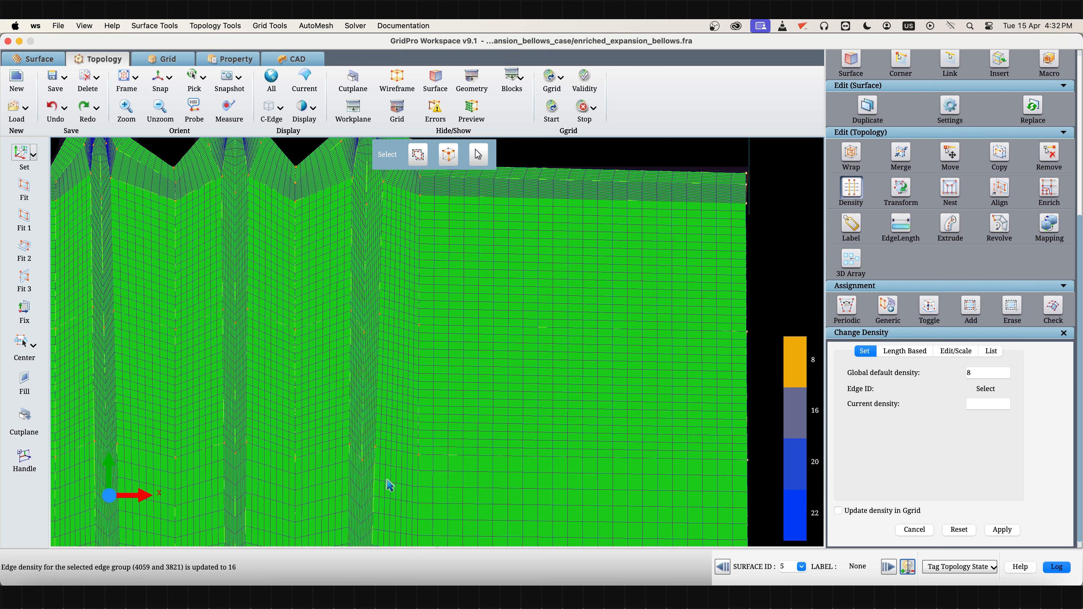
click(374, 472)
text(16)
click(1001, 530)
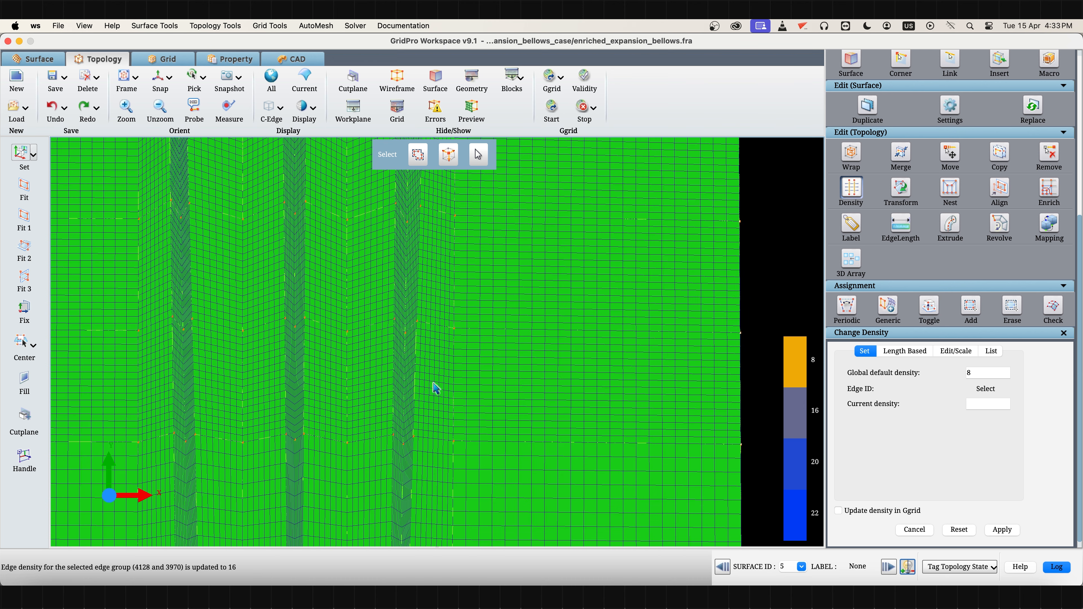
- Set the density of the two following vertical edge groups, down to the central block, to 16
click(410, 495)
text(16)
click(1000, 530)
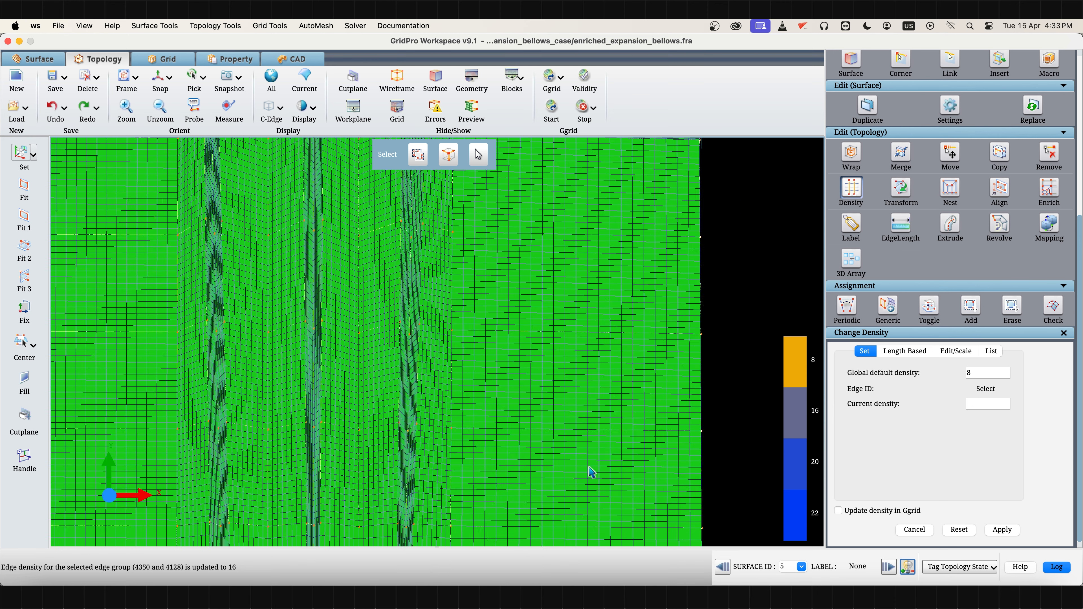
click(408, 362)
text(16)
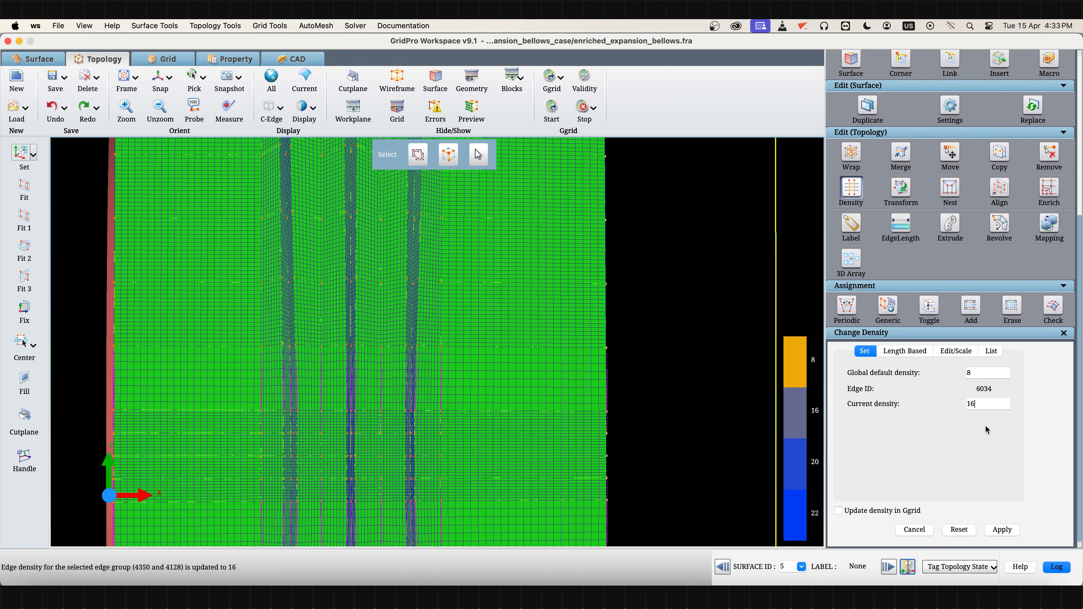
click(1001, 529)
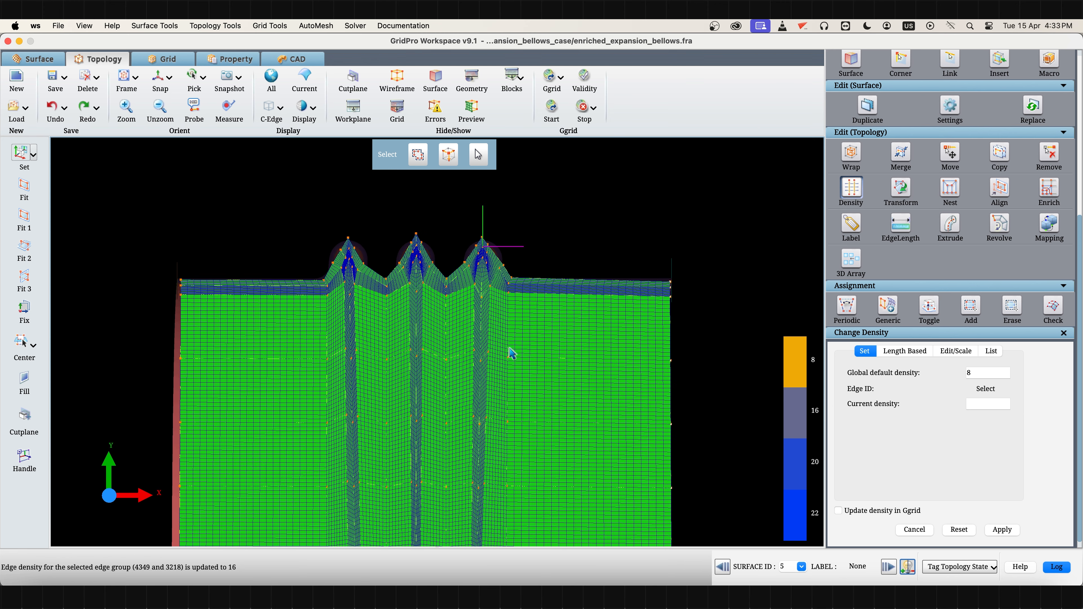
- Examine the grid preview along the wall layer, the convolutions and the pipe's +X end
drag(354, 197, 473, 306)
scroll(553, 338, down, 3)
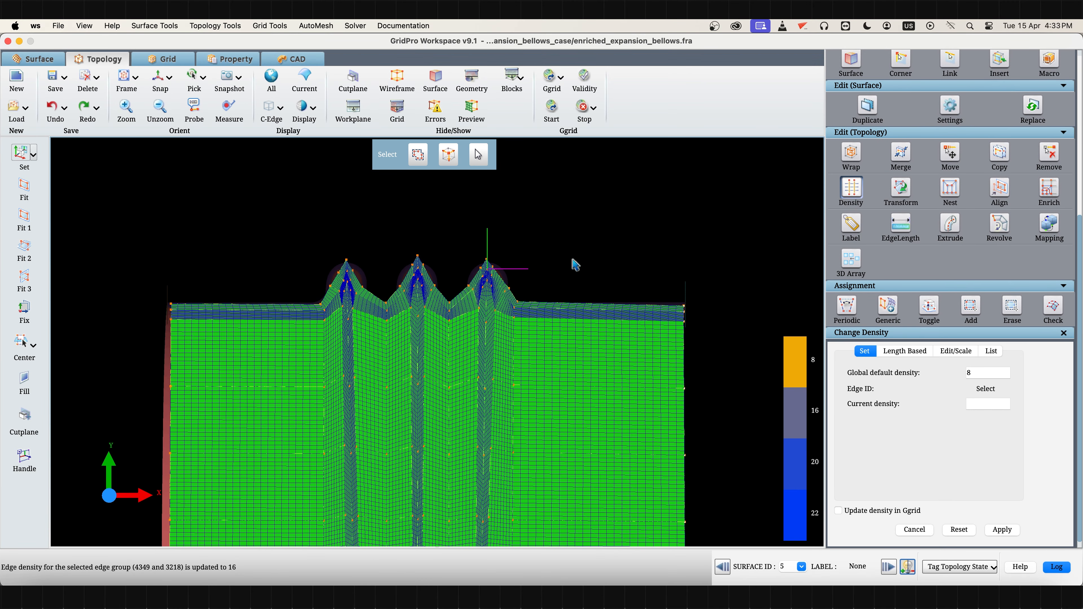
middle_drag(571, 258, 276, 282)
scroll(327, 339, up, 3)
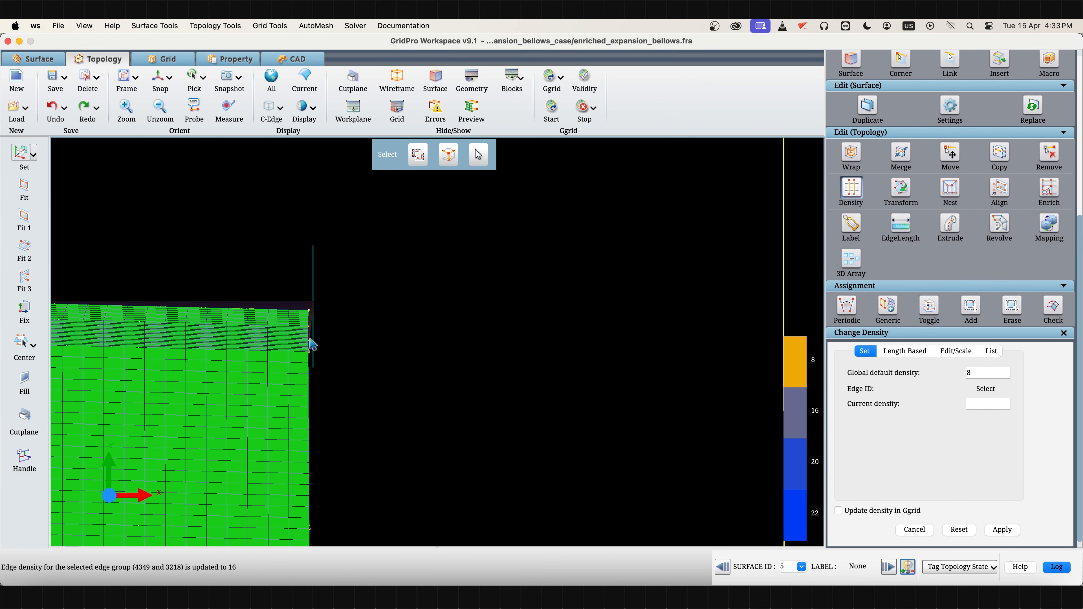
scroll(645, 351, down, 6)
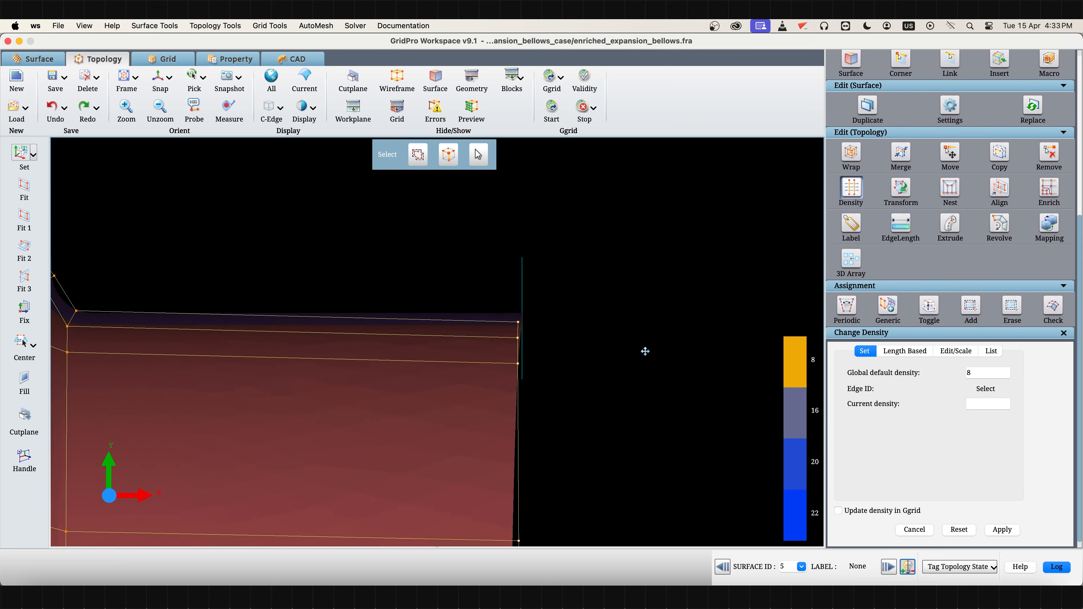
scroll(476, 392, down, 1)
middle_drag(448, 358, 535, 332)
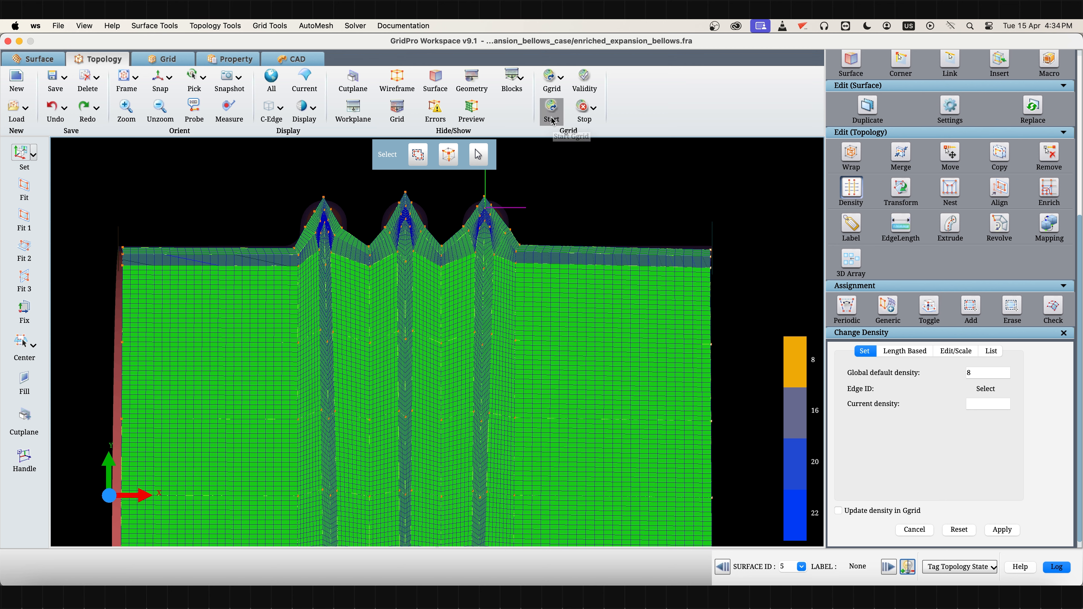
- Name the grid output file blk_enrich.tmp in the smoothing schedule and check the topology's validity
click(551, 108)
click(533, 233)
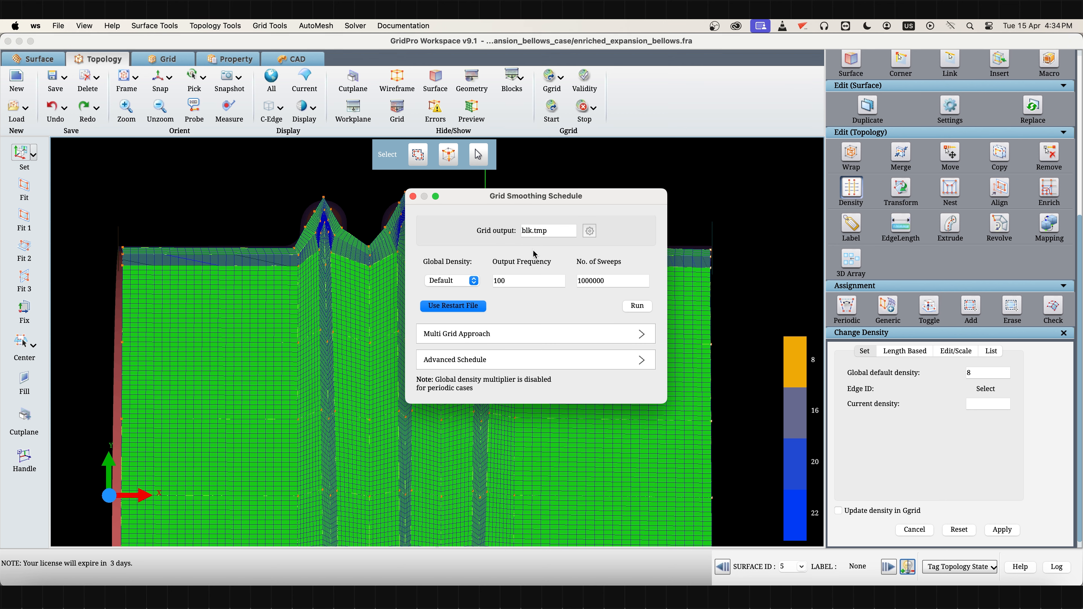
text(_enrich)
click(413, 196)
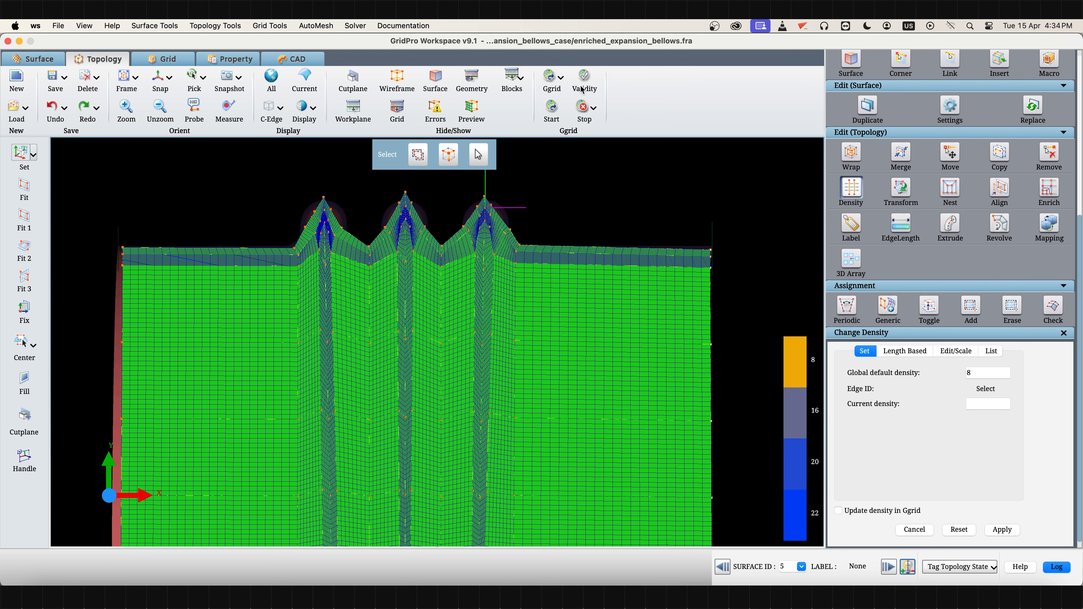
click(584, 76)
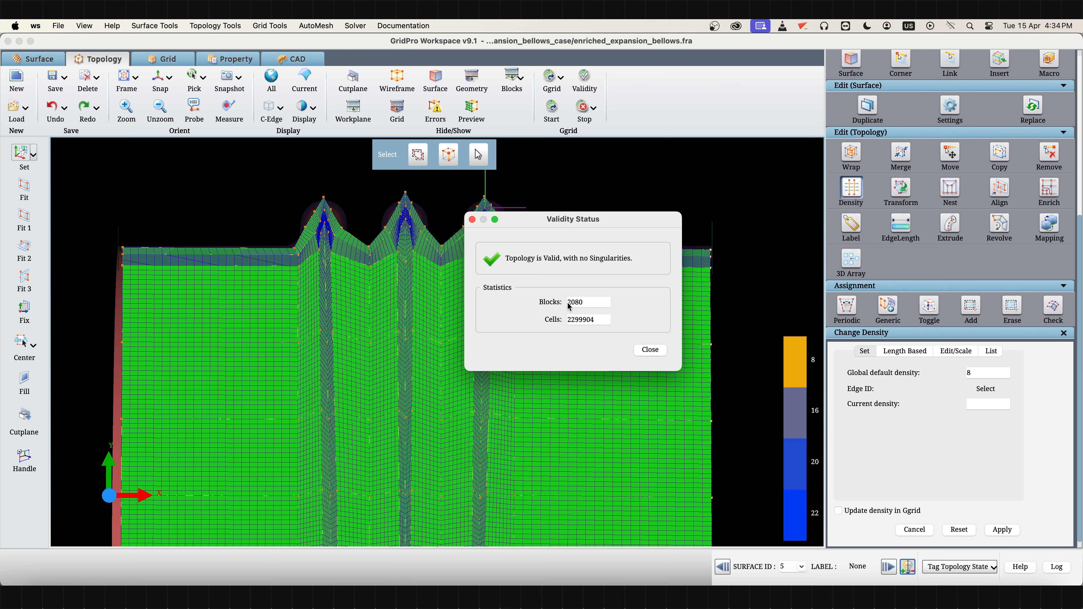
click(649, 350)
- Run grid generation with the blk_enrich.tmp output, overwriting the schedule and dump files
click(552, 113)
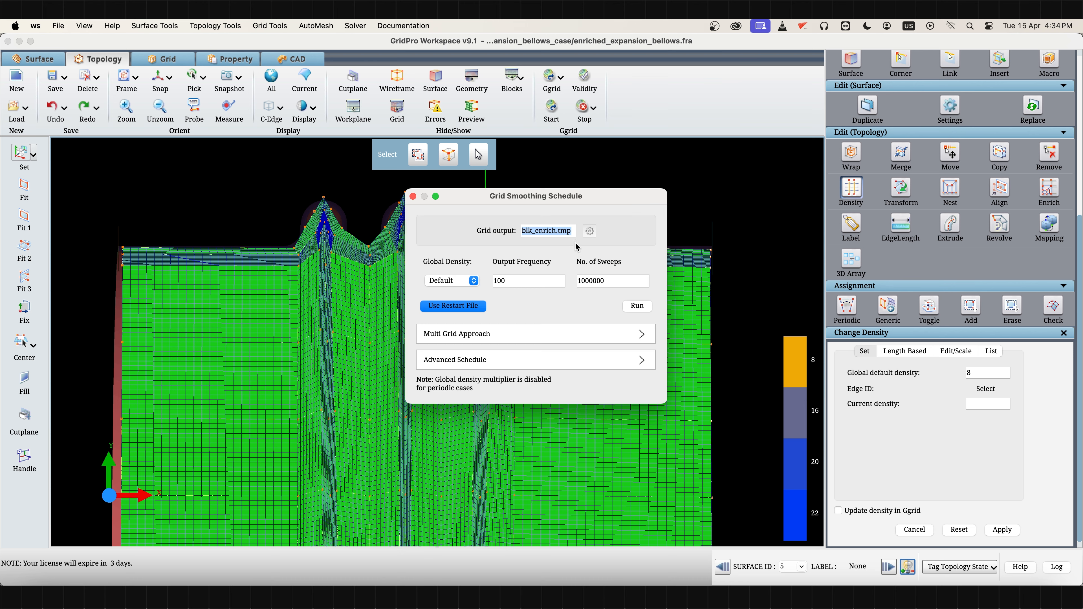
click(637, 306)
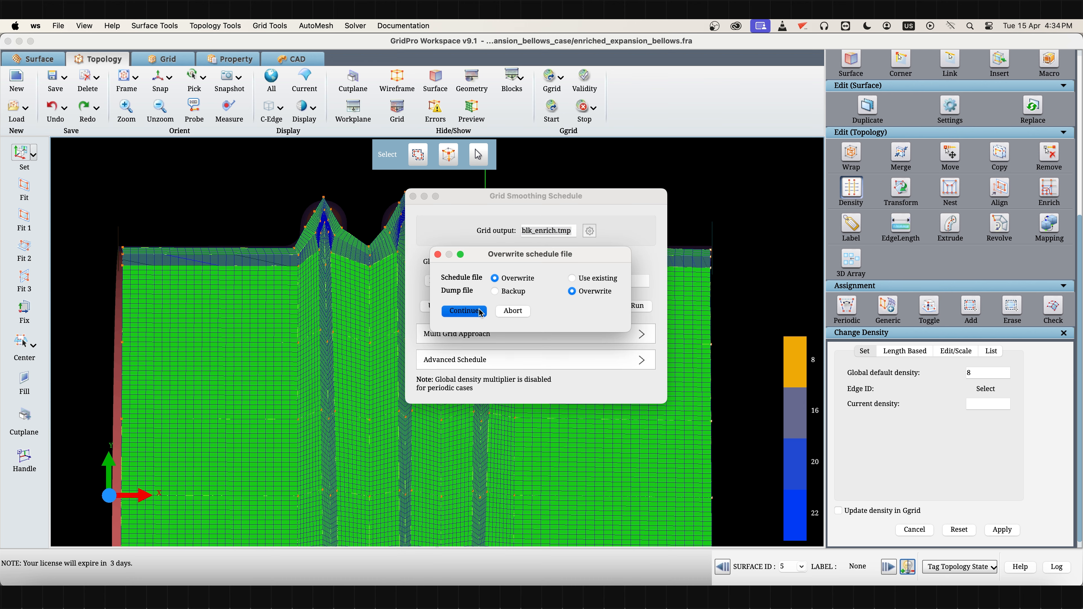
click(463, 310)
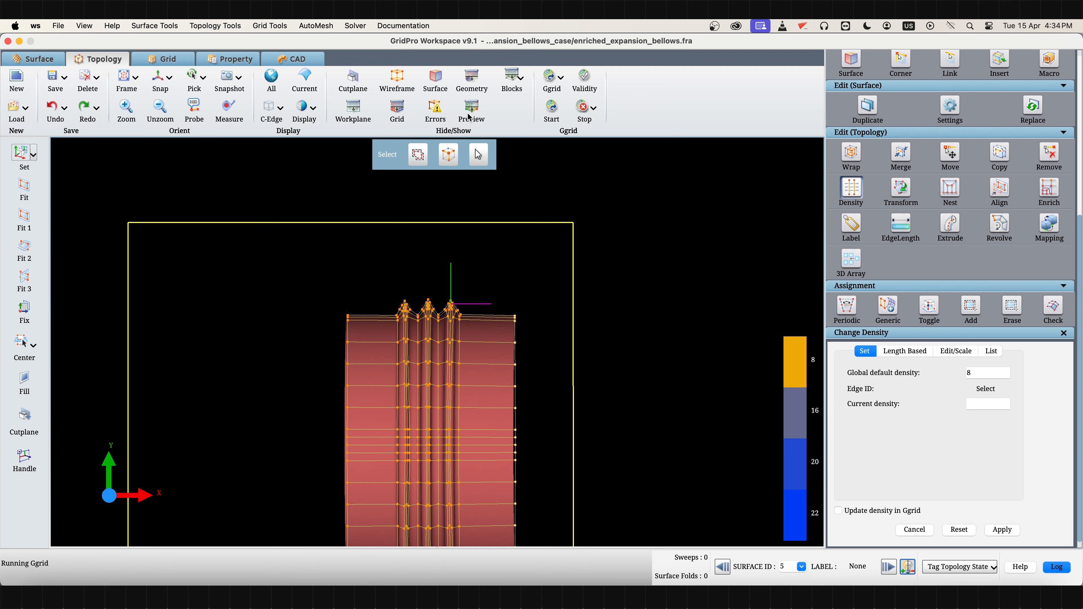
- Turn off Cut Plane 0 and toggle the display of corner group c1
click(23, 415)
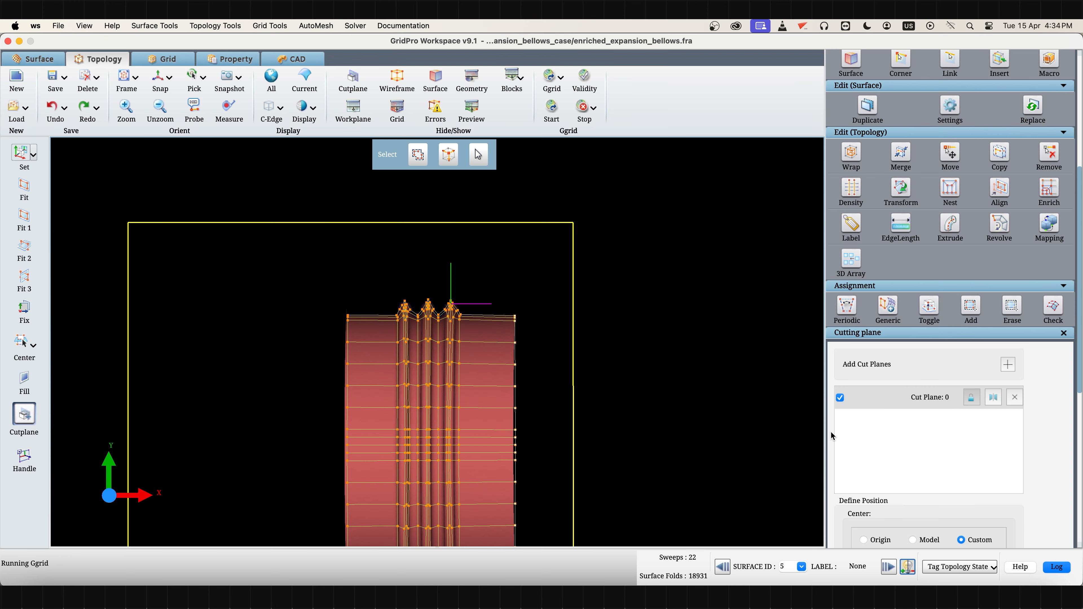
click(840, 399)
scroll(346, 363, down, 5)
drag(346, 362, 464, 373)
scroll(882, 267, up, 10)
click(867, 179)
mouse_move(614, 294)
mouse_down()
mouse_move(647, 298)
mouse_move(604, 304)
mouse_up()
scroll(513, 330, up, 5)
- Toggle the preview, surface and block displays to inspect the bellows, ending with a side view of the whole pipe
click(470, 114)
click(435, 79)
drag(367, 285, 327, 287)
click(470, 109)
click(510, 80)
drag(284, 328, 729, 339)
click(435, 81)
click(510, 77)
scroll(297, 326, up, 5)
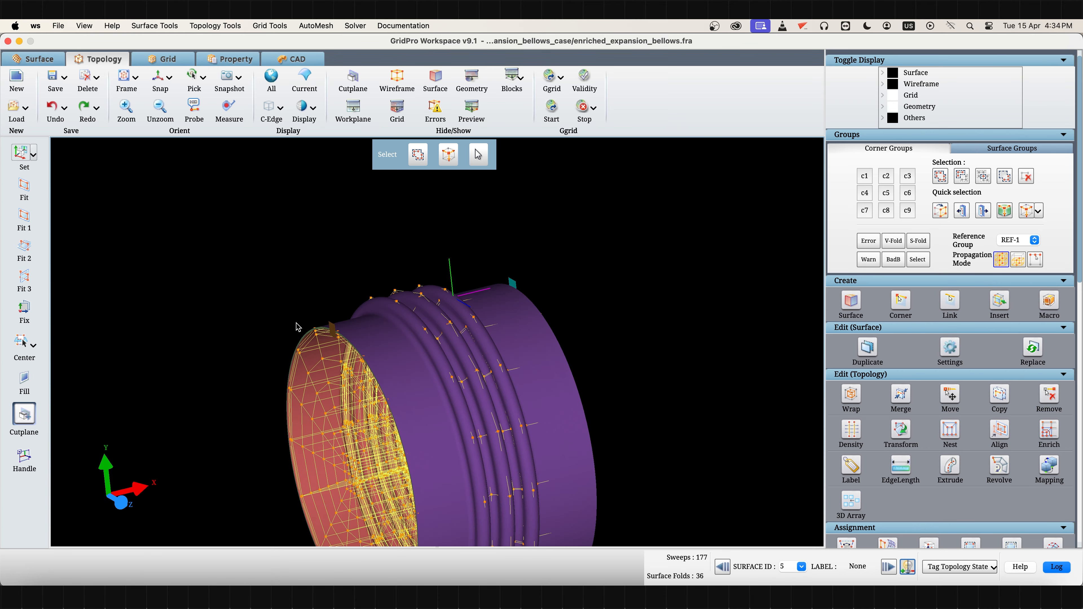
right_drag(297, 327, 299, 201)
scroll(201, 317, down, 3)
click(160, 80)
scroll(292, 265, up, 4)
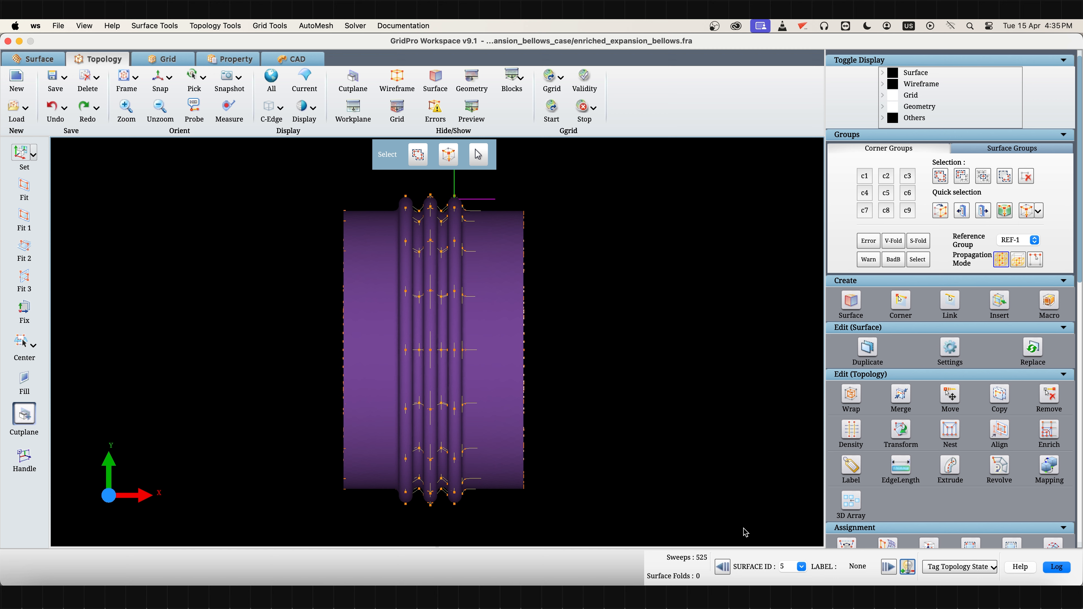
- Switch to grid mode and load the grid file blk_enrich.tmp
click(171, 60)
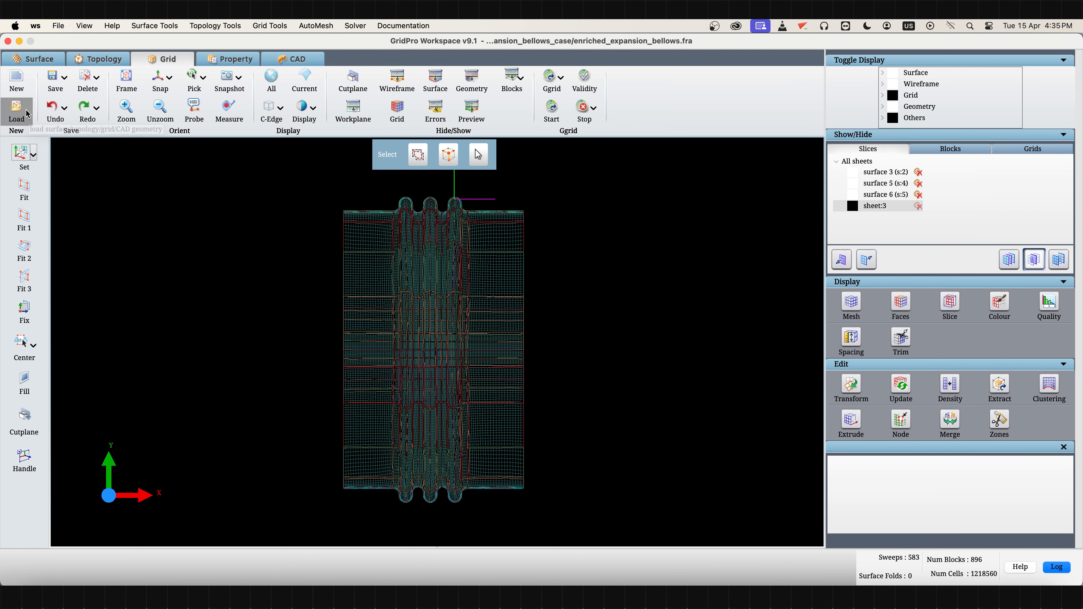
click(17, 111)
text(bl)
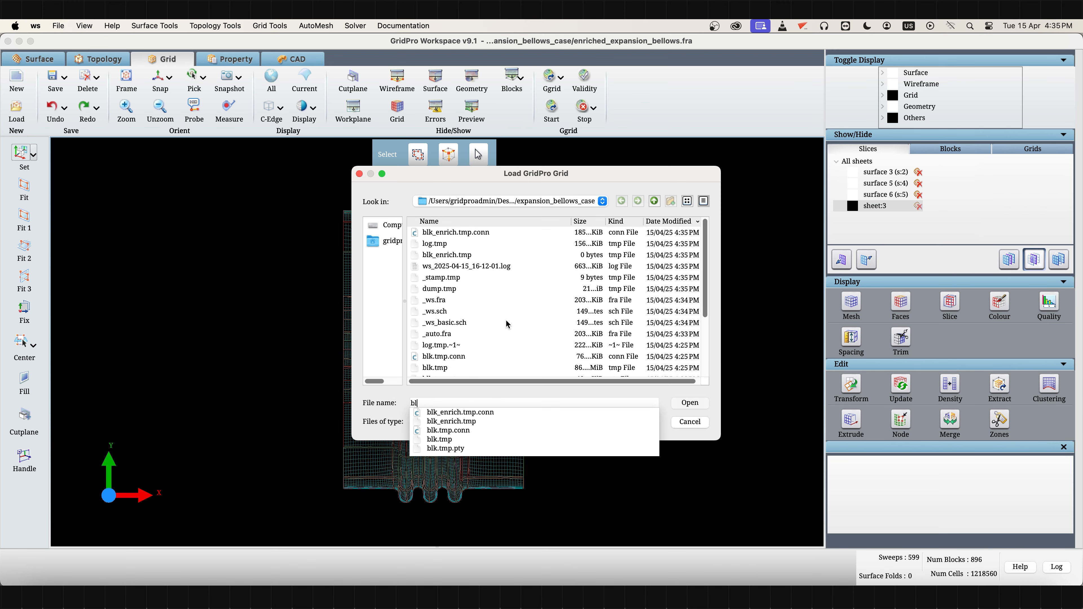
text(k)
click(452, 420)
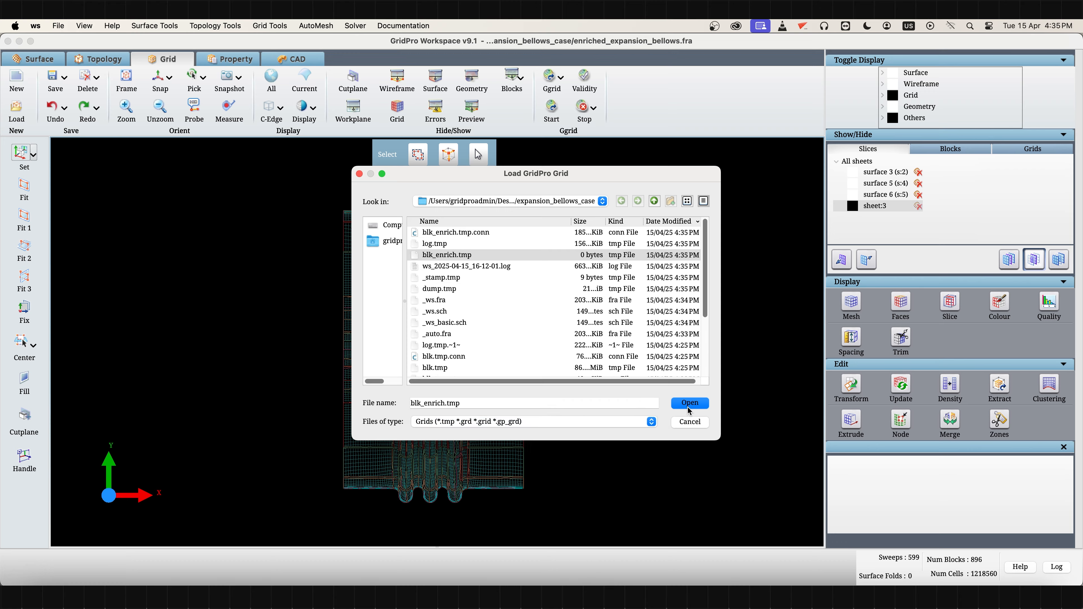
click(691, 404)
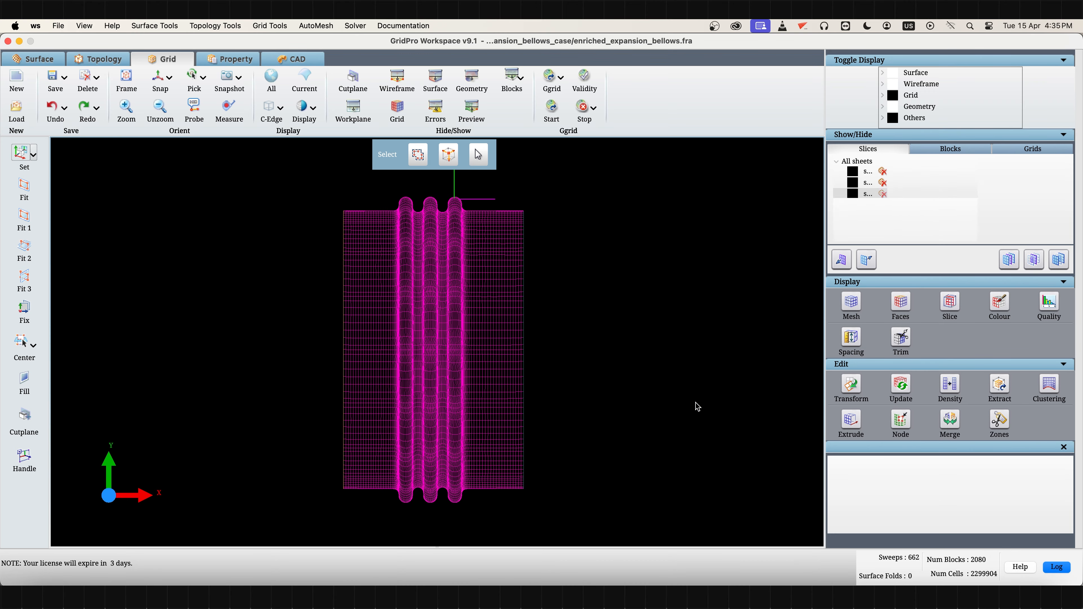
- Open the list of loaded grids and select blk_enrich.tmp
click(1013, 153)
click(888, 187)
scroll(302, 359, down, 5)
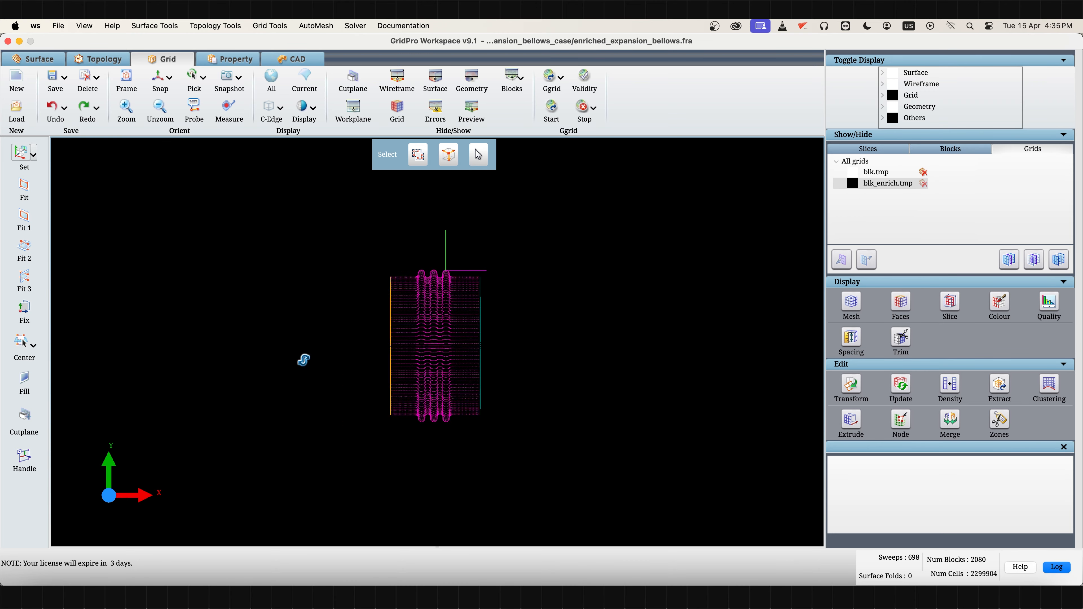
- Examine the enriched grid on the bellows wall and the circular end face from several angles
drag(302, 359, 696, 422)
scroll(696, 423, up, 5)
drag(258, 396, 473, 265)
scroll(633, 353, down, 5)
drag(633, 353, 312, 353)
scroll(363, 389, up, 5)
scroll(363, 390, down, 3)
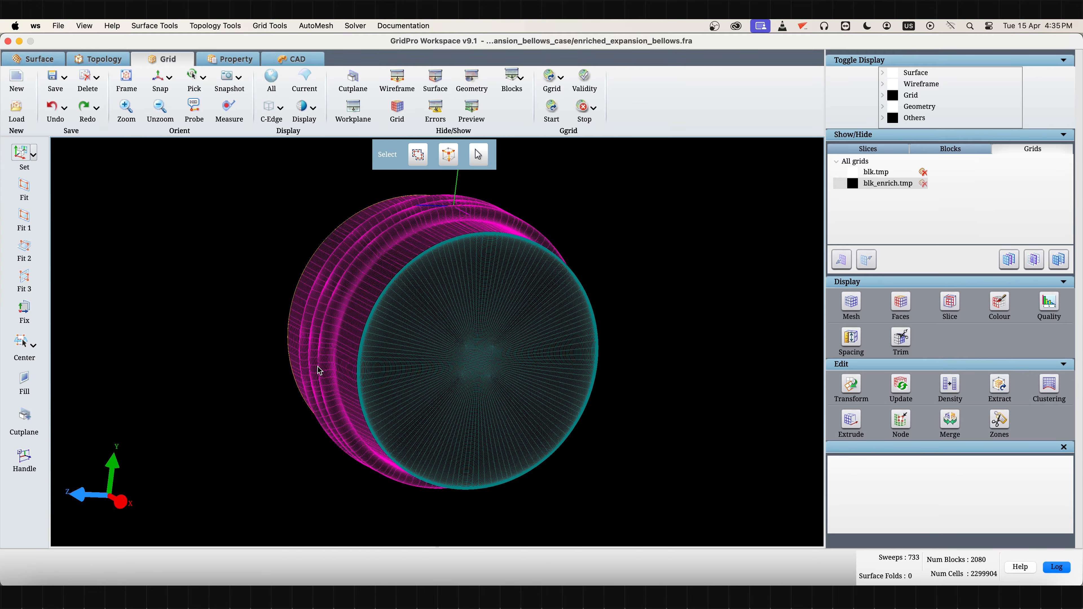
scroll(242, 366, down, 3)
drag(242, 366, 699, 459)
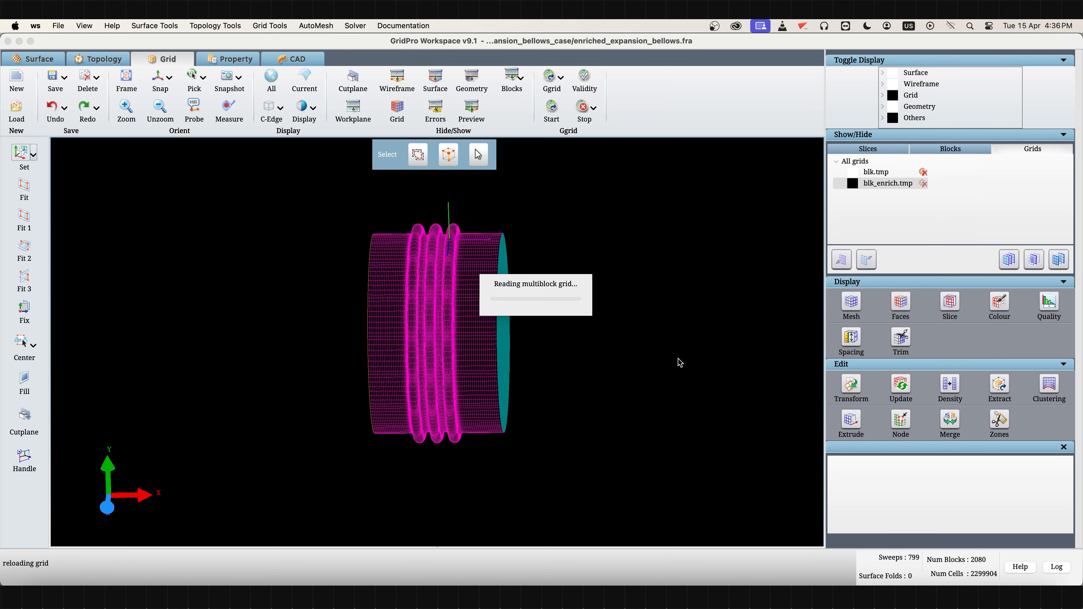
- Create a lengthwise grid slice from the pipe's +X end face and display only that sheet
drag(602, 309, 383, 363)
click(944, 302)
drag(554, 363, 387, 392)
scroll(387, 392, up, 5)
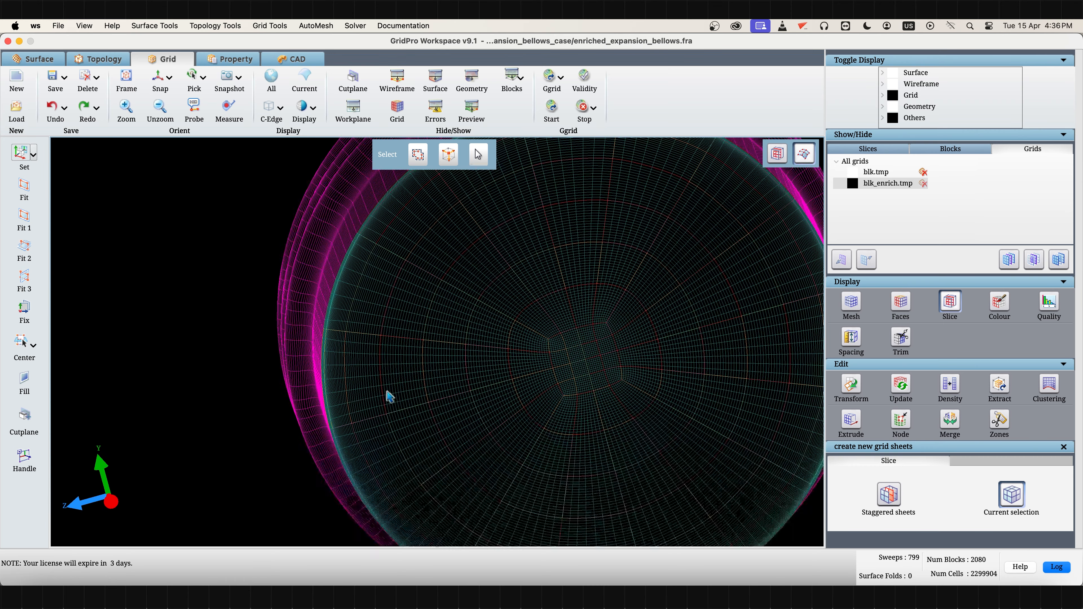
scroll(387, 391, up, 2)
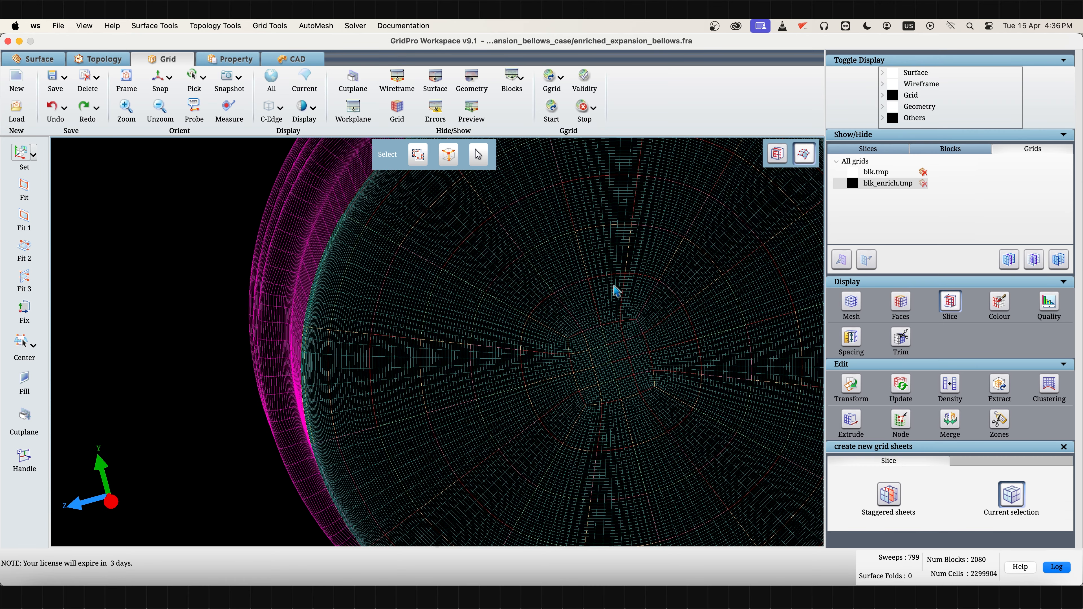
click(848, 148)
click(873, 206)
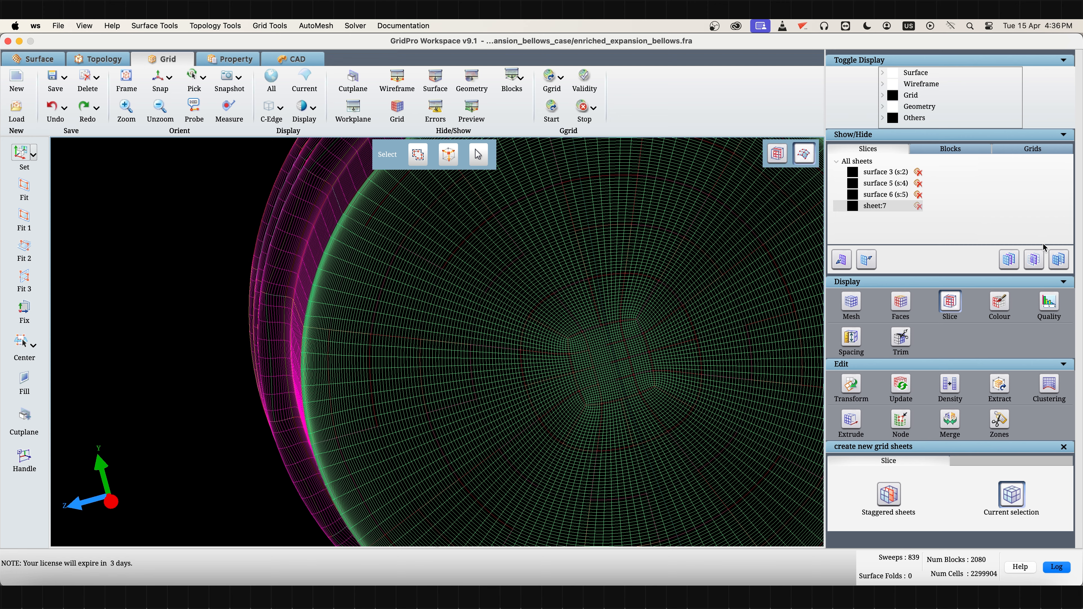
click(1041, 261)
click(845, 259)
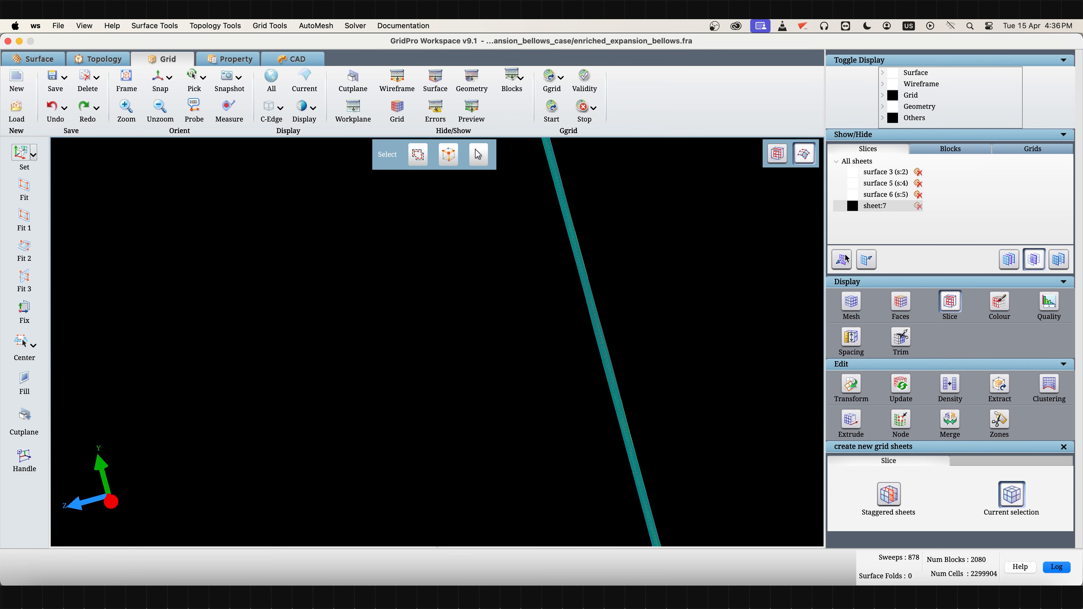
- Examine the slice sheet in the XY view, checking the grid in the convolutions and the core below them
drag(542, 434, 712, 249)
click(158, 77)
right_drag(396, 188, 408, 341)
middle_drag(408, 340, 405, 397)
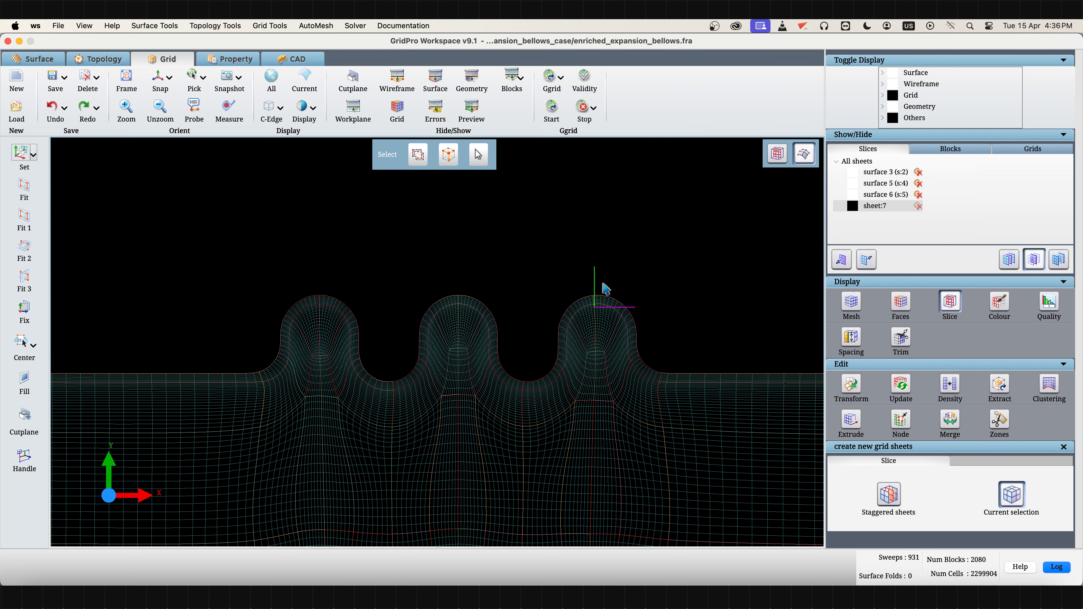
scroll(380, 331, down, 5)
right_drag(565, 415, 525, 463)
scroll(565, 356, up, 4)
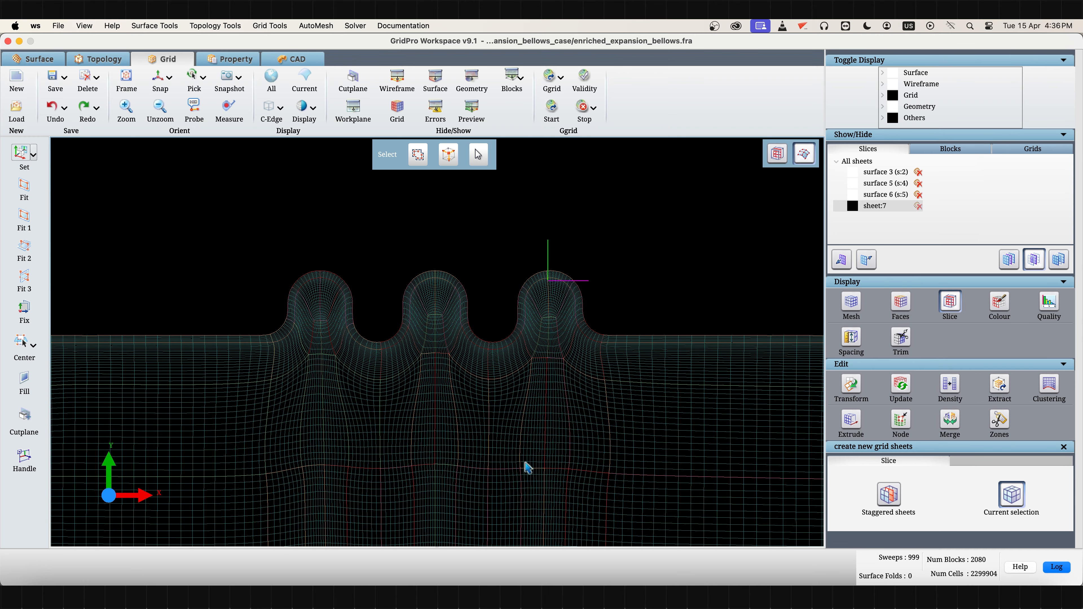
scroll(527, 467, down, 1)
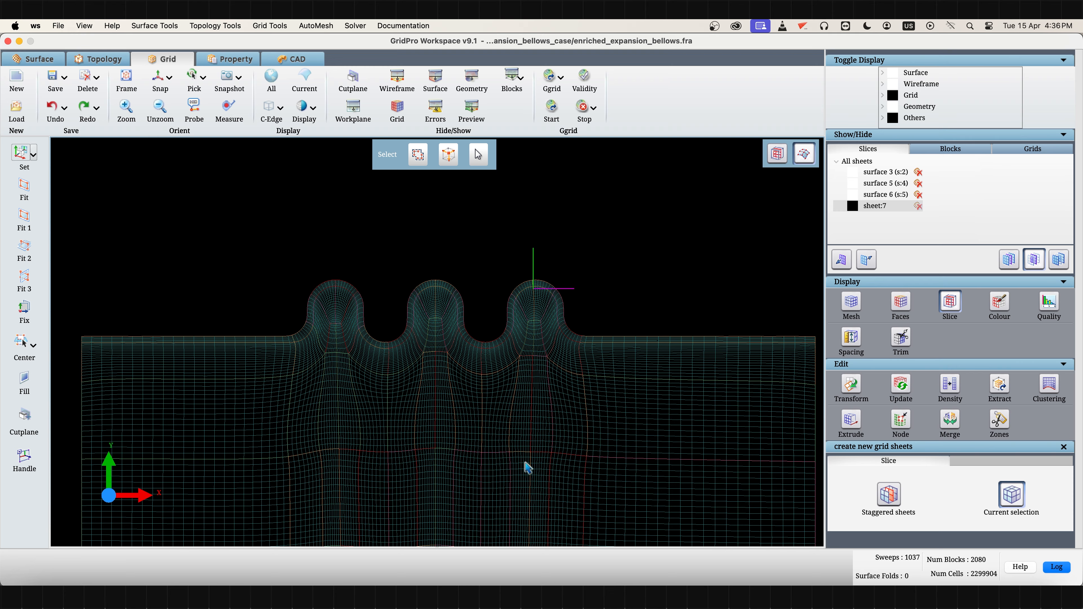
- Show all grid sheets to view the whole bellows, and isolate the lengthwise slice sheet again
scroll(525, 464, down, 6)
click(1005, 256)
drag(771, 378, 731, 303)
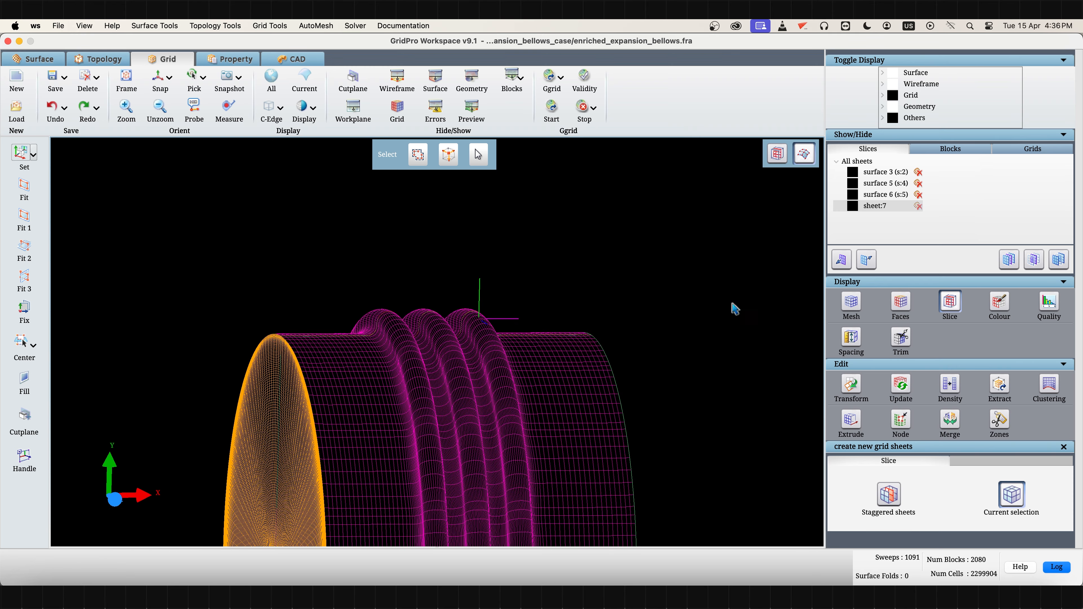
click(1034, 259)
scroll(420, 337, up, 5)
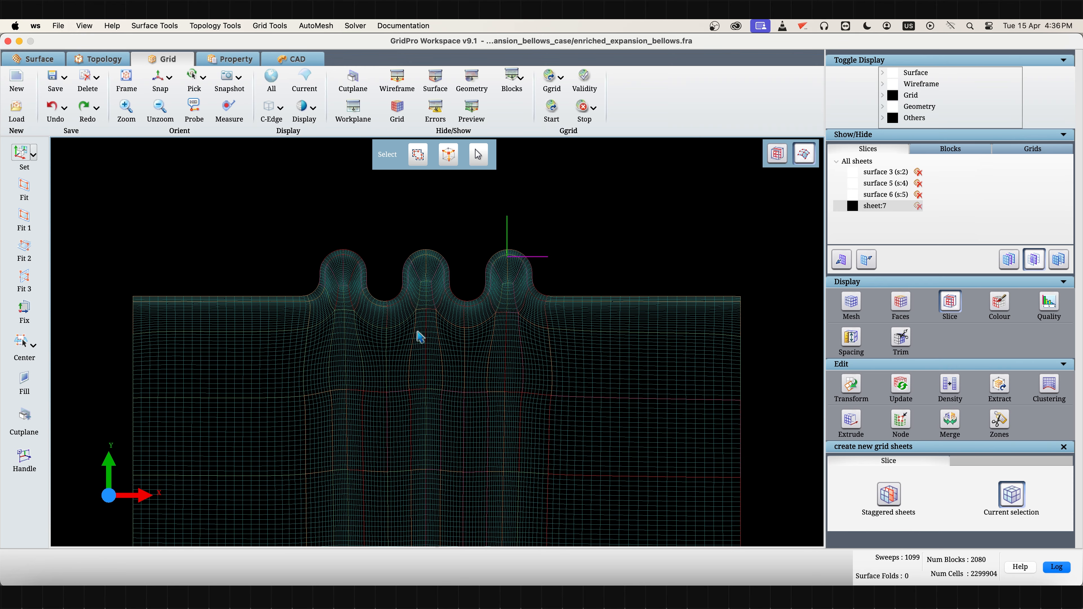
middle_drag(417, 331, 421, 300)
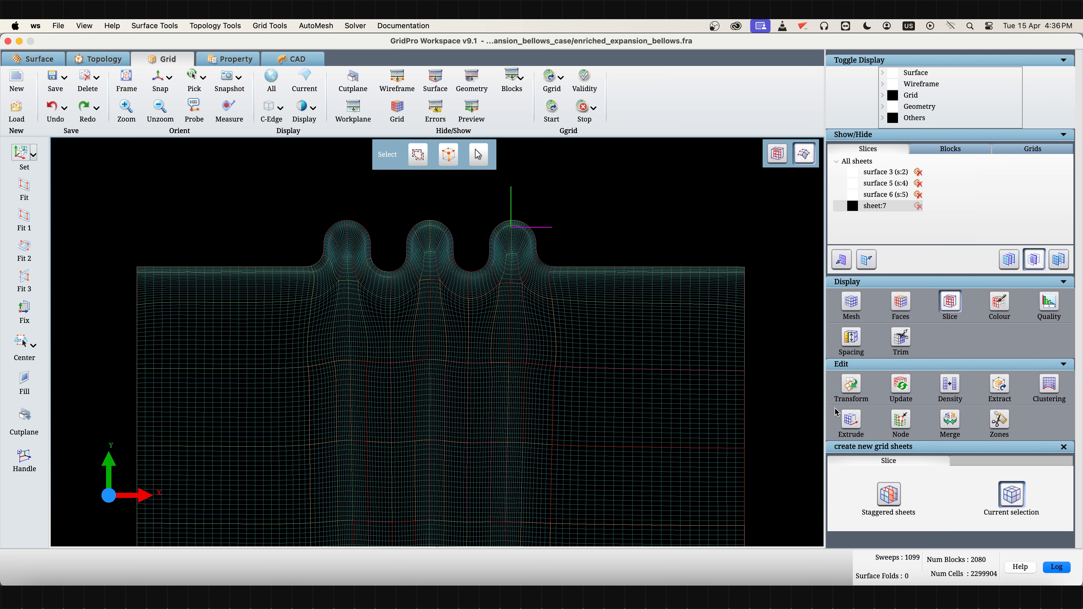
- Update the grid from the running solver and evaluate its Skew quality
click(900, 385)
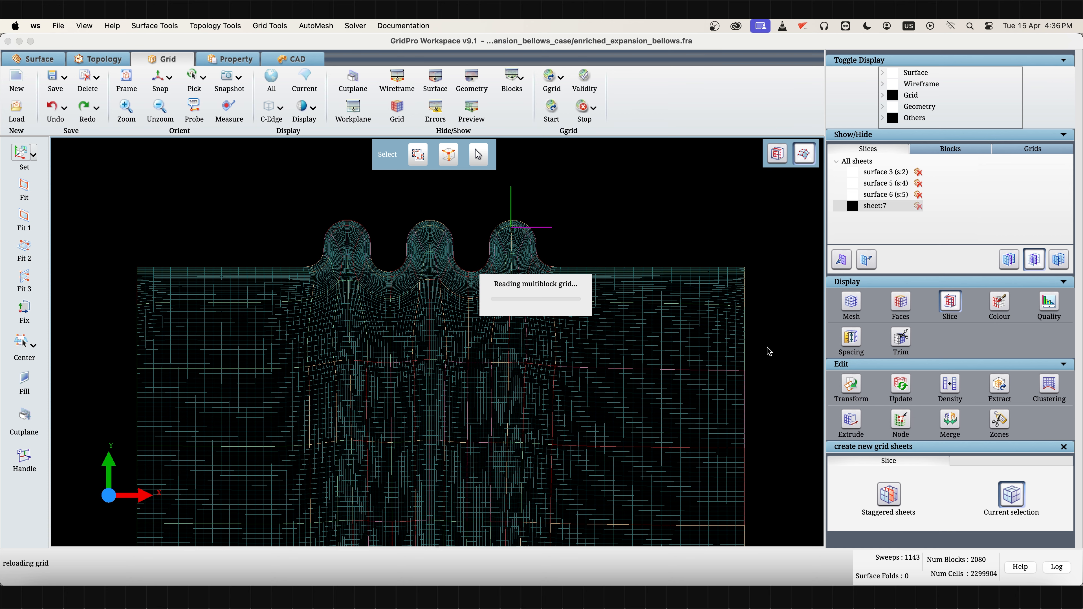
click(1049, 303)
click(1042, 529)
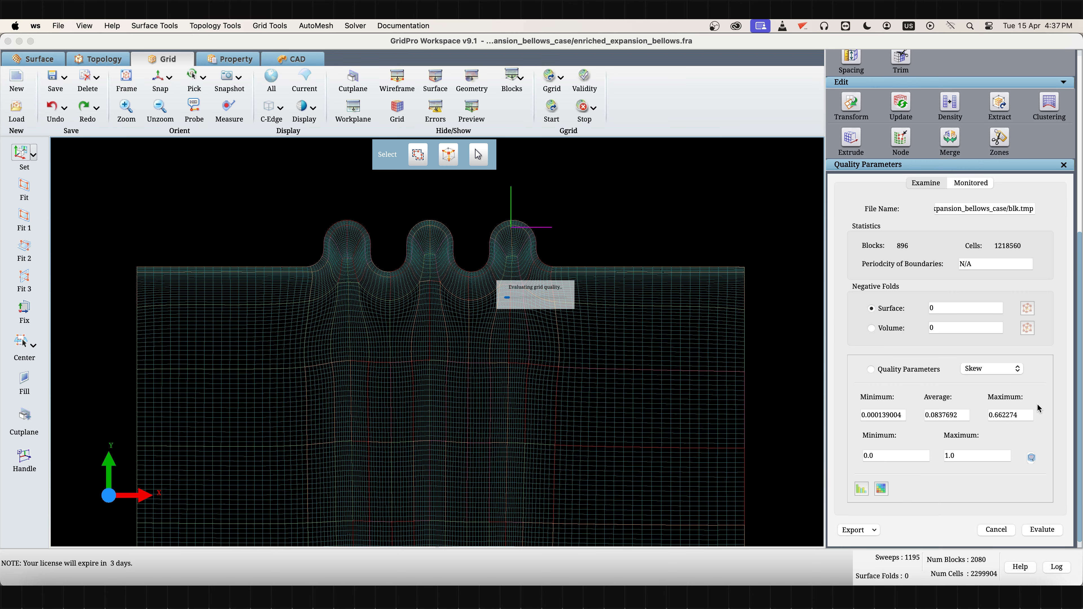
click(1022, 417)
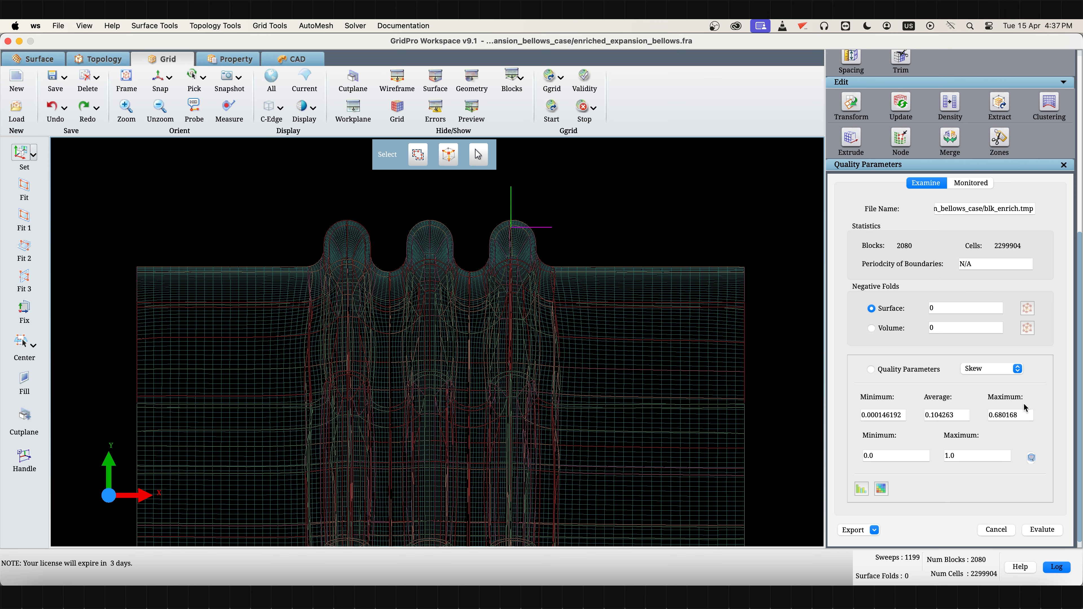
- Return to the Slice tool and examine the convolutions on the updated slice sheet
scroll(931, 194, up, 5)
click(950, 158)
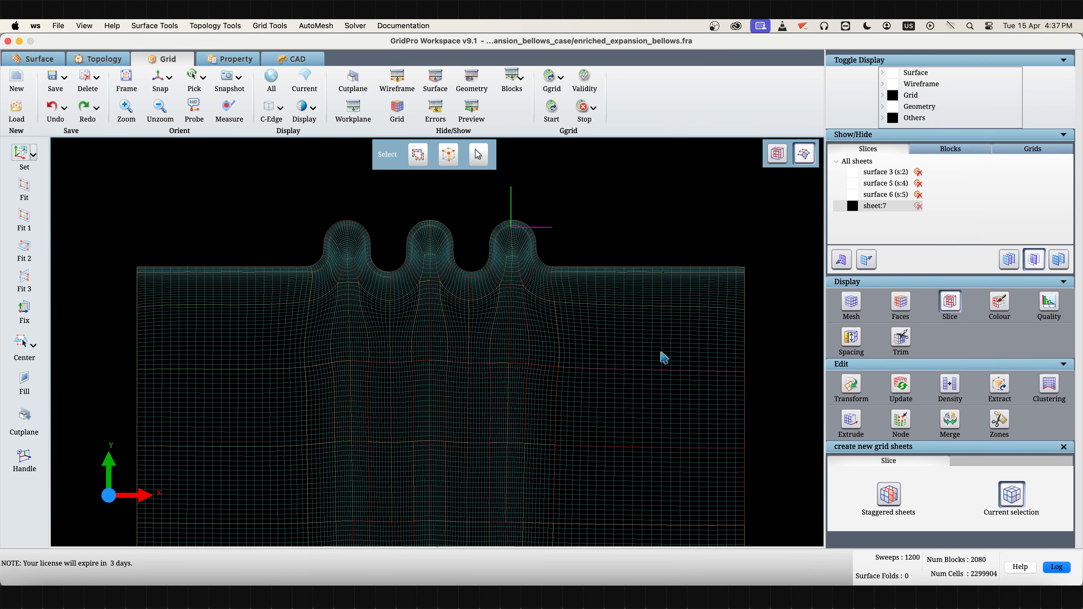
scroll(606, 421, up, 2)
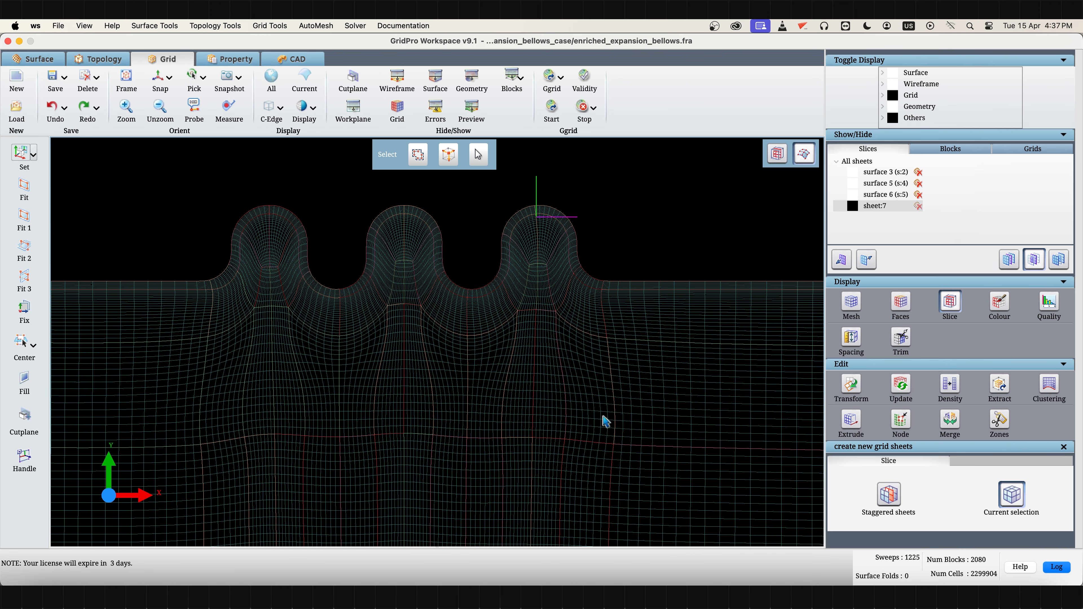
- Show the bellows topology in the XY view with Cut Plane 0 enabled to expose the inner wireframe
scroll(605, 421, down, 3)
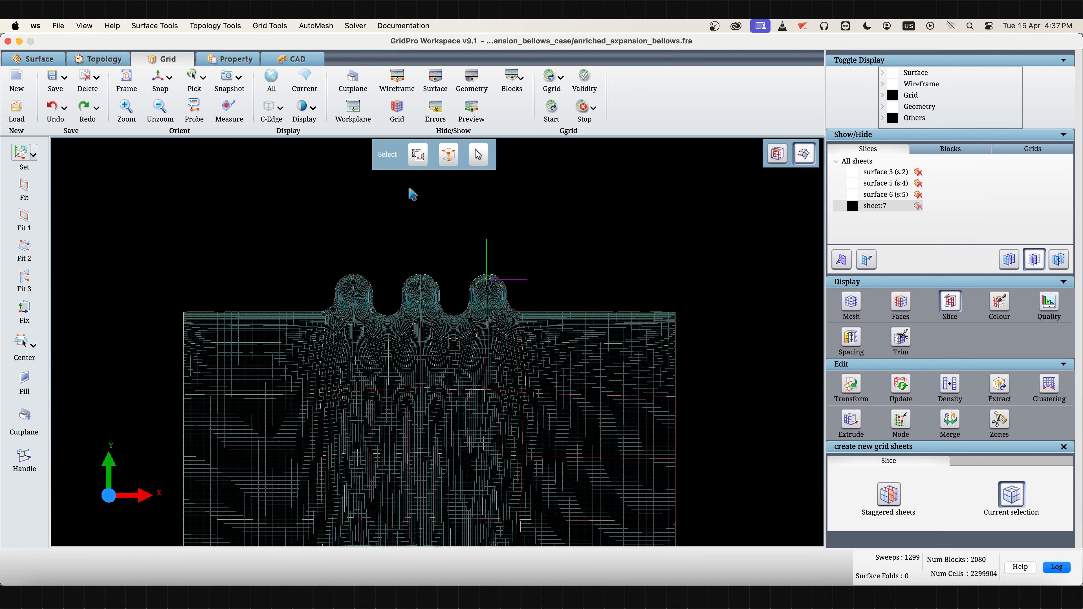
click(121, 61)
drag(283, 337, 375, 386)
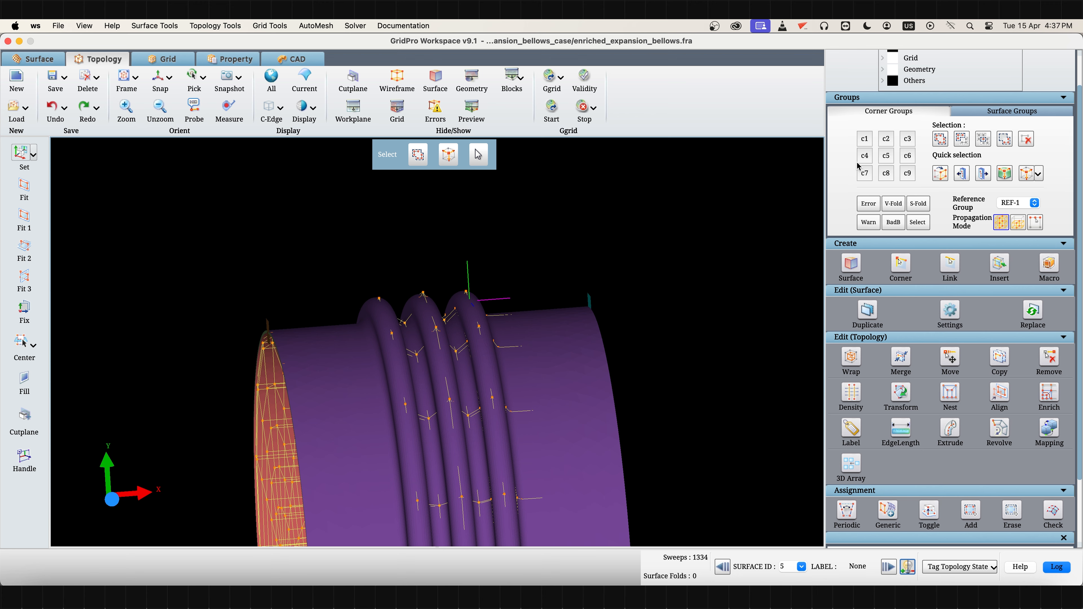
click(25, 415)
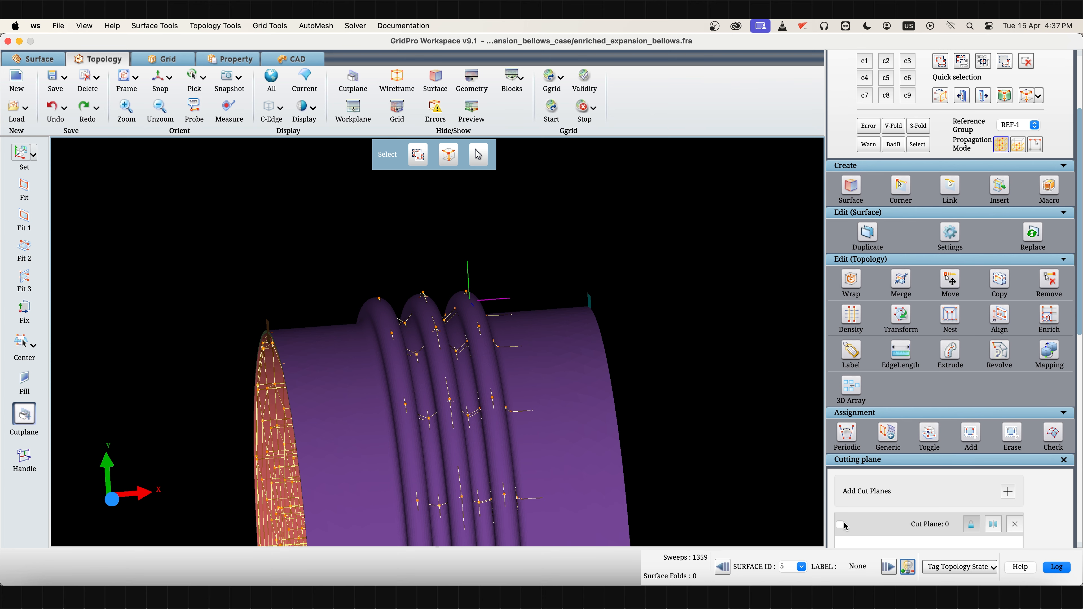
click(839, 524)
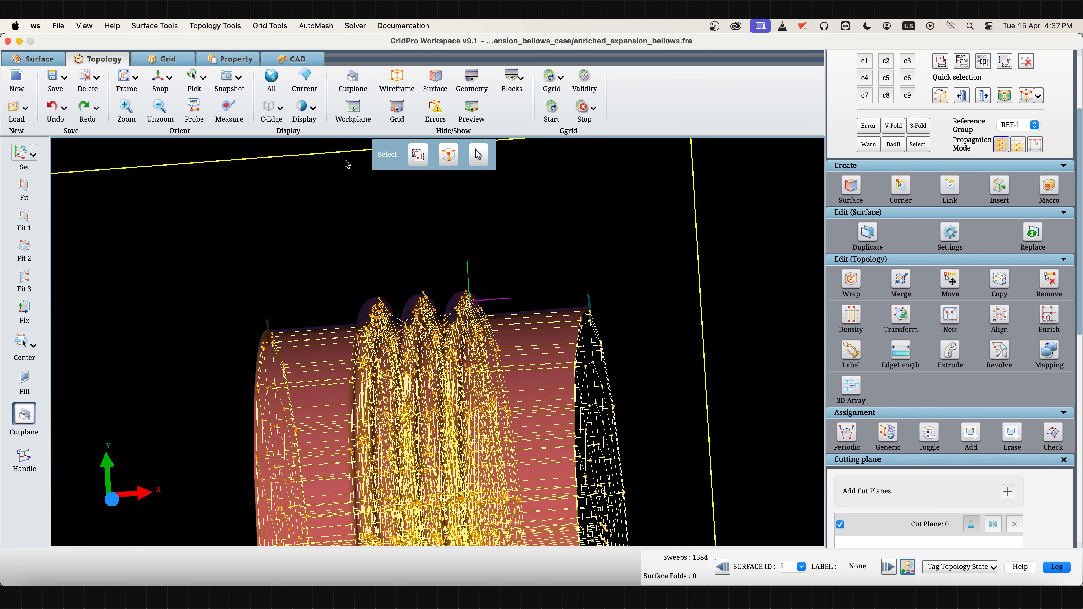
click(158, 77)
scroll(860, 155, up, 5)
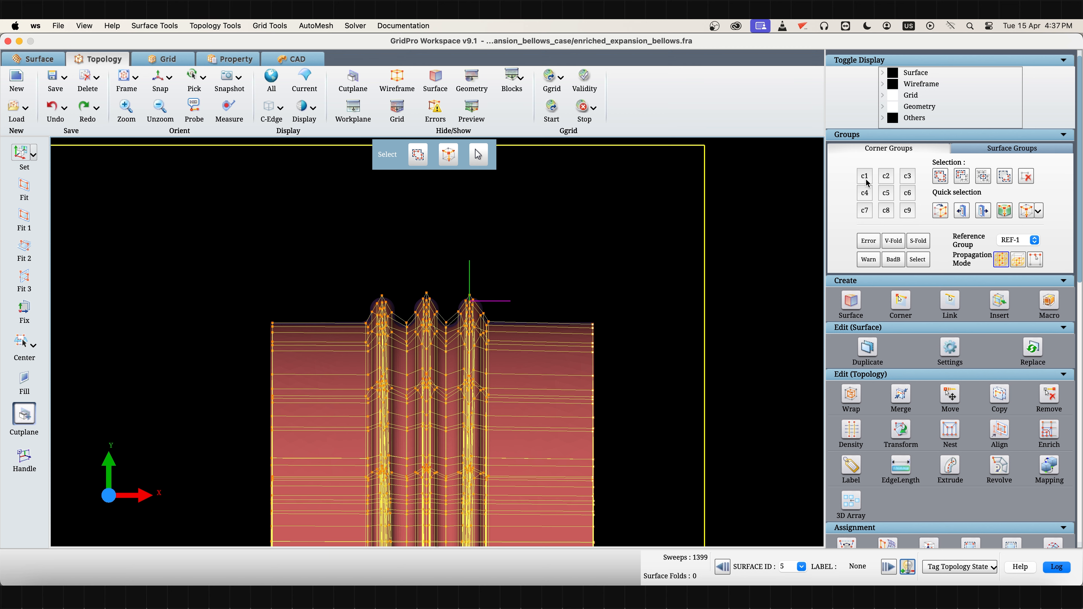
- Make corner group c6 current, set the reference group to ALL and add all corners to the group
click(905, 193)
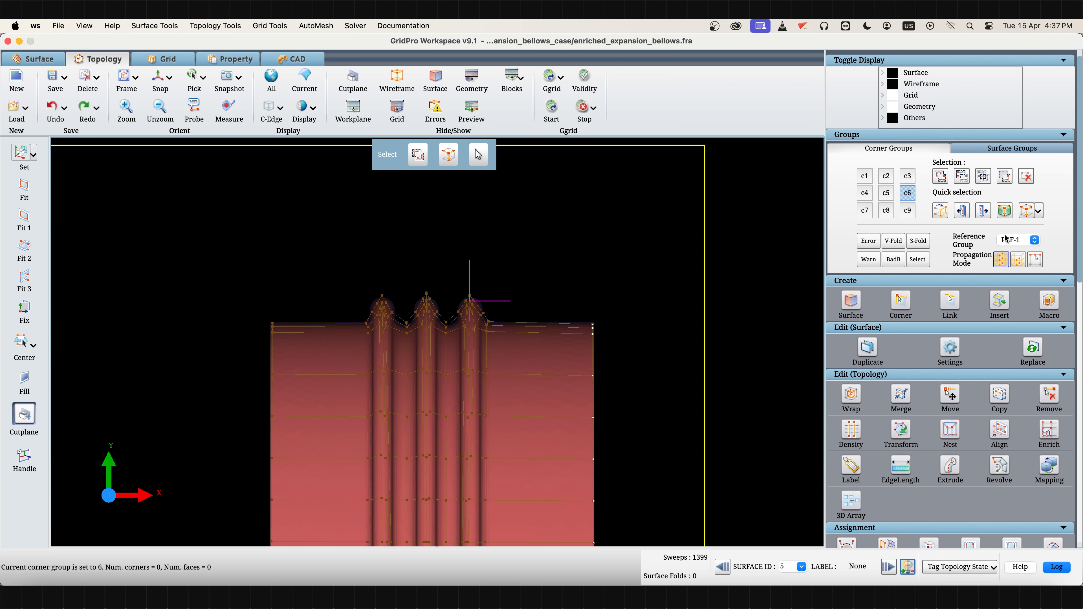
click(1014, 240)
click(1012, 219)
click(940, 175)
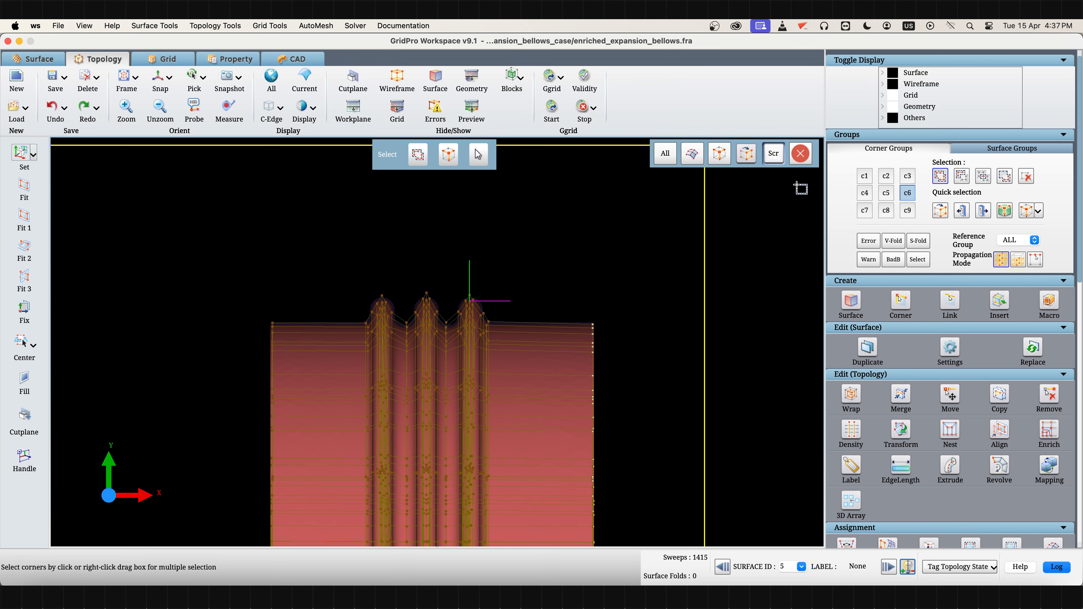
click(670, 157)
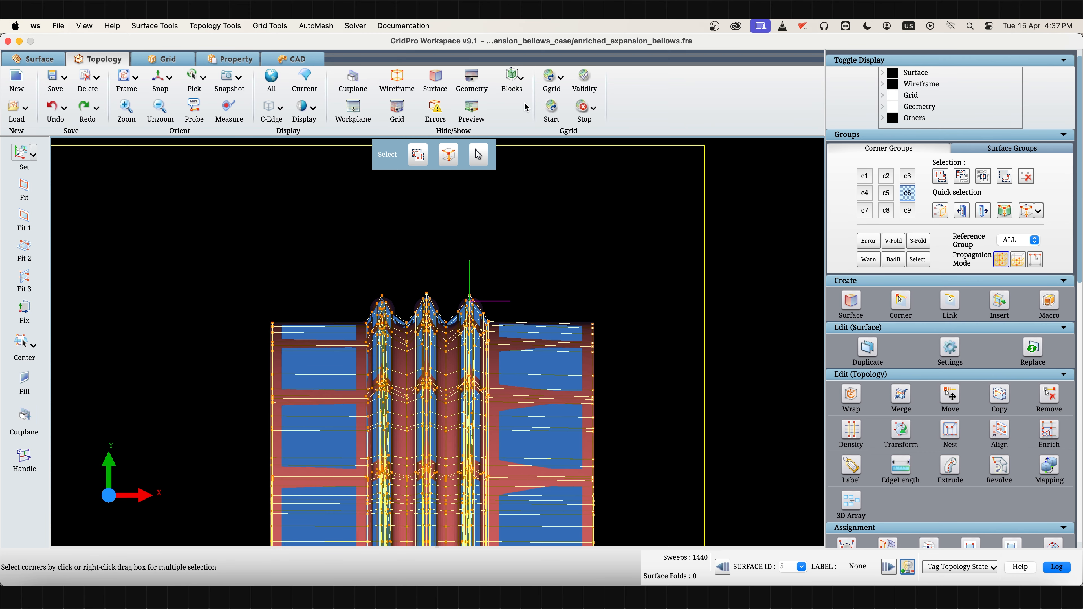
- Deselect the corner layers beside the outer and inner bellows walls from group c6, making surfaces 2 and 0 current in turn as guides
click(964, 181)
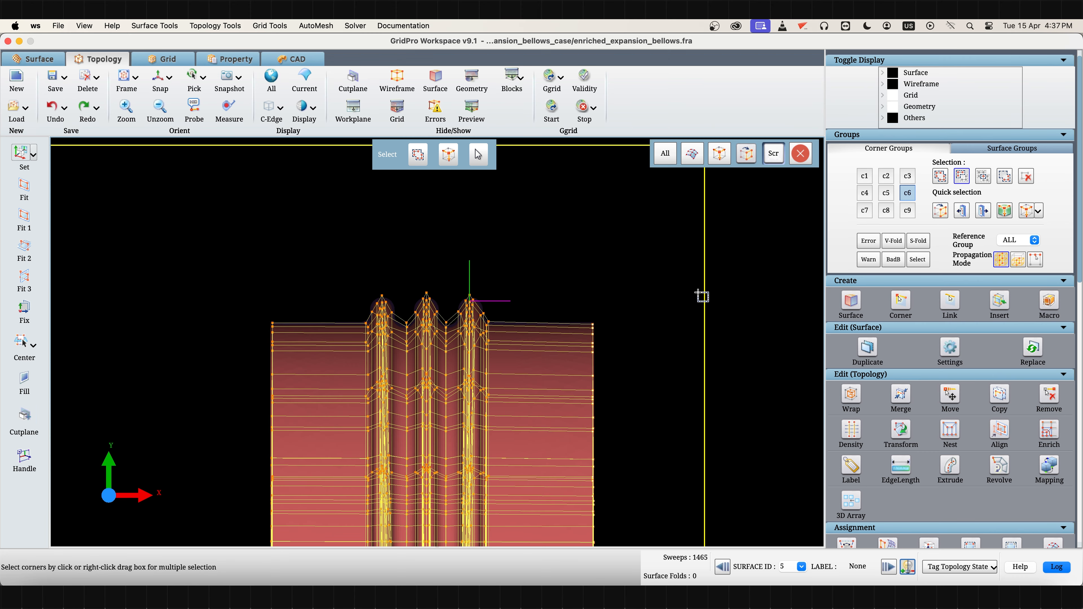
drag(702, 295, 558, 281)
middle_drag(558, 281, 513, 361)
scroll(512, 362, up, 6)
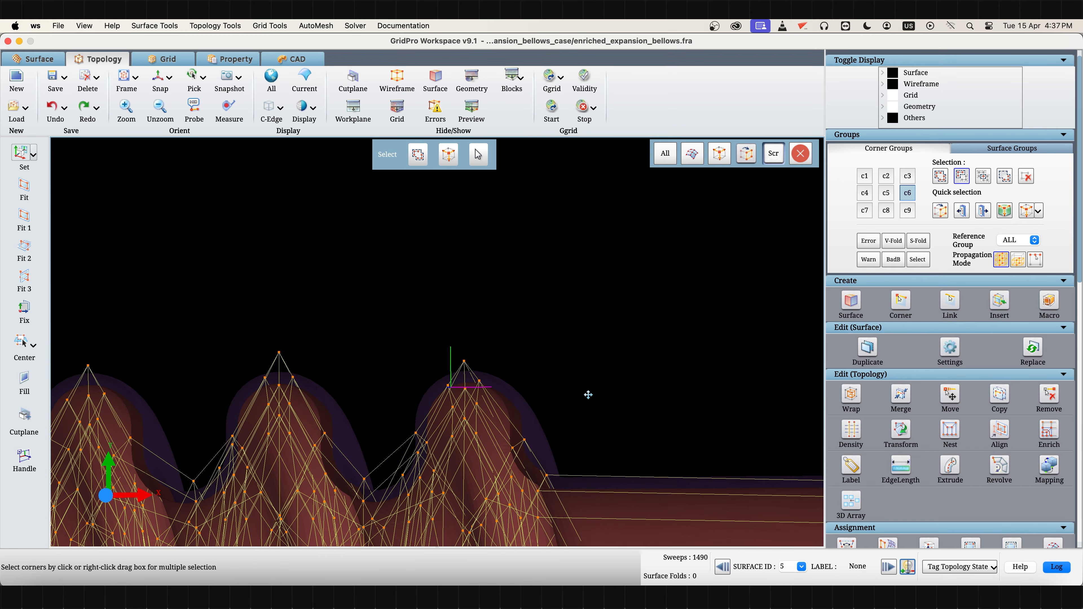
scroll(527, 372, up, 3)
right_click(518, 361)
click(533, 378)
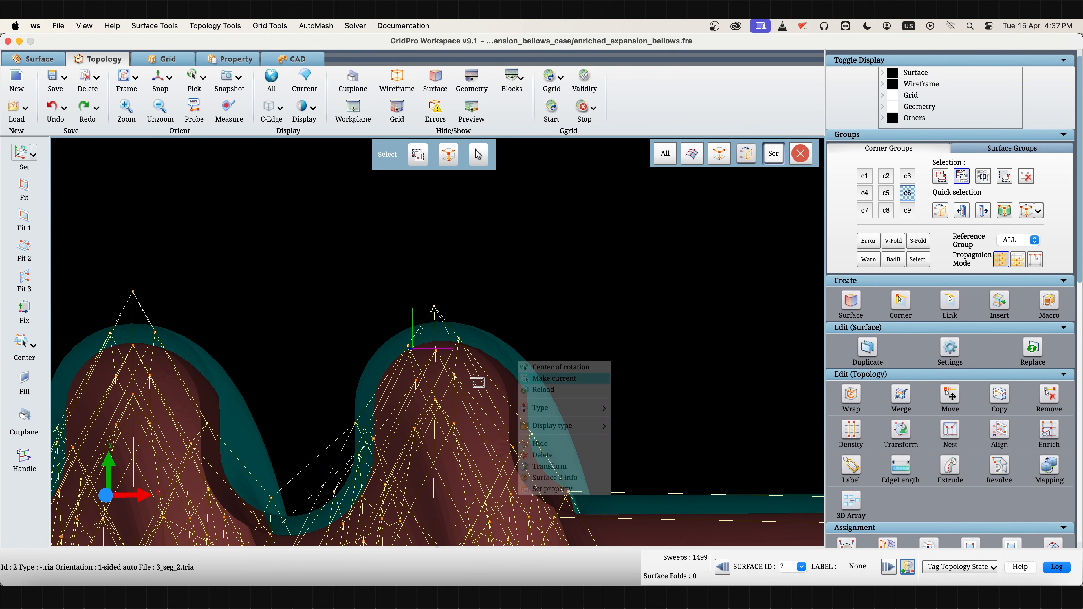
scroll(444, 278, up, 5)
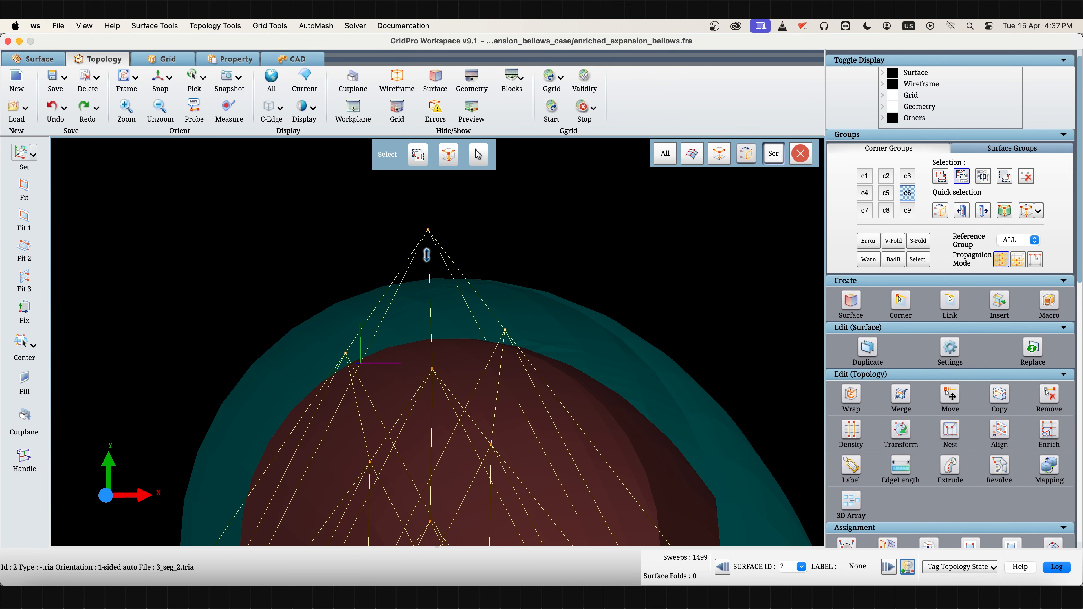
right_click(476, 352)
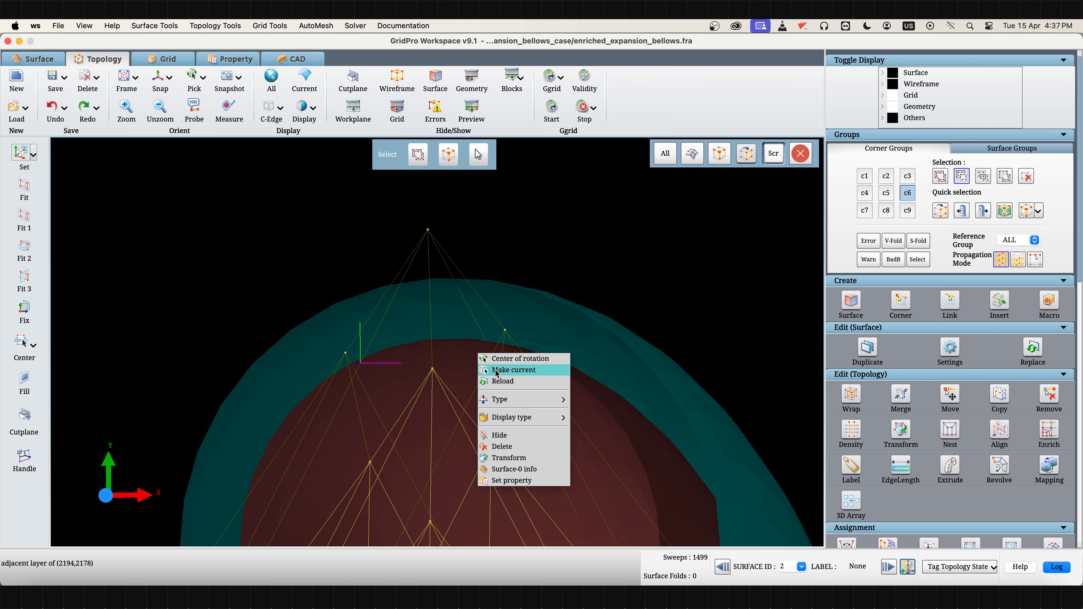
click(499, 370)
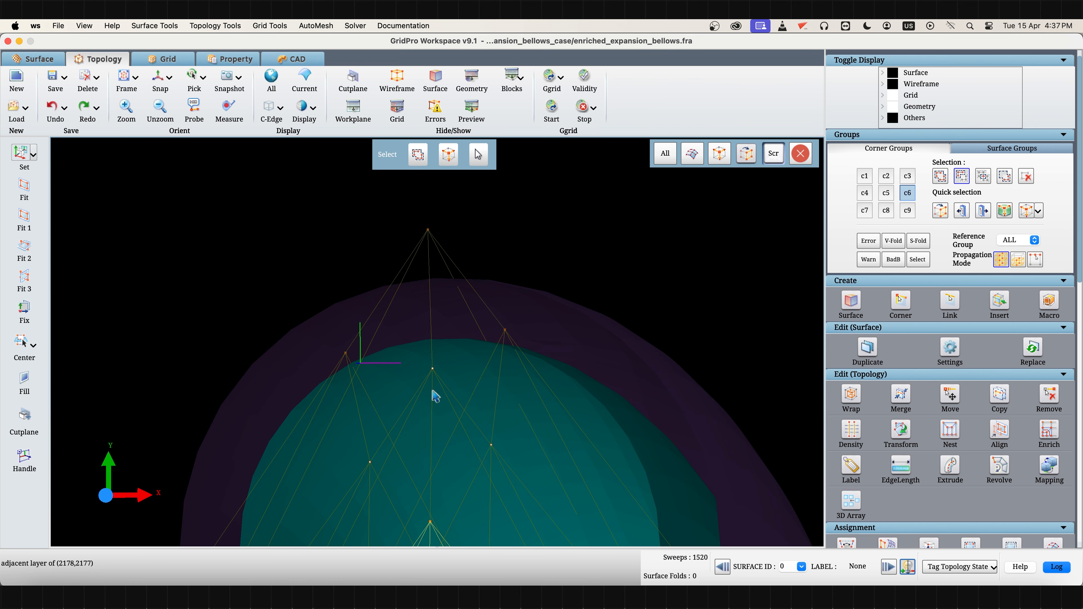
- Align the corners of group c6 to the current grid using the Selected Faces option, accepting the sync
scroll(487, 464, down, 5)
scroll(486, 465, down, 3)
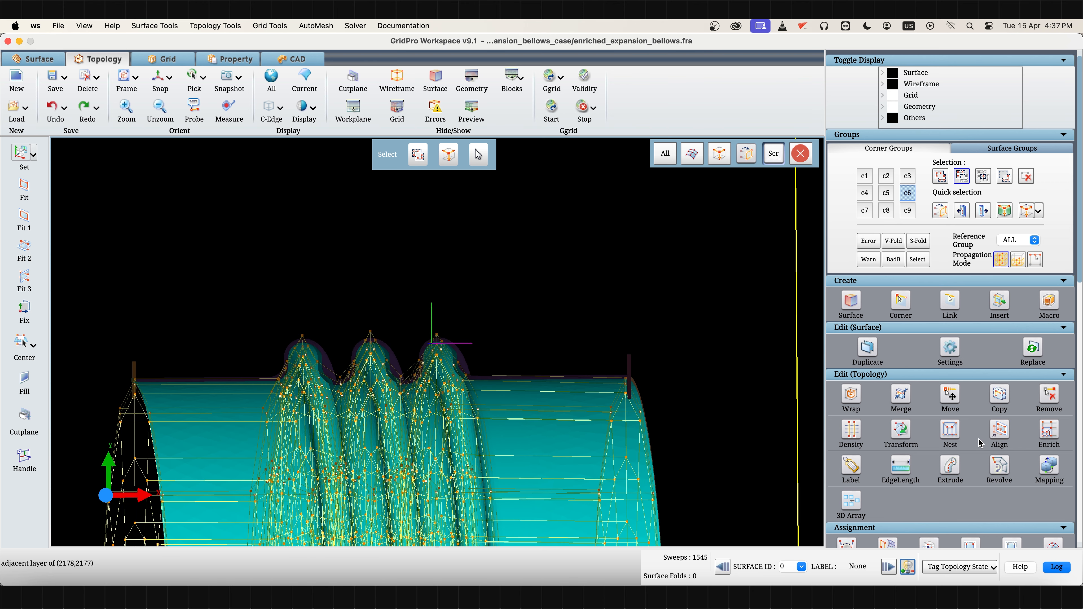
click(992, 430)
click(1025, 514)
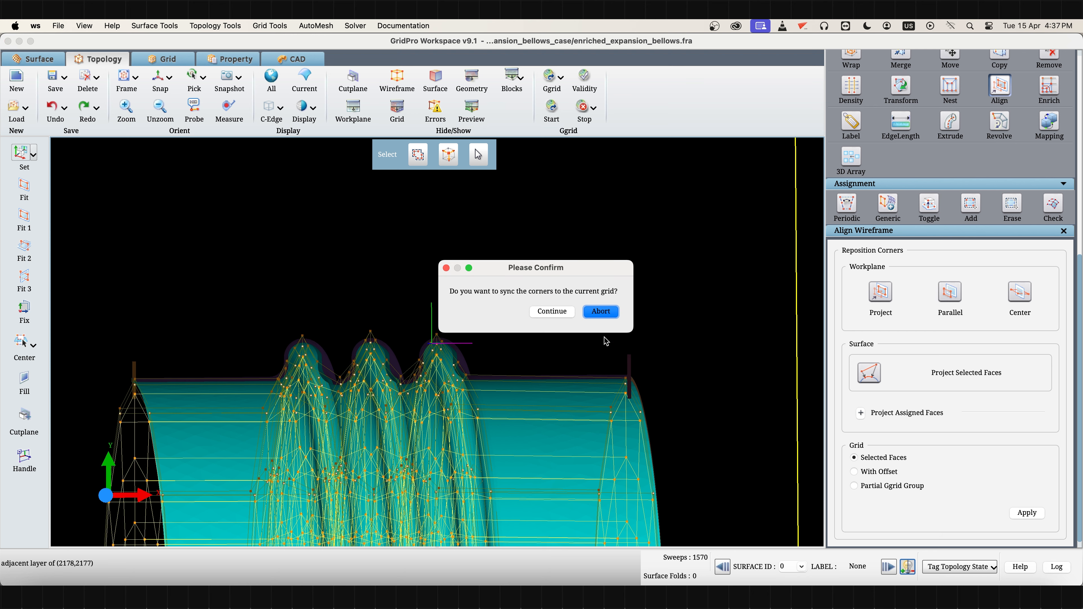
click(555, 311)
- Make corner group c1 current and set the reference group to GROUP to isolate its wireframe at the convolutions
scroll(852, 250, up, 5)
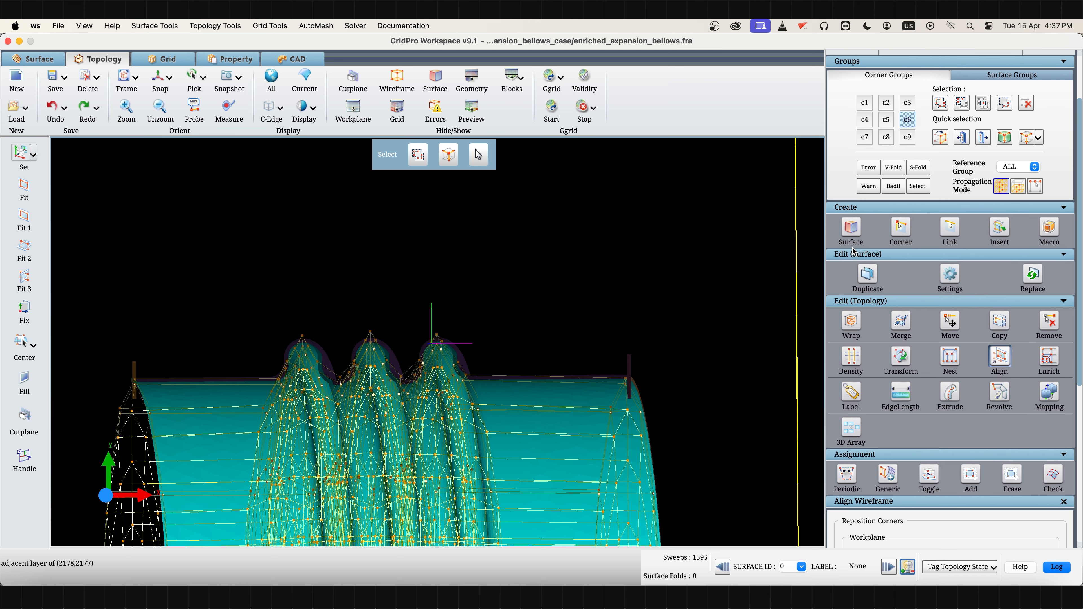
click(864, 104)
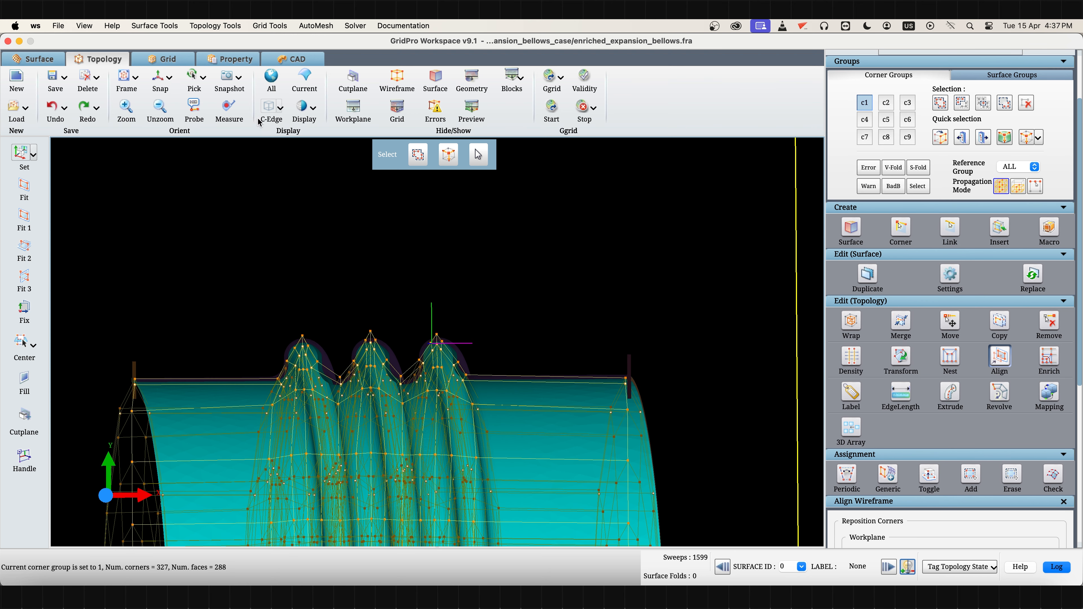
click(1018, 167)
click(1015, 174)
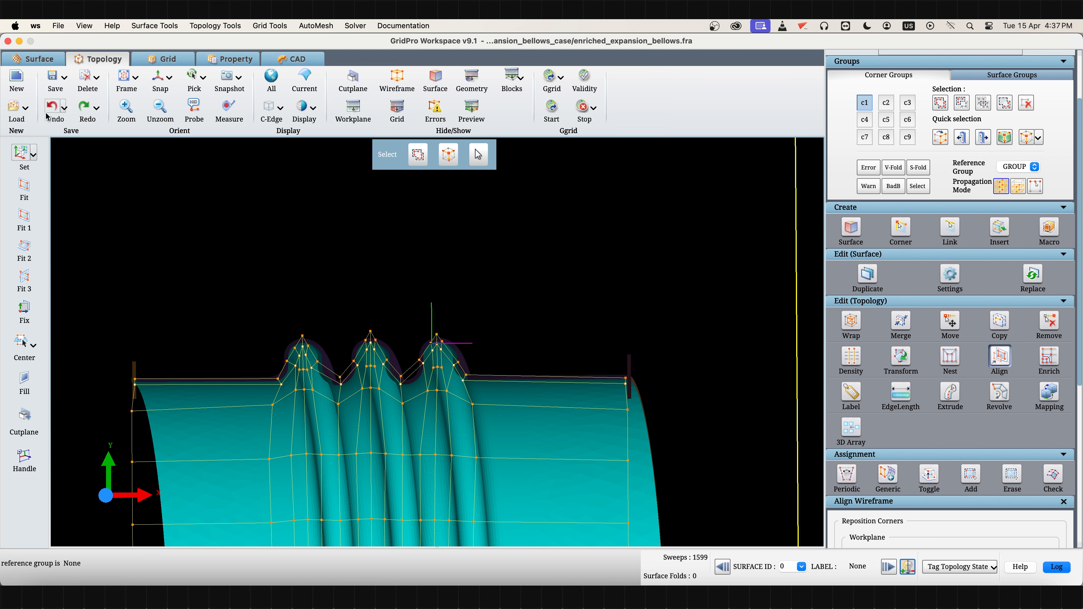
scroll(362, 337, up, 3)
middle_drag(362, 334, 479, 271)
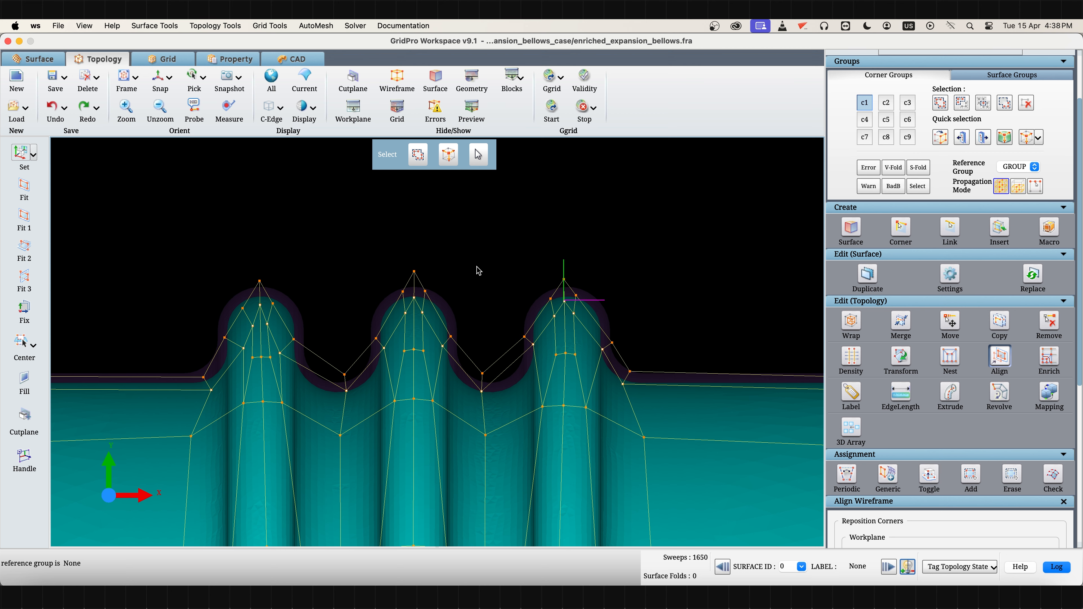
- Shorten the group of edges below the convolution roots with EdgeLength, setting the length slide to -34 for all groups
click(898, 397)
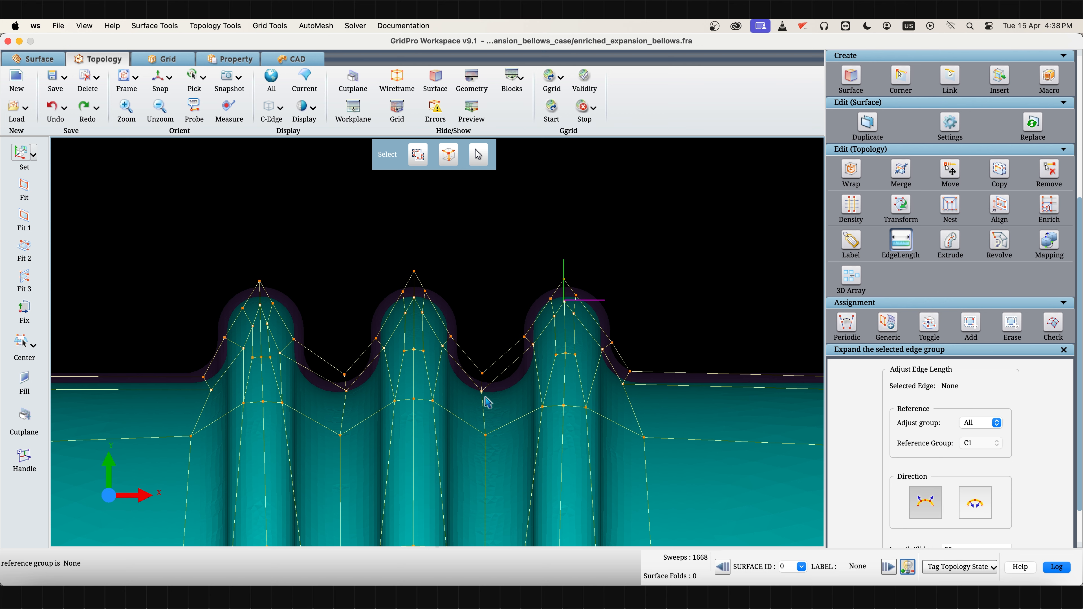
click(344, 404)
scroll(957, 519, down, 3)
drag(931, 522, 929, 520)
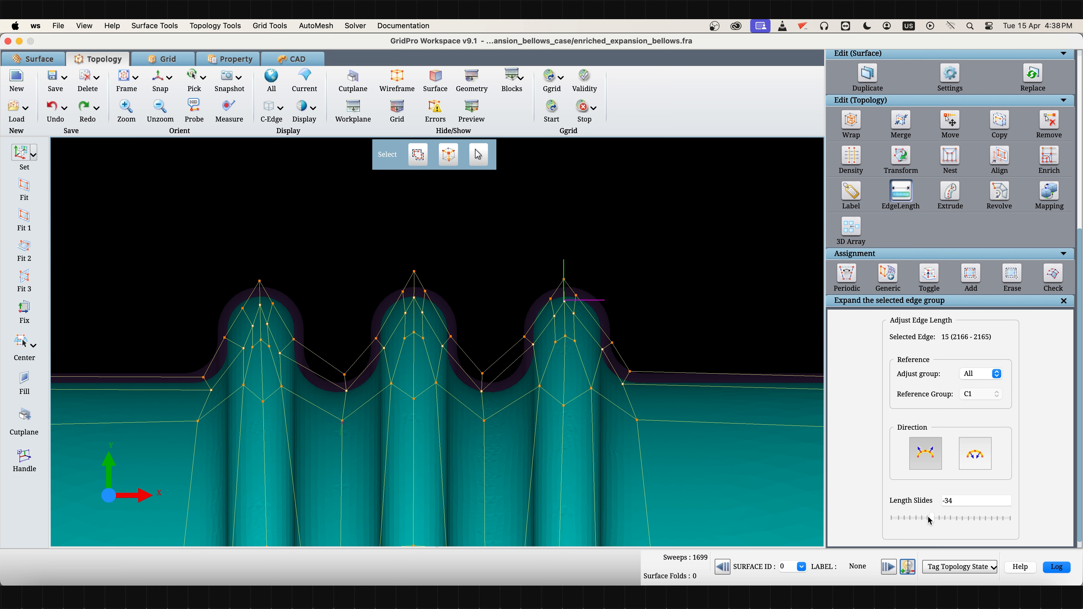
- Restart grid generation with output blk_enrich.tmp, overwriting the existing schedule, grid and dump files
click(551, 109)
click(562, 312)
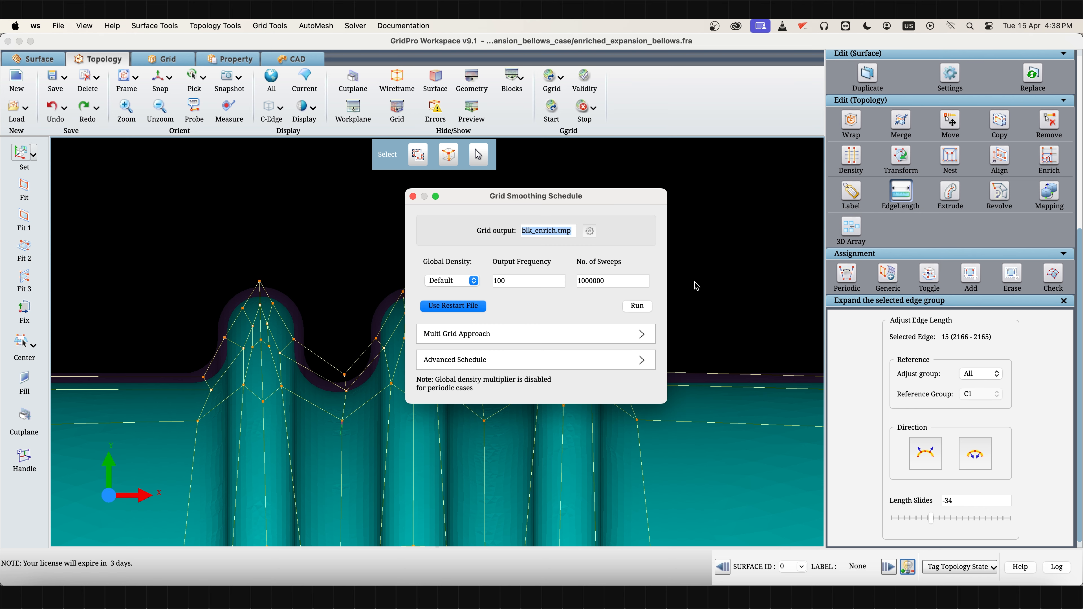
click(637, 306)
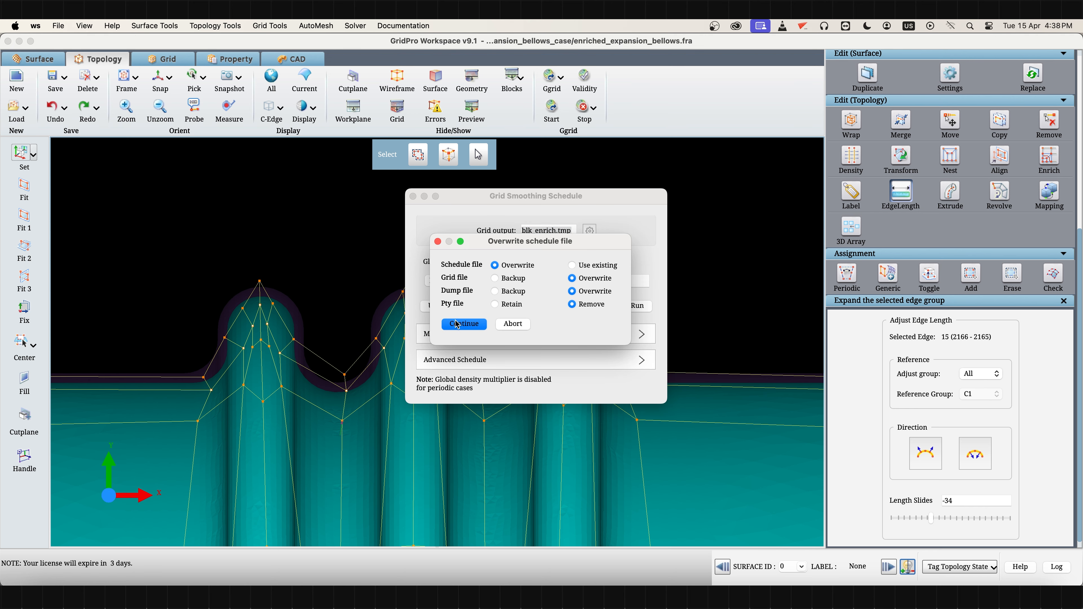
click(457, 325)
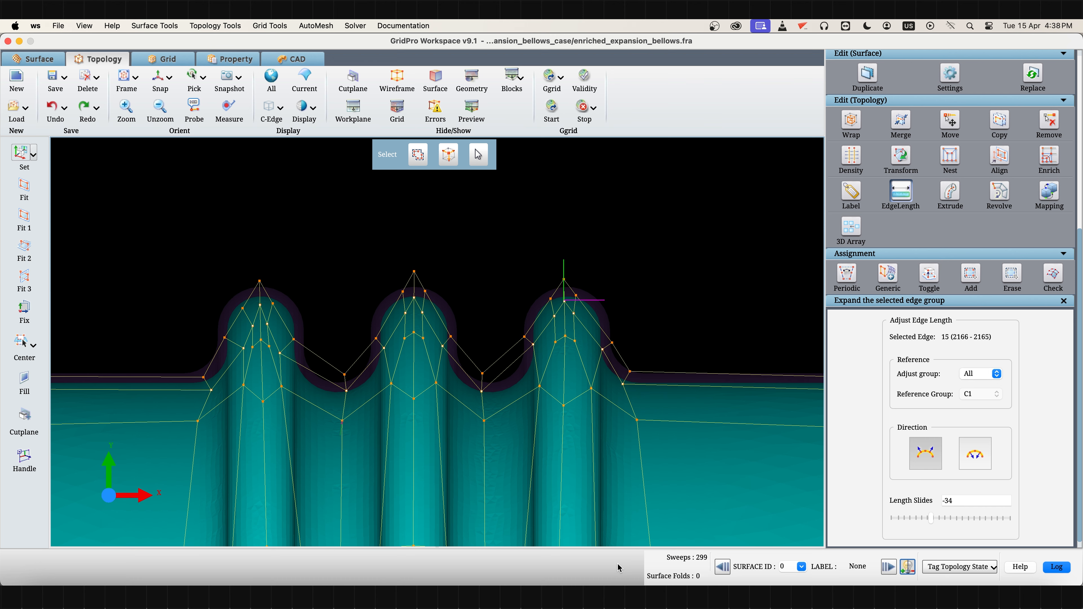
- Turn off the grid's cut plane, update the grid from the running solver and return to the Slice tool
click(166, 59)
click(25, 416)
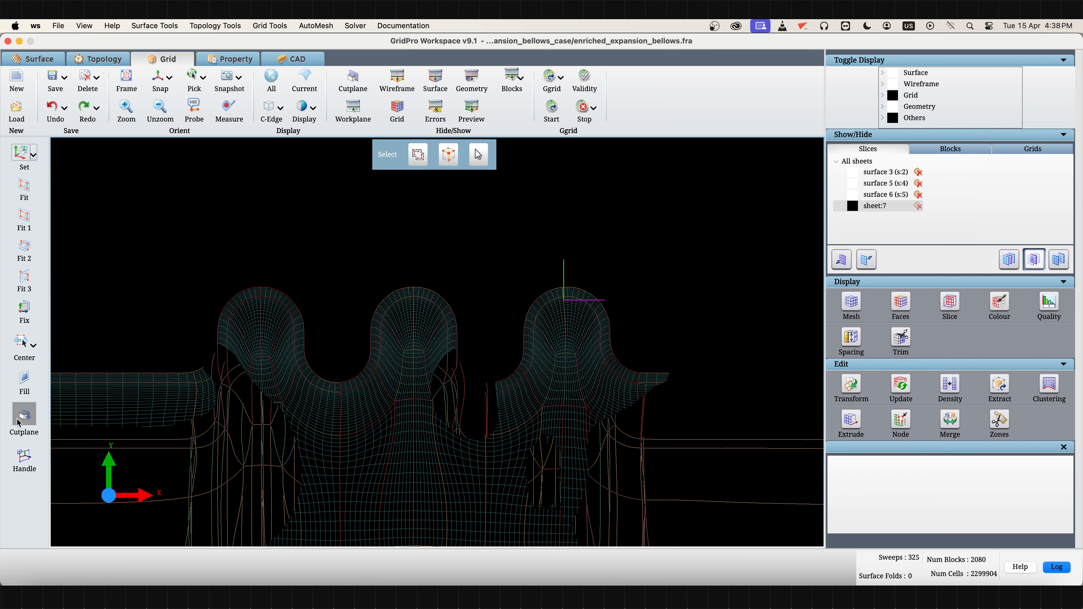
click(838, 512)
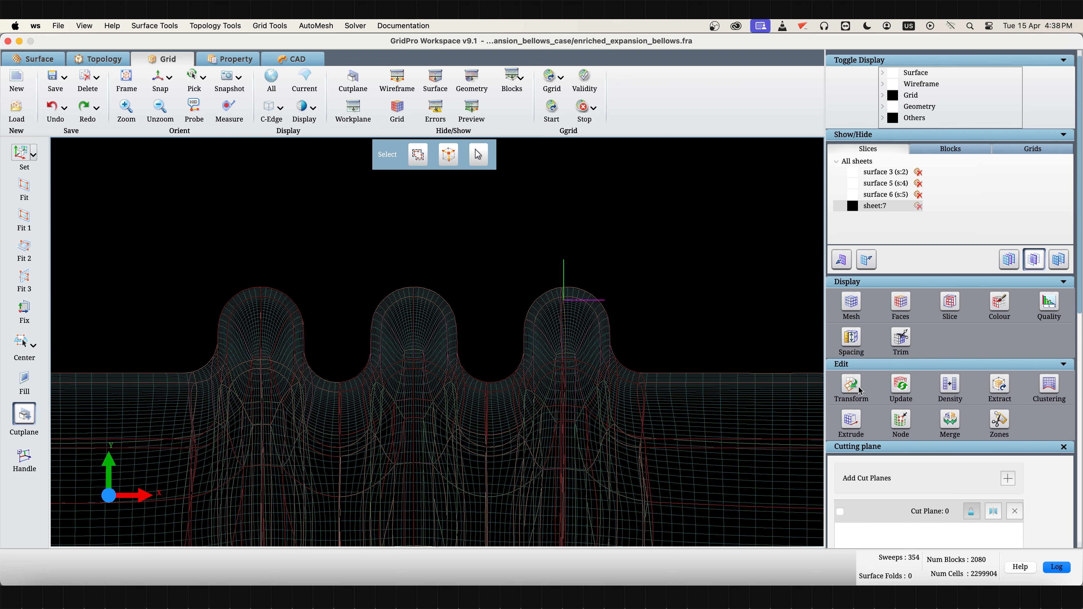
click(899, 386)
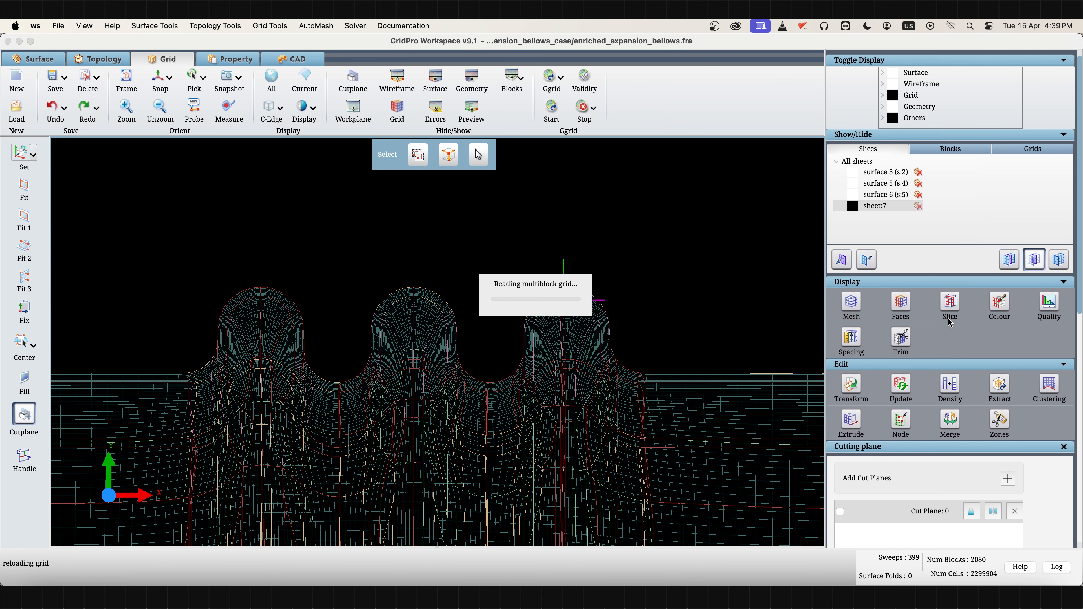
click(949, 309)
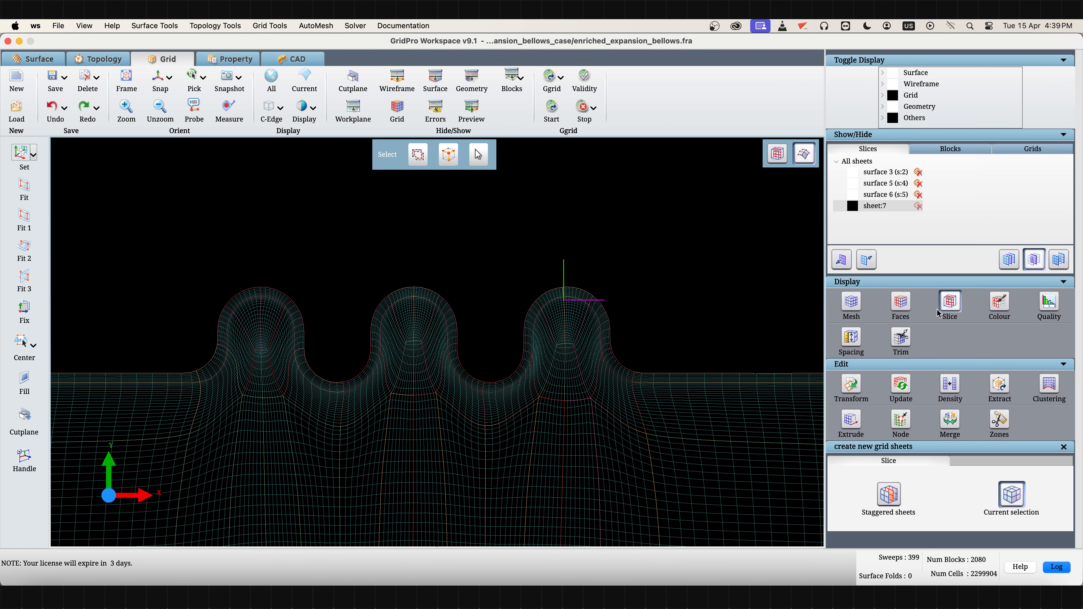